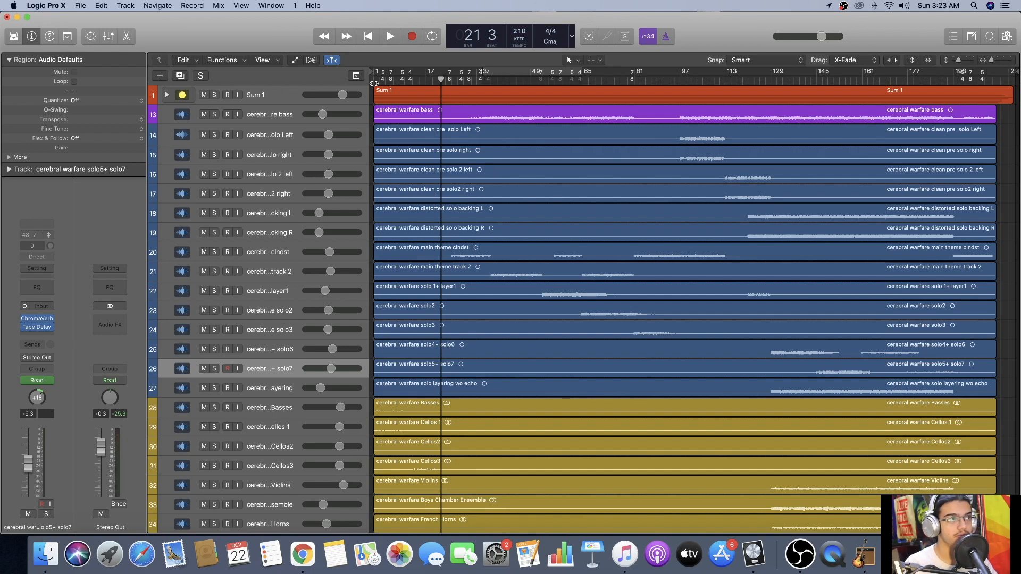
# Play the full arrangement from the beginning to about bar 14, enlarging the orchestral tracks to view their waveforms.
pyautogui.scroll(-1, 585, 293)
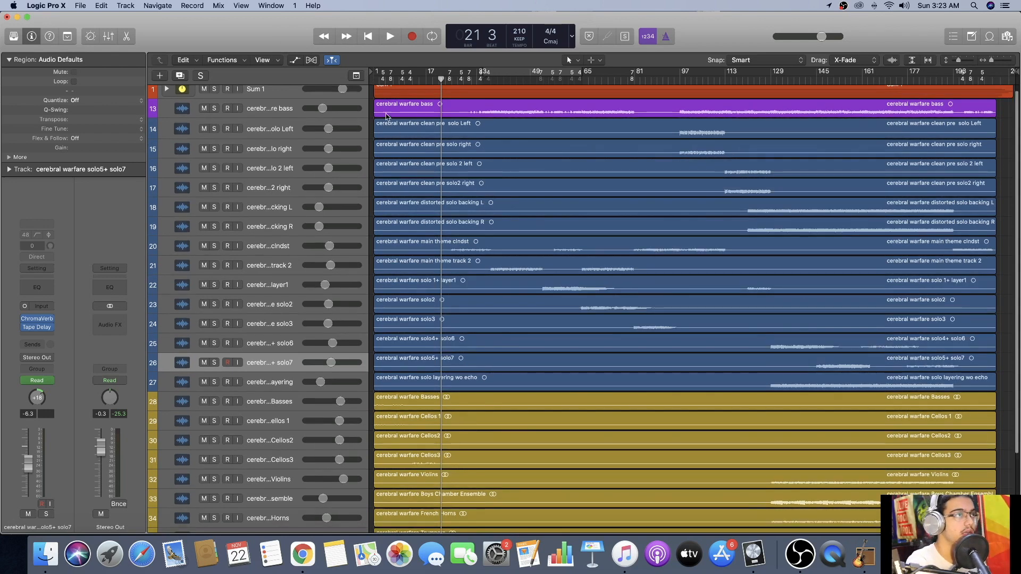
pyautogui.press('Return')
pyautogui.press('space')
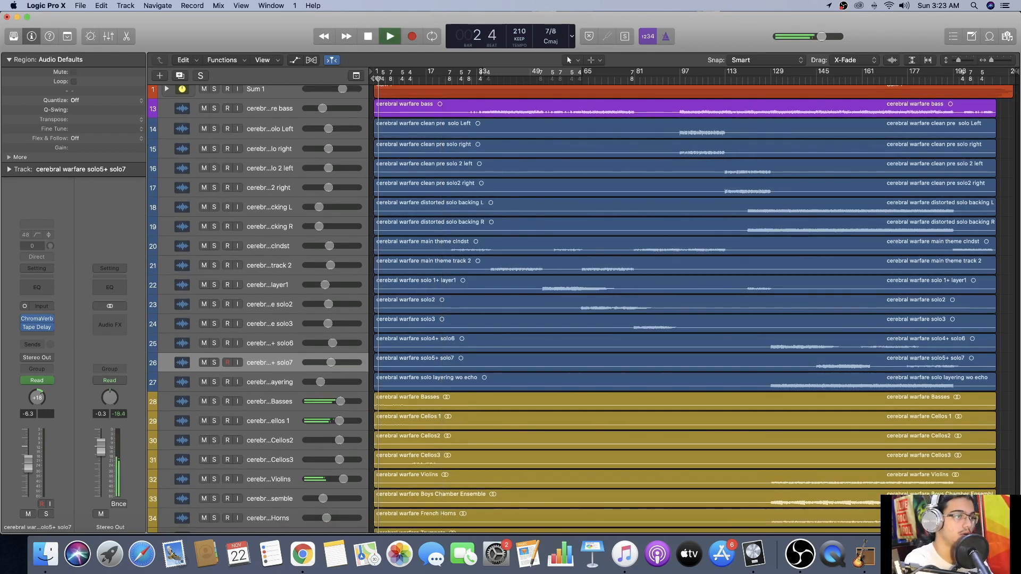
pyautogui.scroll(-4, 467, 242)
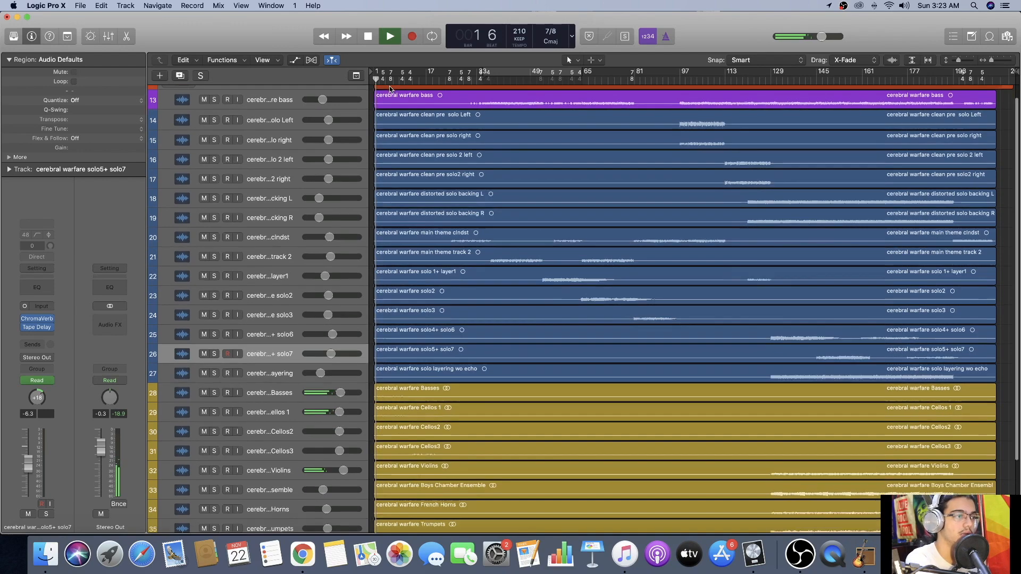
pyautogui.scroll(-10, 466, 243)
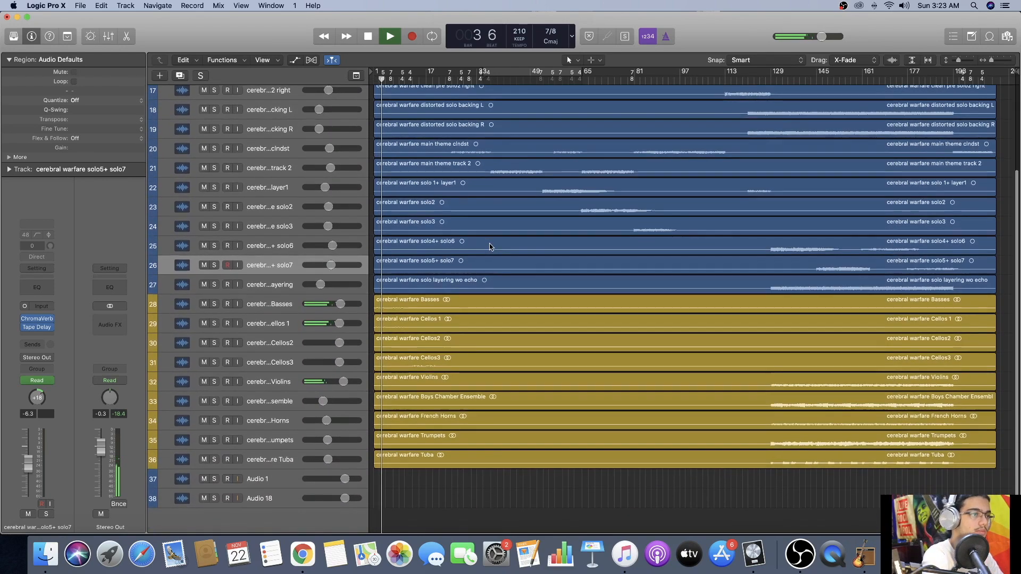
pyautogui.moveTo(958, 60); pyautogui.dragTo(962, 61)
pyautogui.scroll(-15, 795, 178)
pyautogui.scroll(-4, 816, 171)
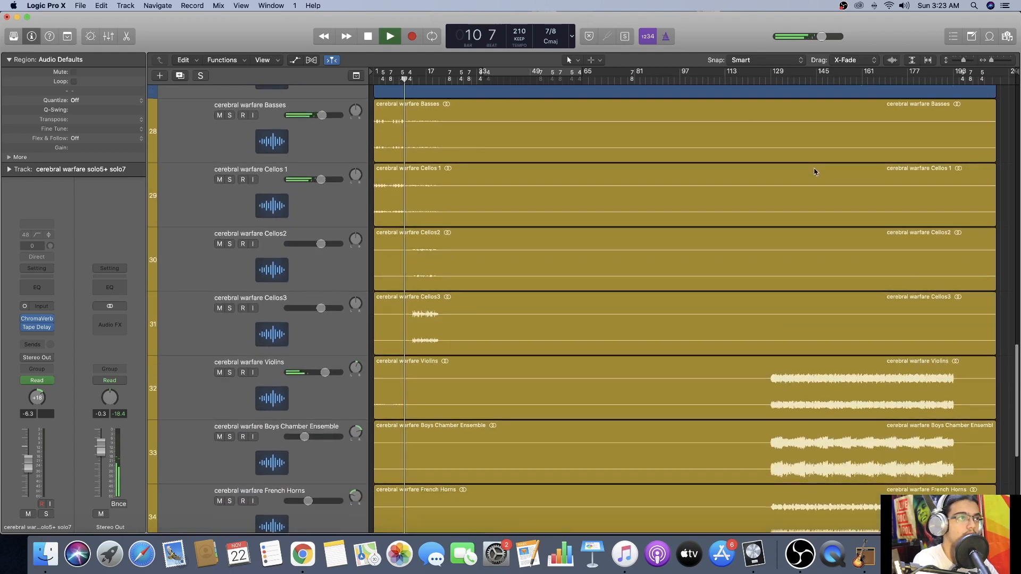
pyautogui.scroll(-1, 816, 171)
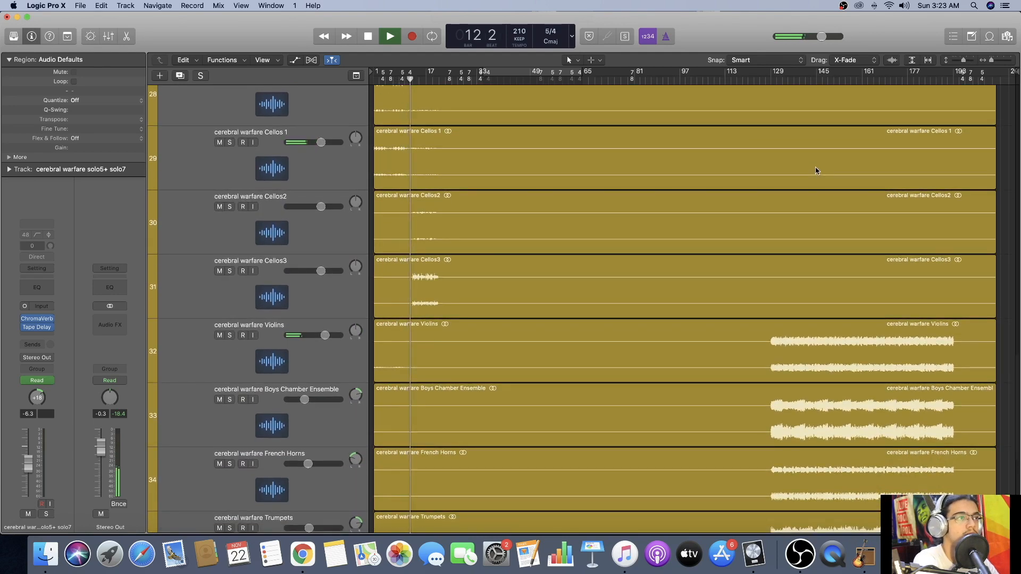
pyautogui.scroll(2, 815, 171)
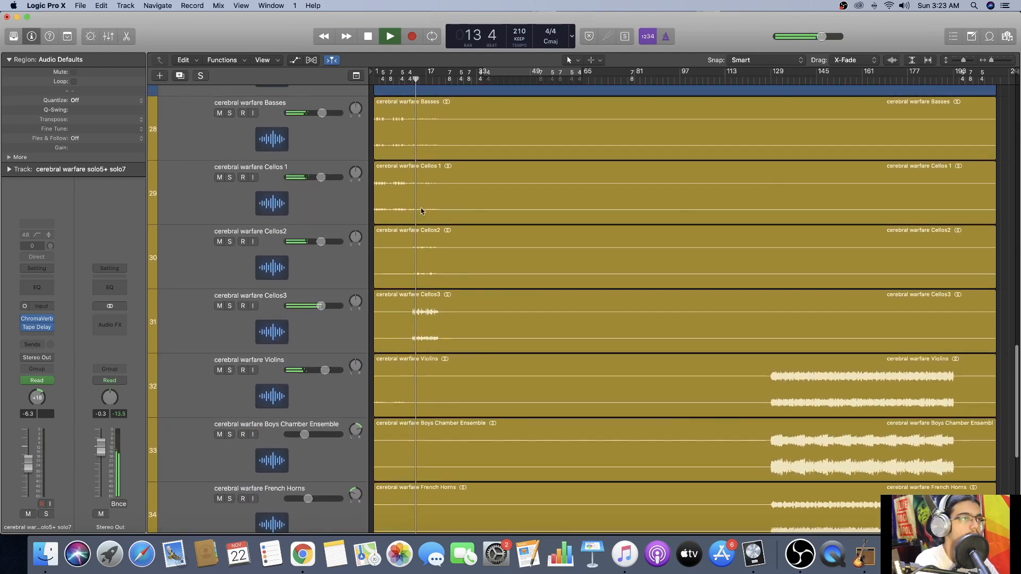
pyautogui.press('space')
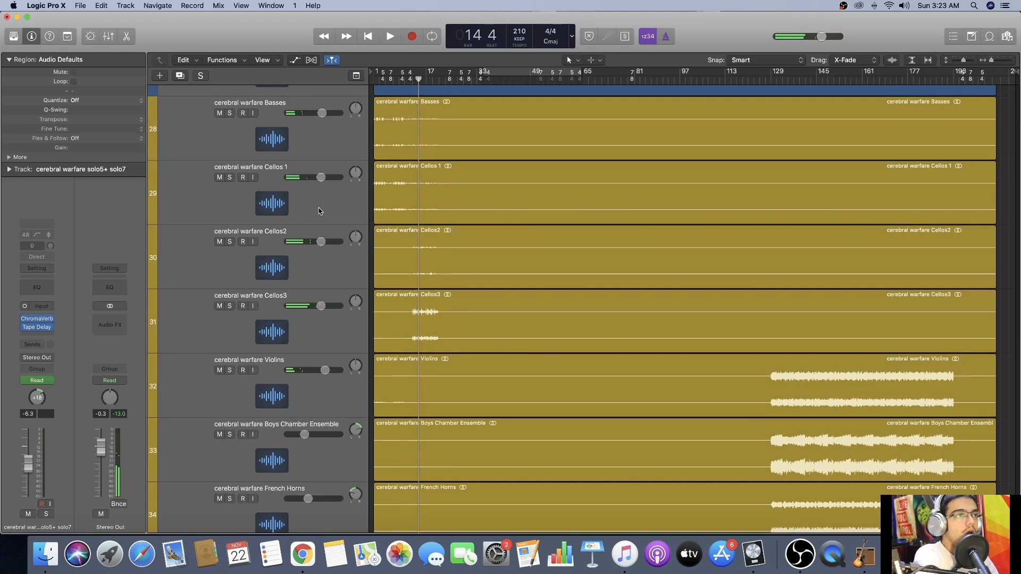
# Audition the Basses track alone from the beginning to about bar 15 with its waveform enlarged, and turn its solo off.
pyautogui.click(230, 113)
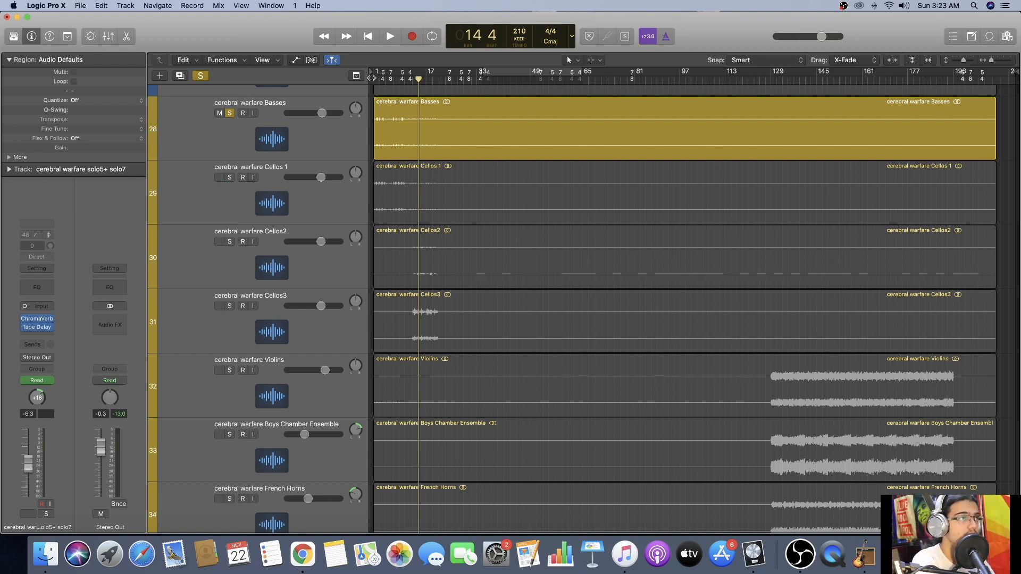
pyautogui.press('Return')
pyautogui.press('space')
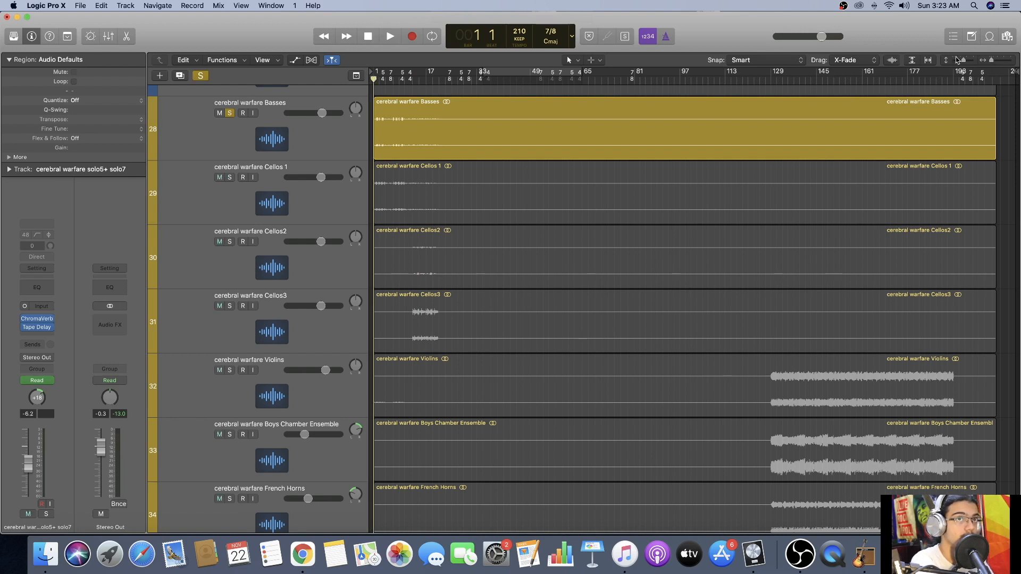
pyautogui.press('space')
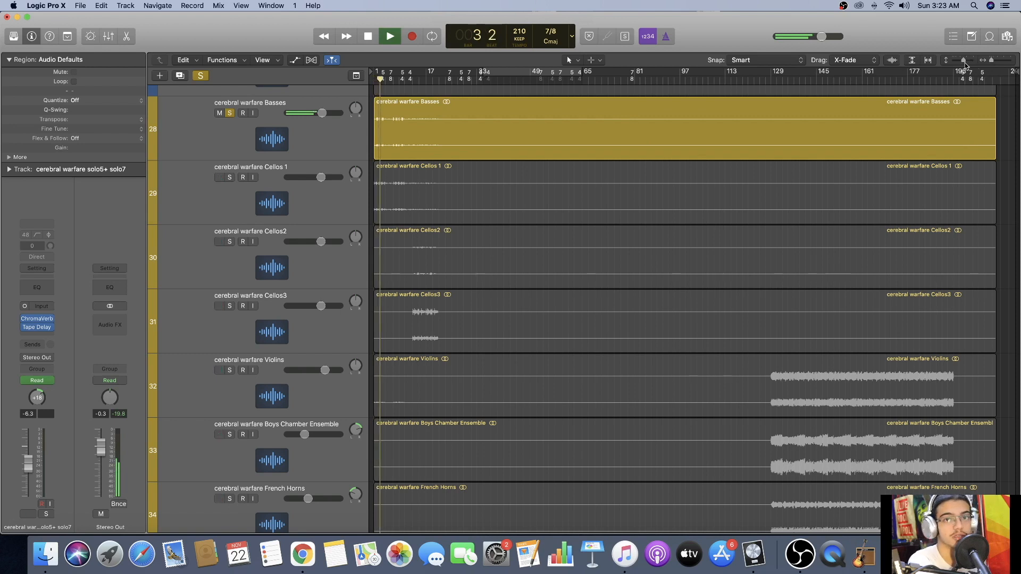
pyautogui.moveTo(964, 61); pyautogui.dragTo(968, 63)
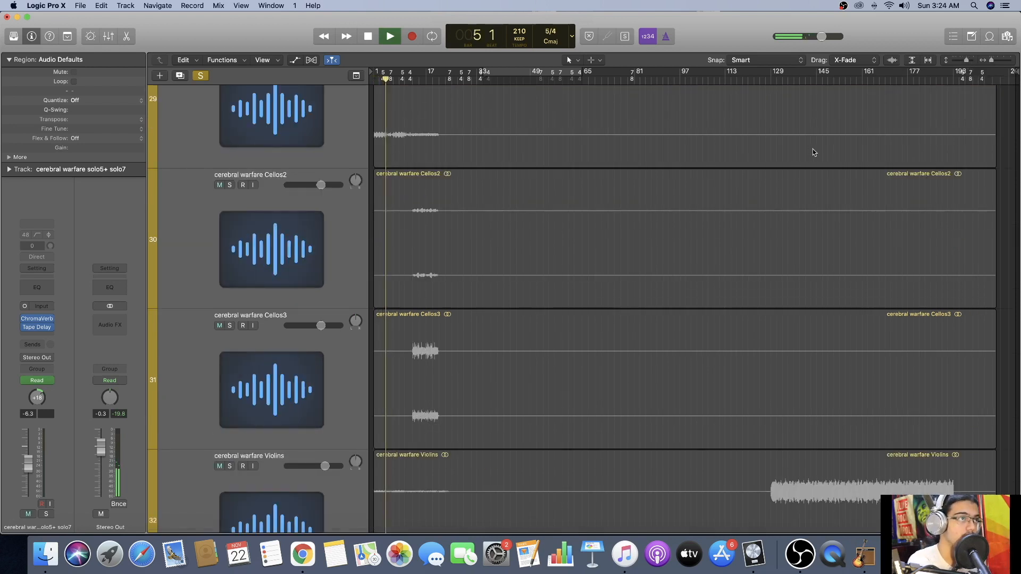
pyautogui.scroll(5, 814, 154)
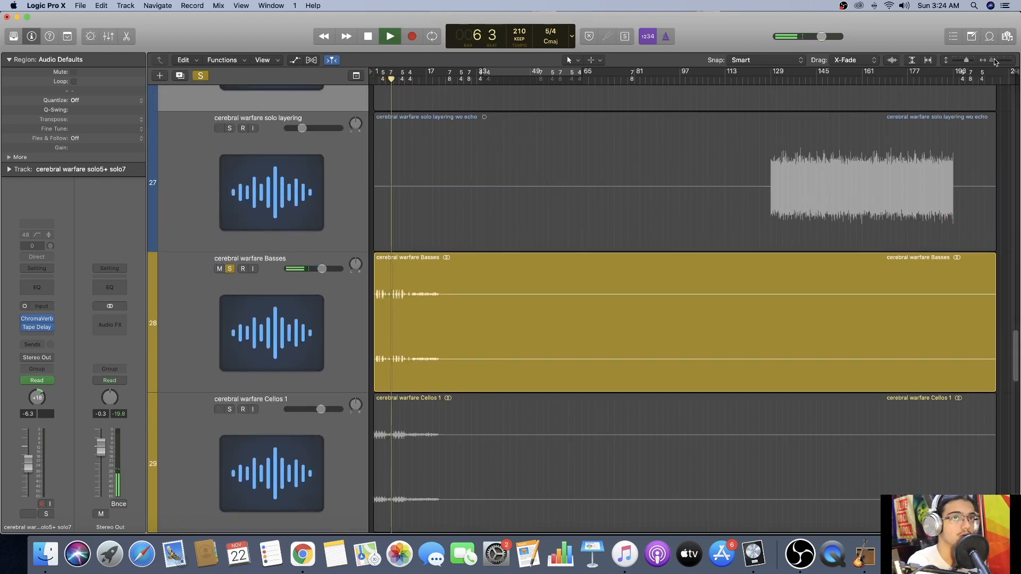
pyautogui.moveTo(988, 59); pyautogui.dragTo(993, 60)
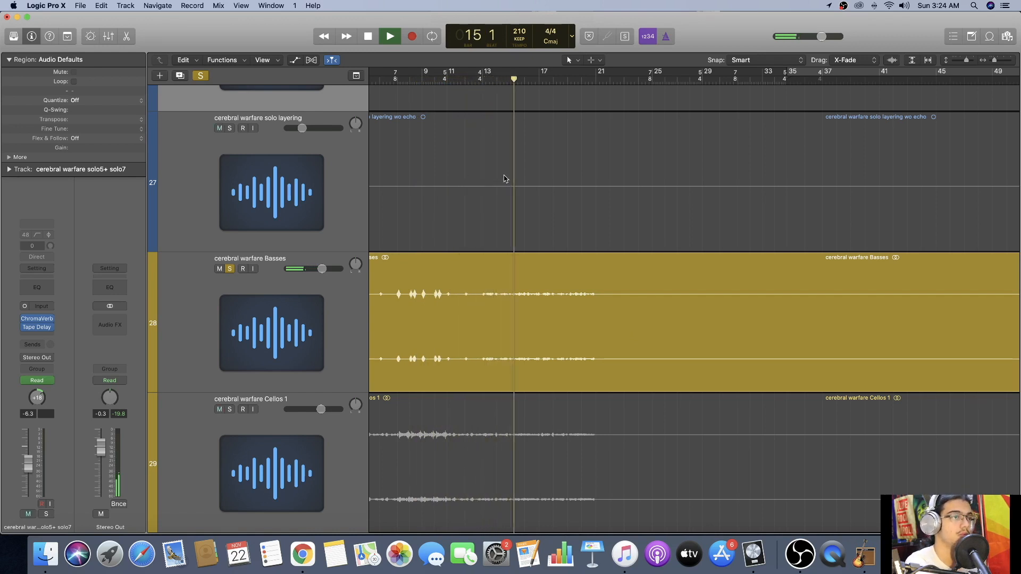
pyautogui.press('space')
pyautogui.hscroll(-3, 478, 255)
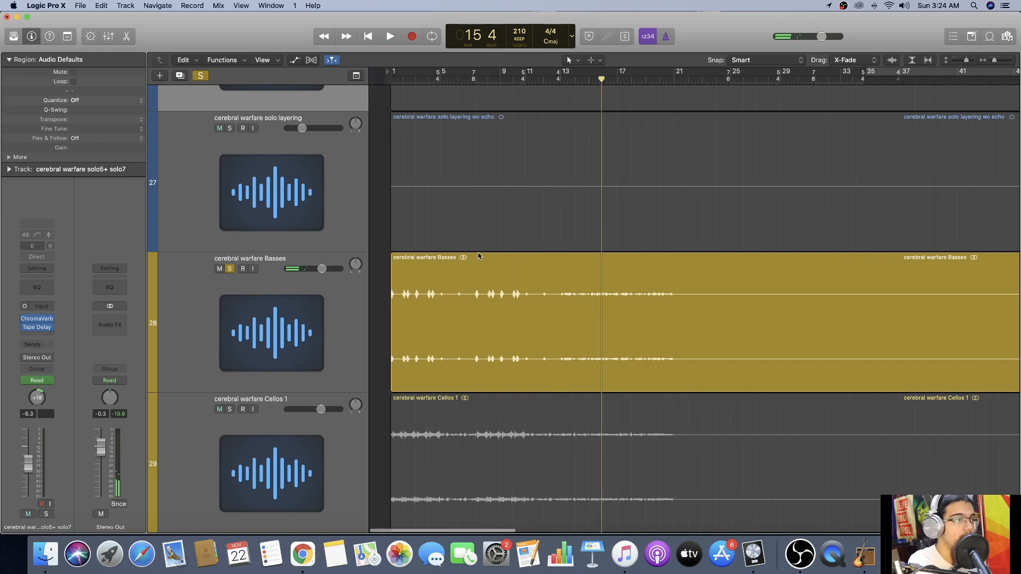
pyautogui.click(231, 269)
# Solo the Cellos 1 track, start playback from the beginning, and add the Violins track to the solo.
pyautogui.scroll(-3, 250, 415)
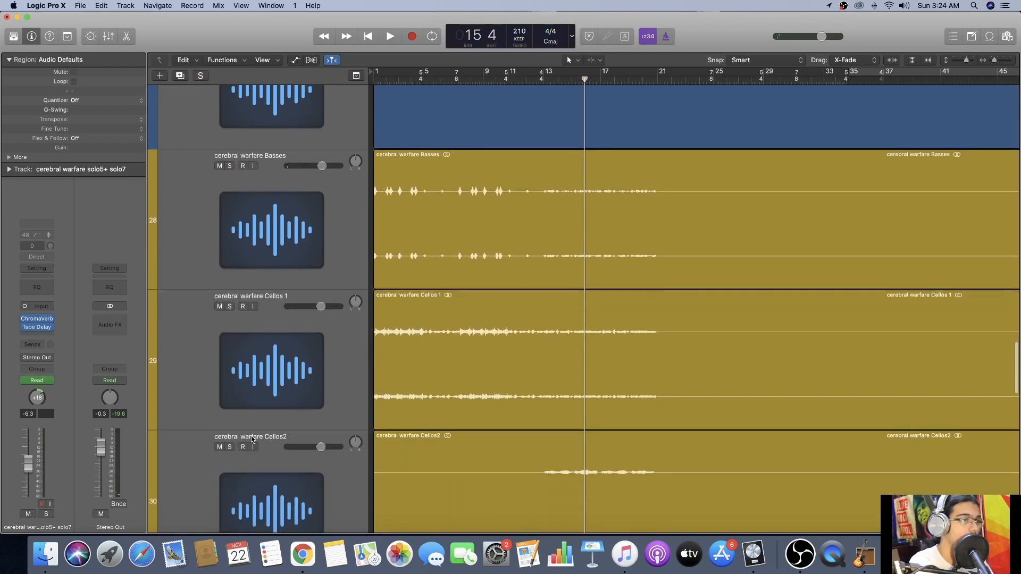
pyautogui.click(229, 307)
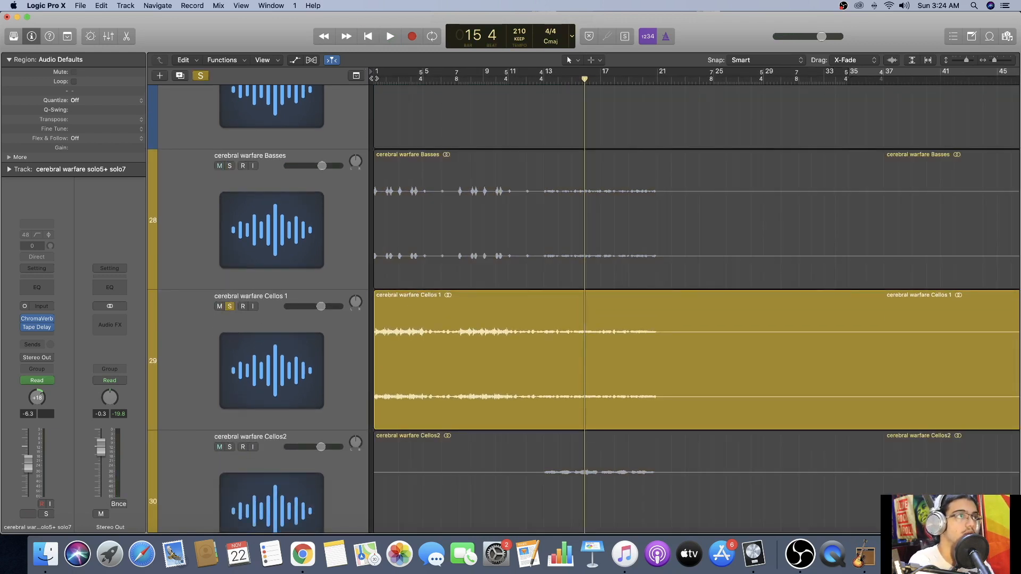
pyautogui.press('Return')
pyautogui.press('space')
pyautogui.scroll(-3, 394, 175)
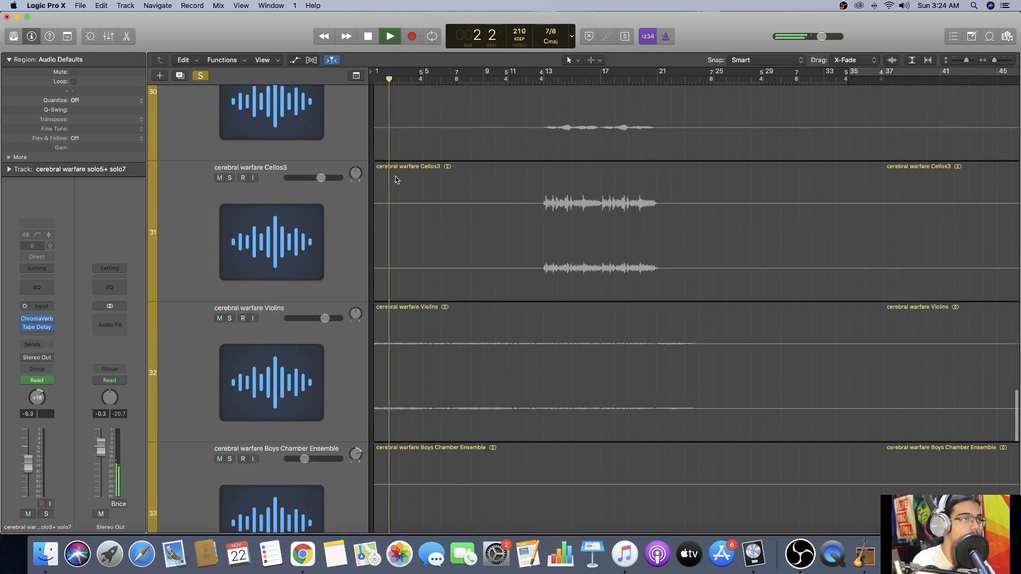
pyautogui.click(230, 316)
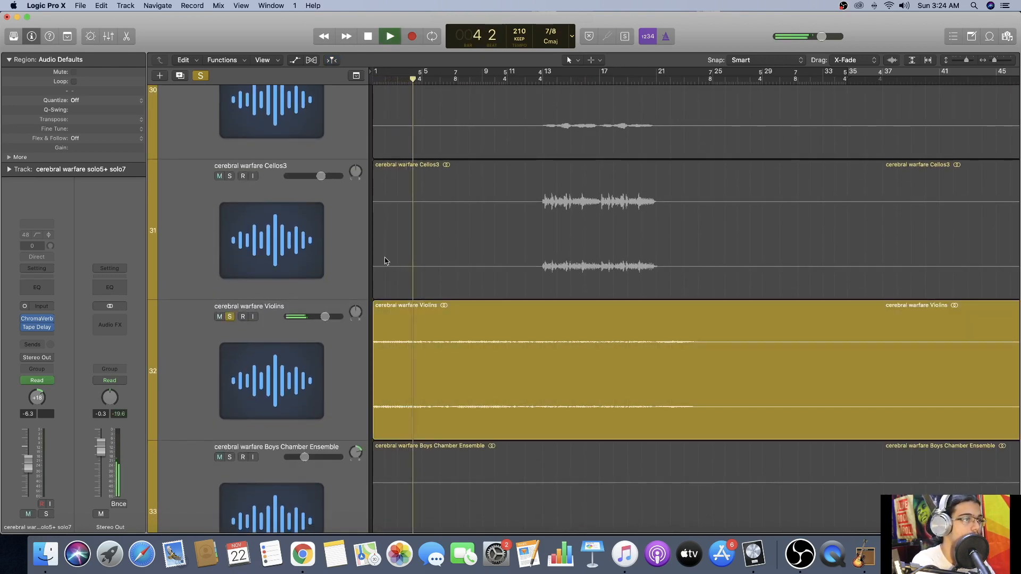
# Add the Cellos3 track to the solo and show track automation to view the Violins pan curve.
pyautogui.scroll(3, 386, 260)
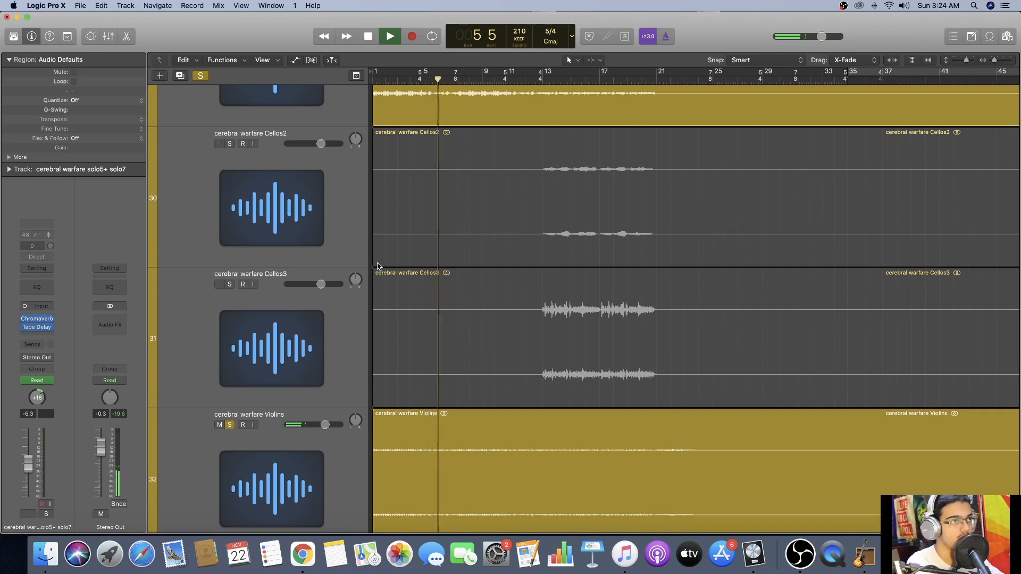
pyautogui.scroll(1, 378, 266)
pyautogui.click(230, 301)
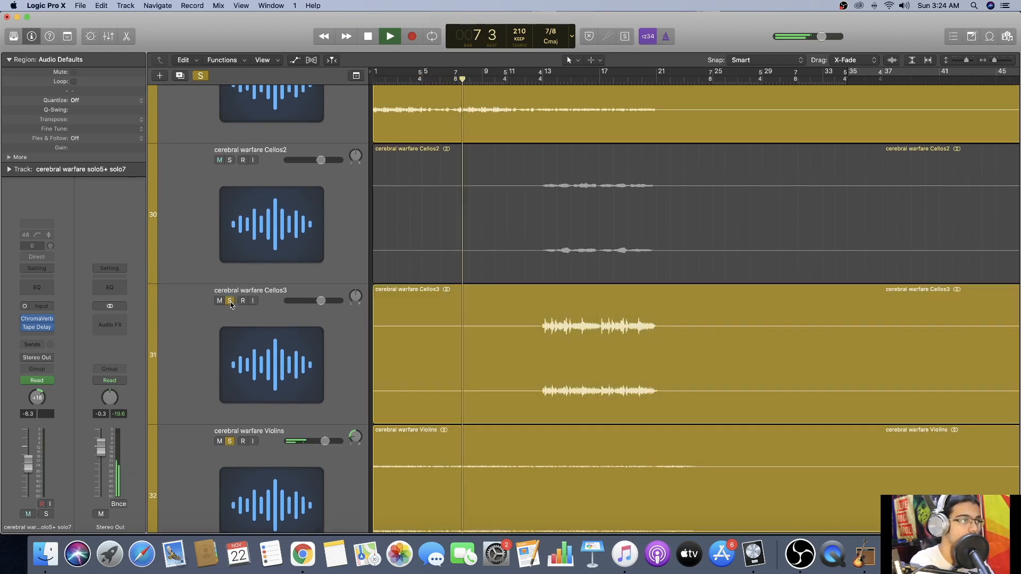
pyautogui.scroll(-4, 459, 378)
pyautogui.press('a')
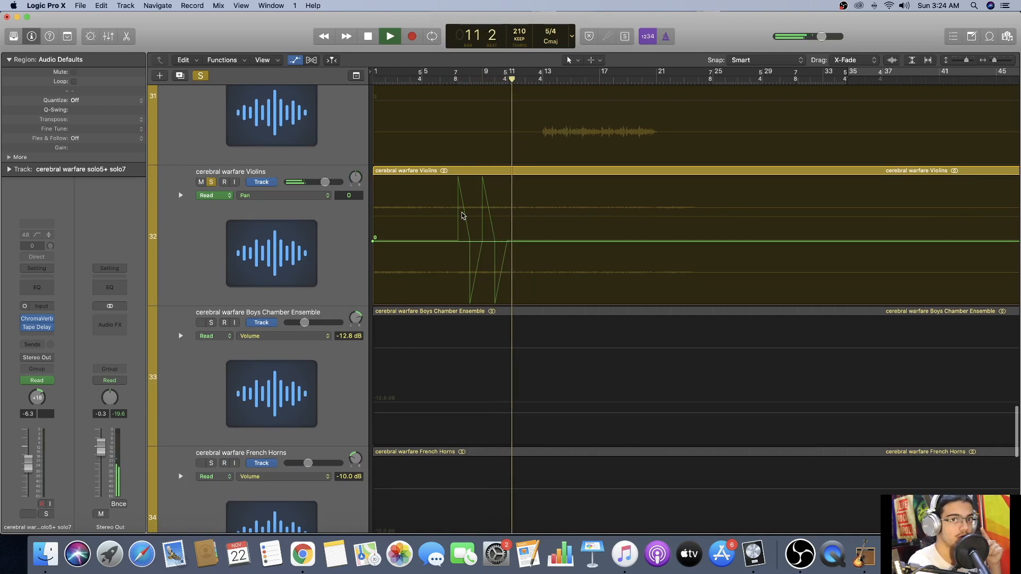
# Isolate the Violins by turning off the Cellos3 solo and muting the Cellos 1 track.
pyautogui.scroll(6, 318, 218)
pyautogui.click(211, 248)
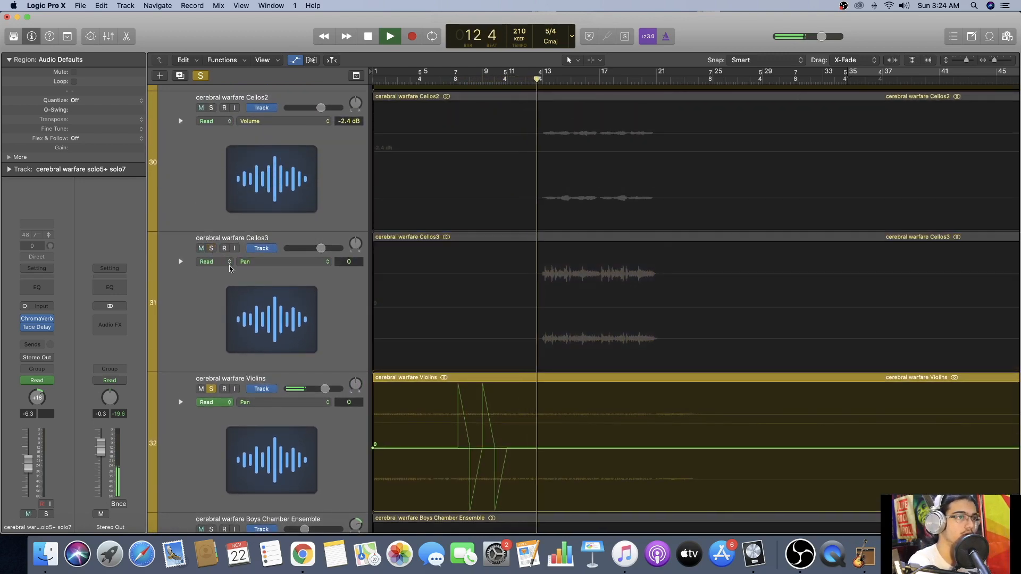
pyautogui.scroll(5, 238, 141)
pyautogui.click(205, 133)
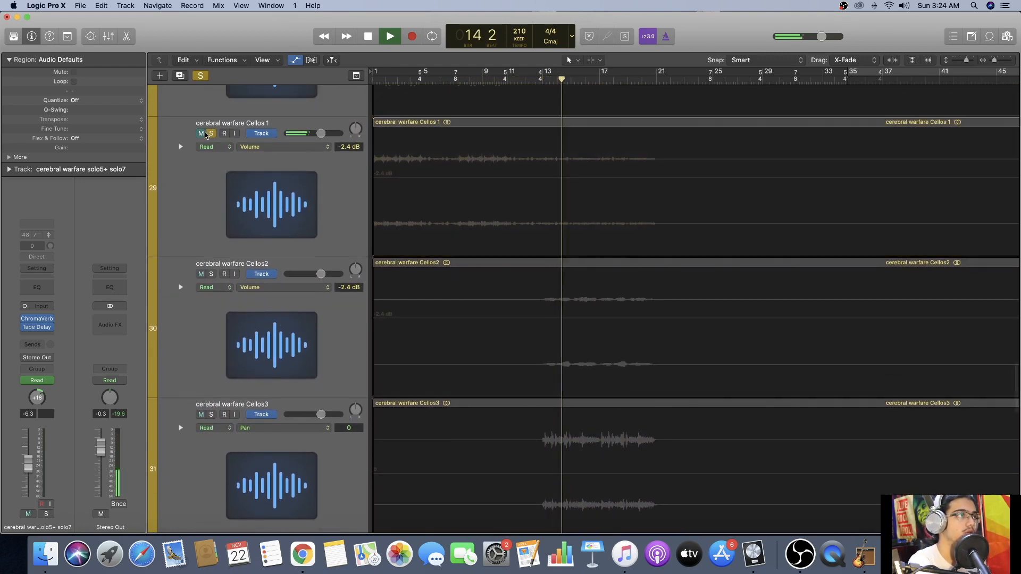
pyautogui.click(205, 134)
pyautogui.click(205, 134)
# Replay the Violins pan automation from about bar 6 and stop playback at bar 11.
pyautogui.scroll(-4, 437, 208)
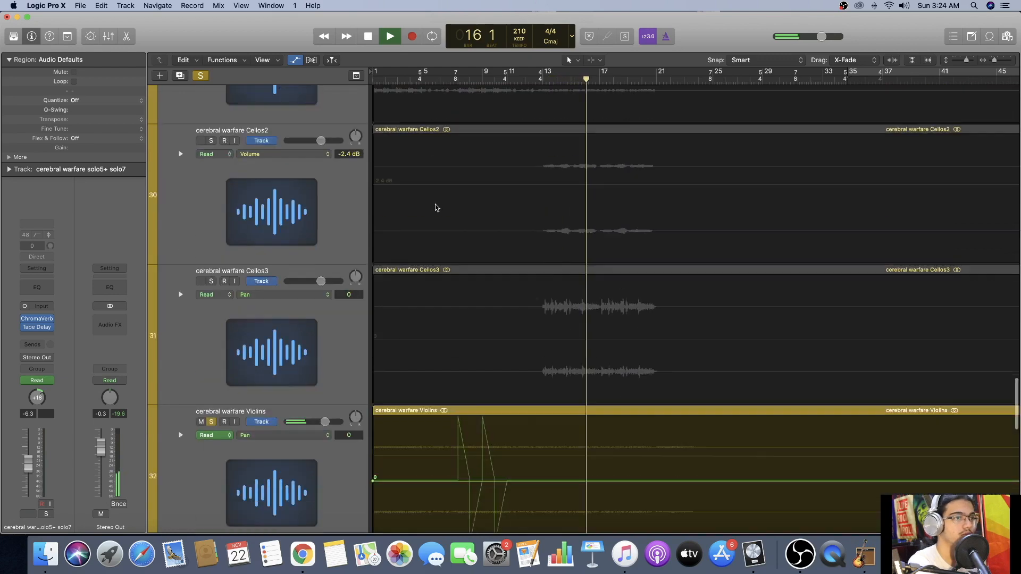
pyautogui.scroll(-5, 437, 207)
pyautogui.click(444, 80)
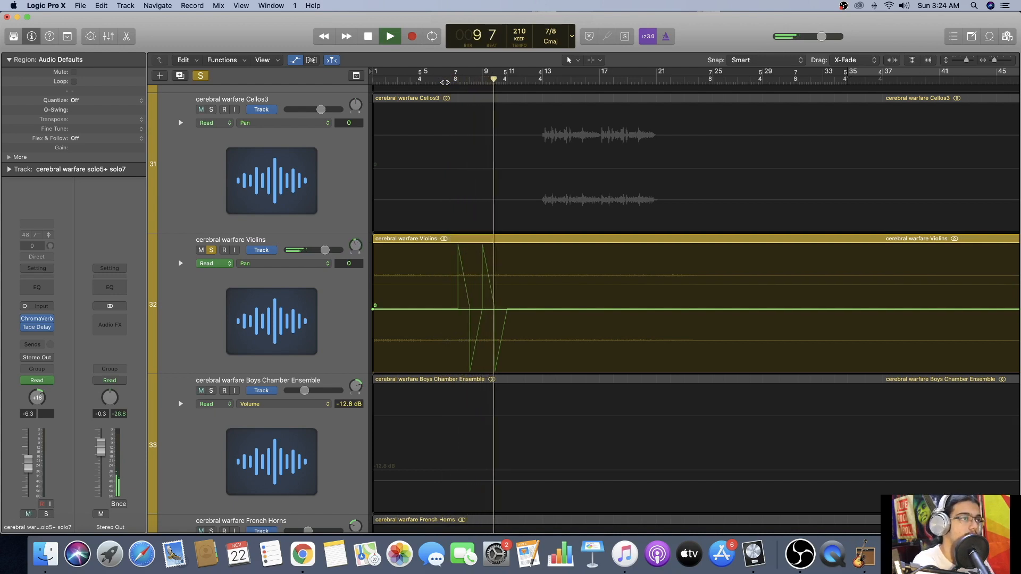
pyautogui.press('space')
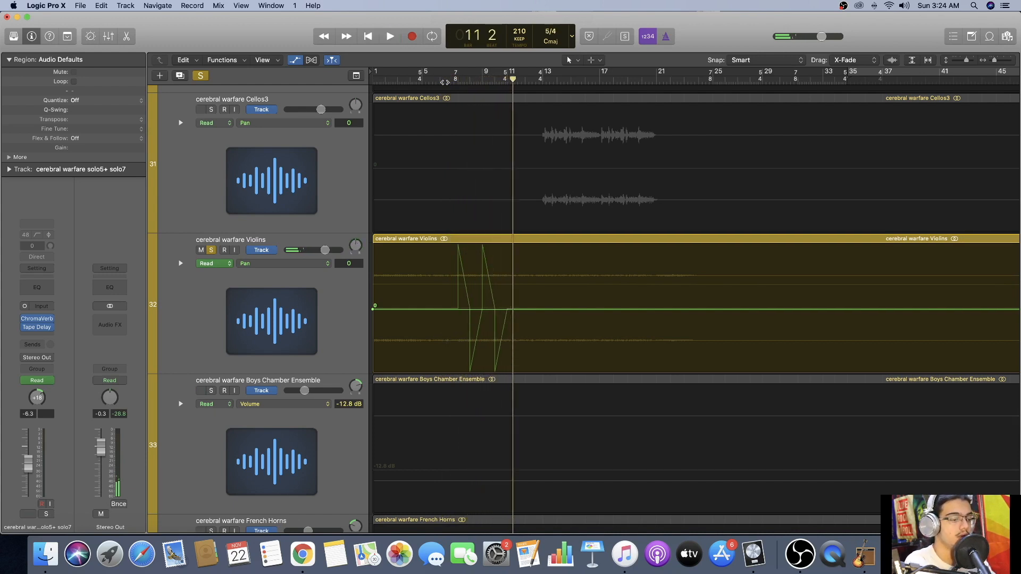
# Unmute the Cellos 1 track and clear all track solos.
pyautogui.scroll(10, 478, 112)
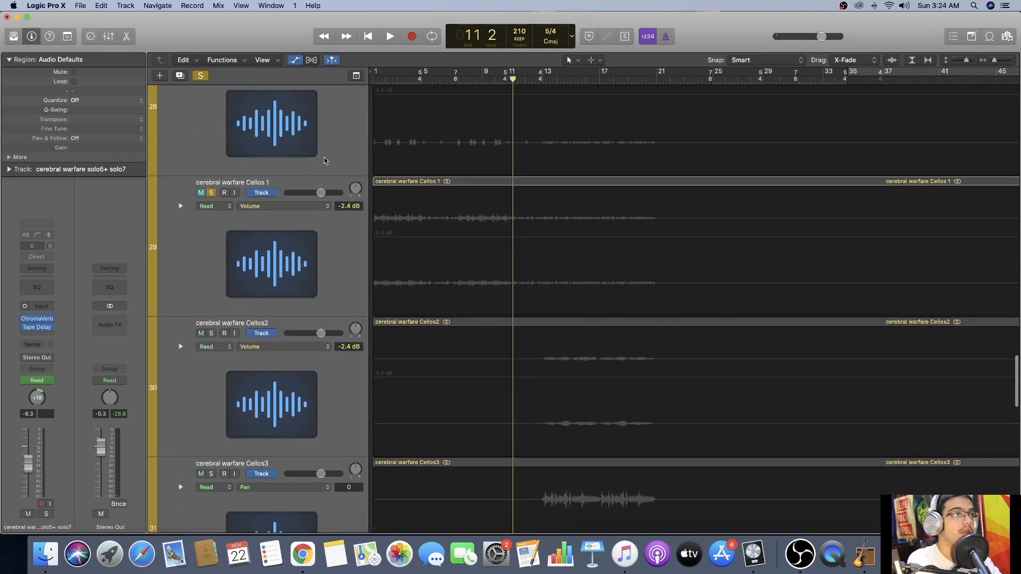
pyautogui.click(200, 194)
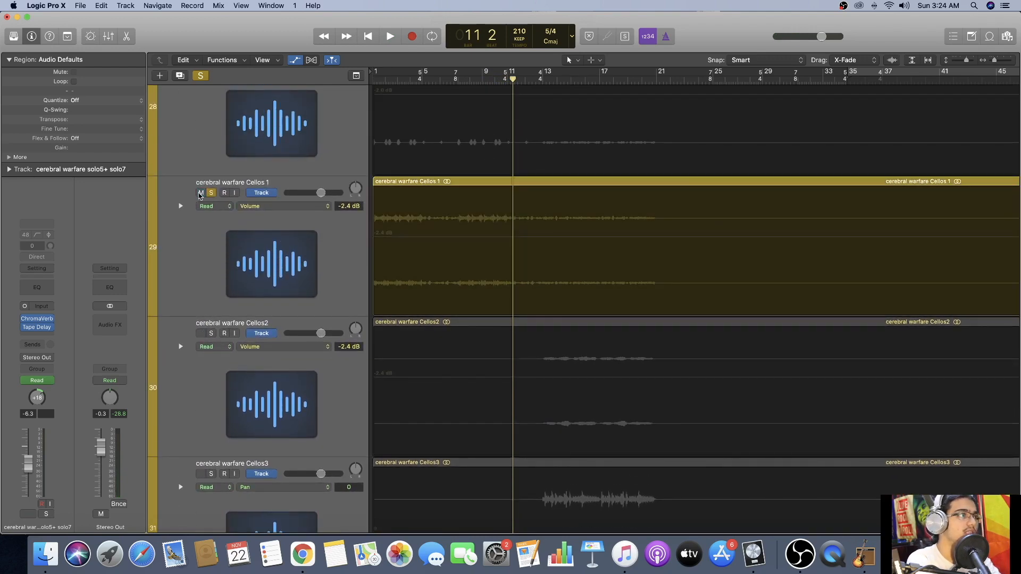
pyautogui.click(201, 76)
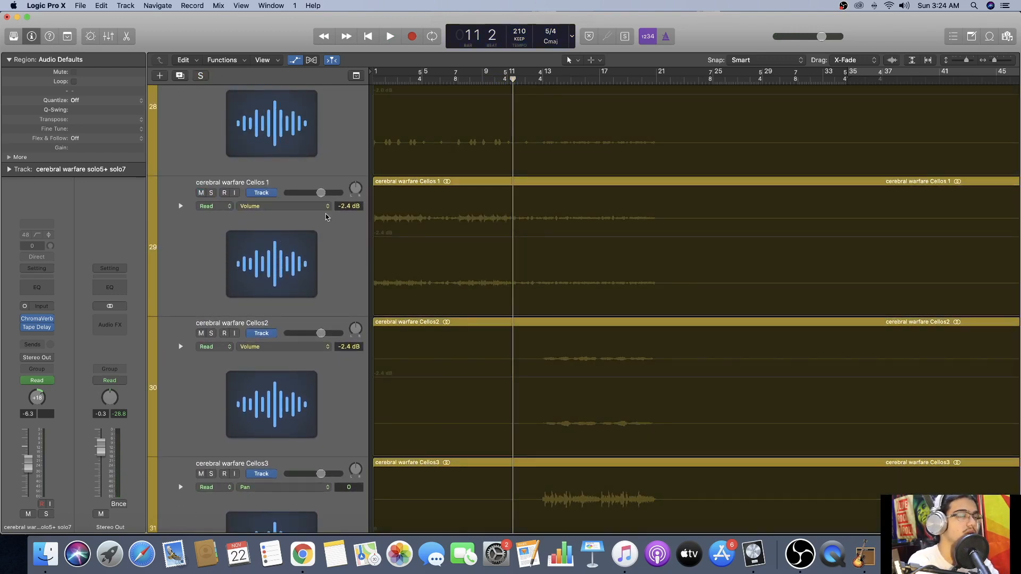
# Reduce the track height to fit more string tracks and hide the track automation.
pyautogui.scroll(3, 326, 217)
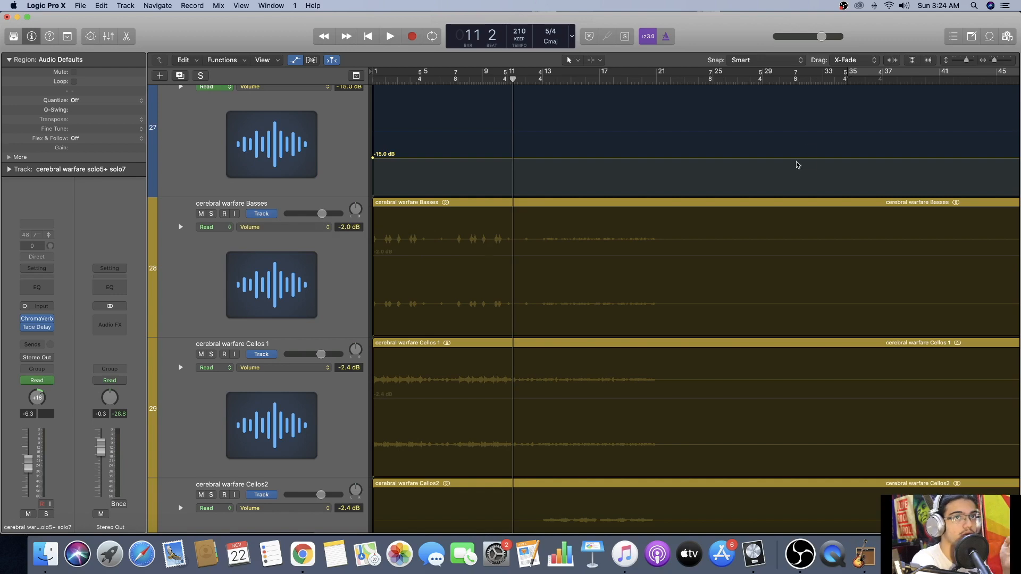
pyautogui.moveTo(968, 62); pyautogui.dragTo(966, 64)
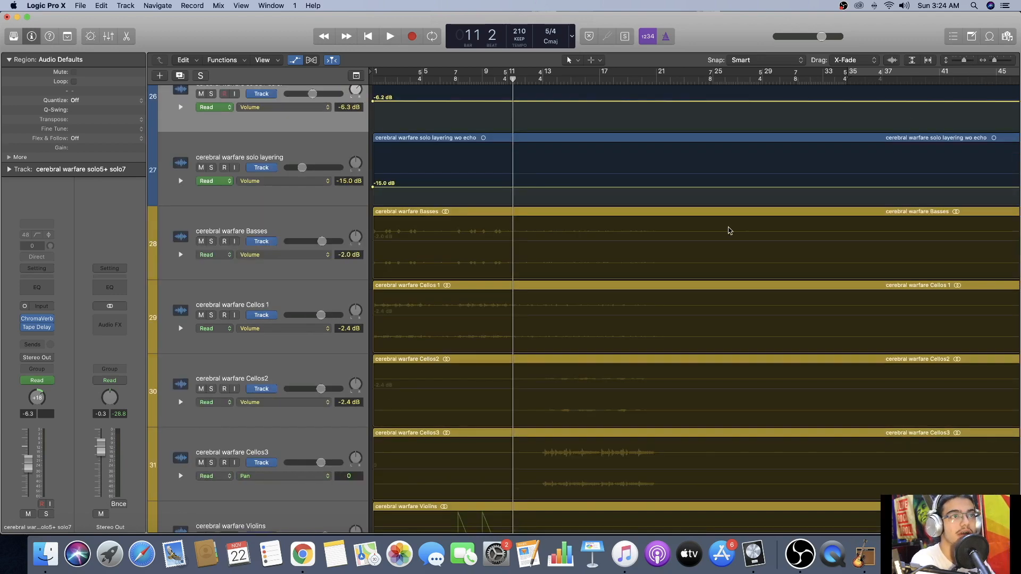
pyautogui.scroll(-8, 729, 230)
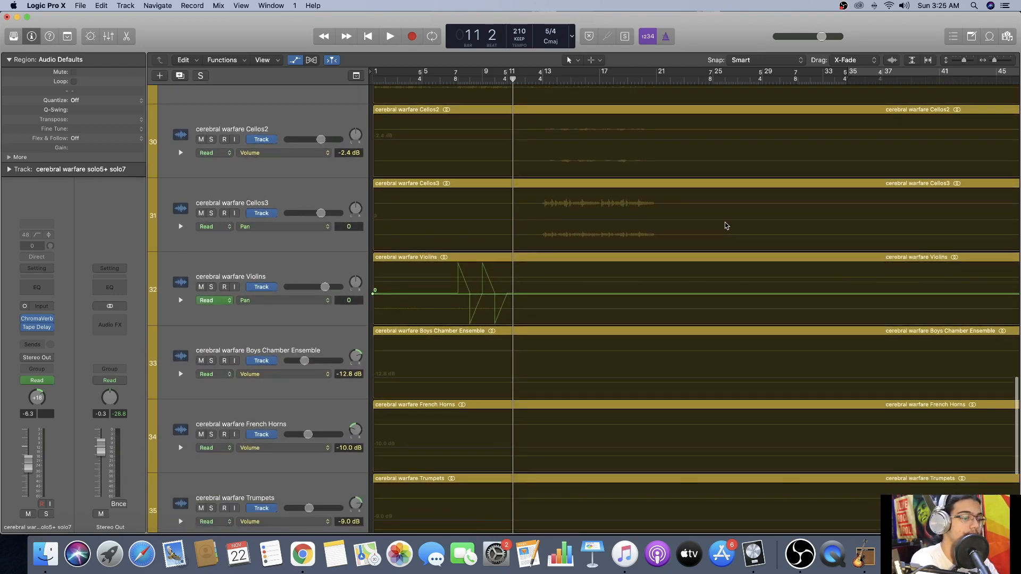
pyautogui.press('a')
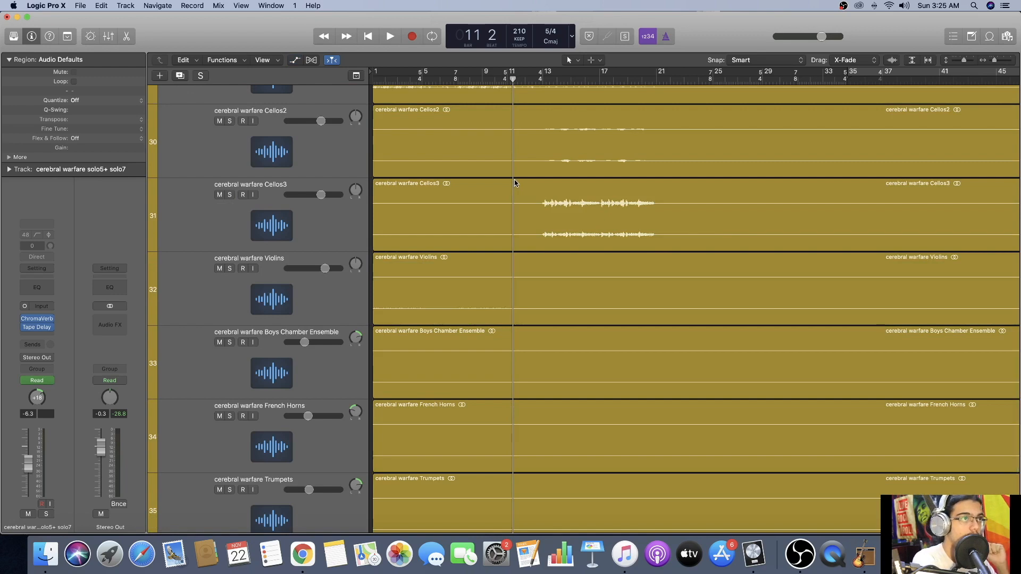
pyautogui.scroll(5, 515, 183)
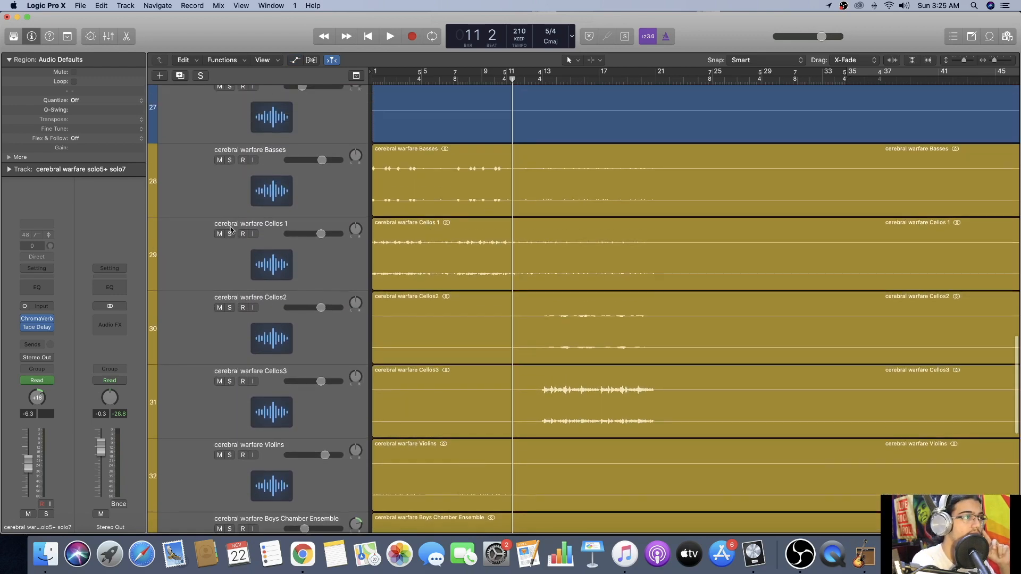
# Solo the Cellos 1 and Basses tracks together and increase the track height to show their waveforms larger.
pyautogui.click(229, 234)
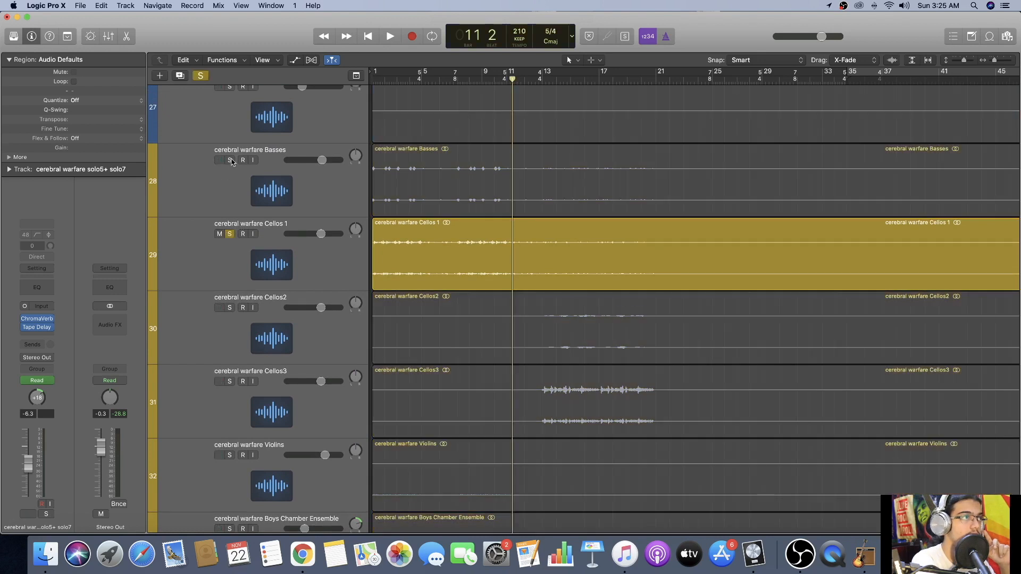
pyautogui.click(229, 160)
pyautogui.scroll(1, 578, 234)
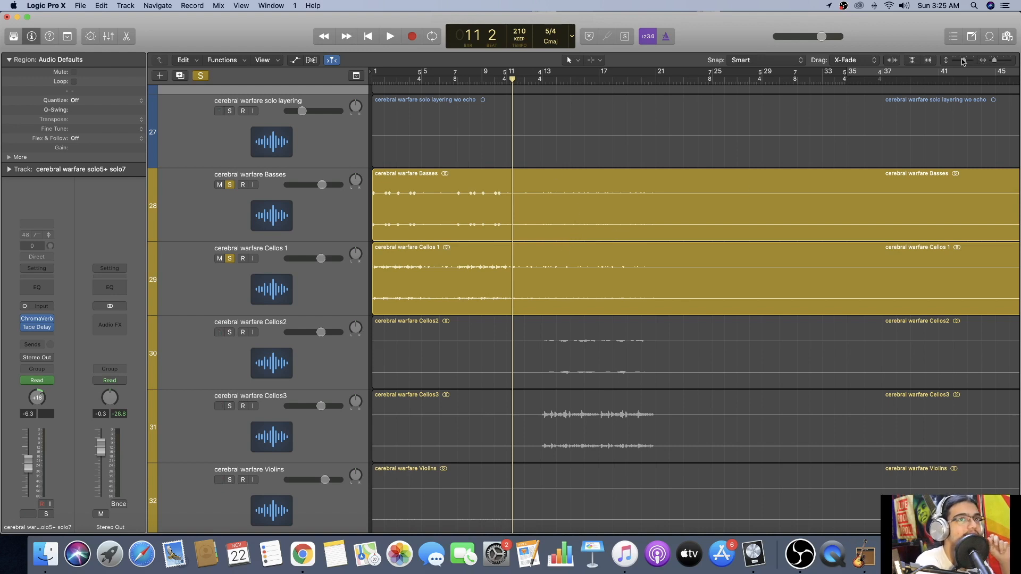
pyautogui.moveTo(965, 60); pyautogui.dragTo(965, 60)
pyautogui.scroll(-4, 770, 172)
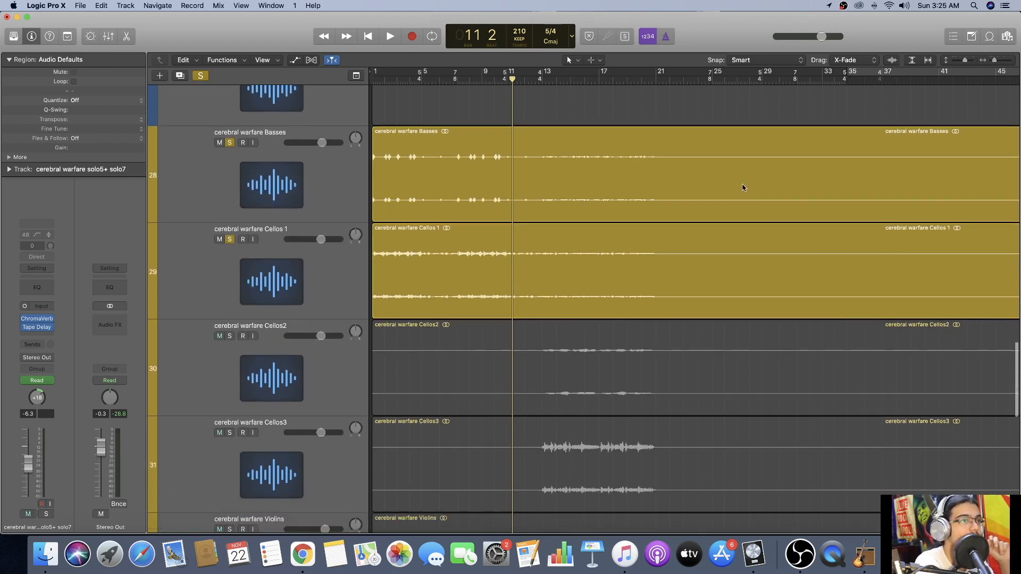
# Play the soloed Basses and Cellos 1 tracks from around bar 12 and restart them from the same point.
pyautogui.click(534, 79)
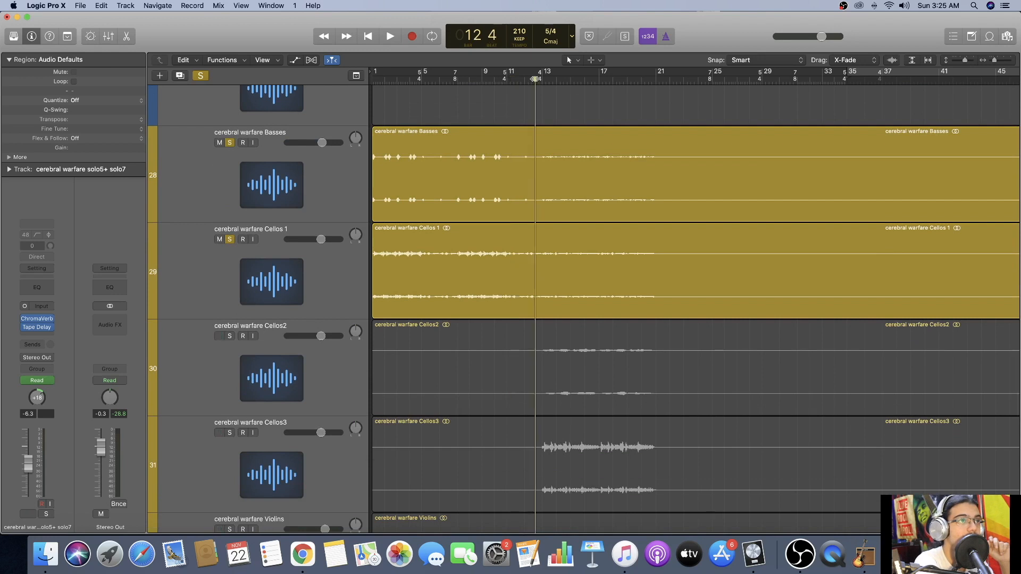
pyautogui.press('space')
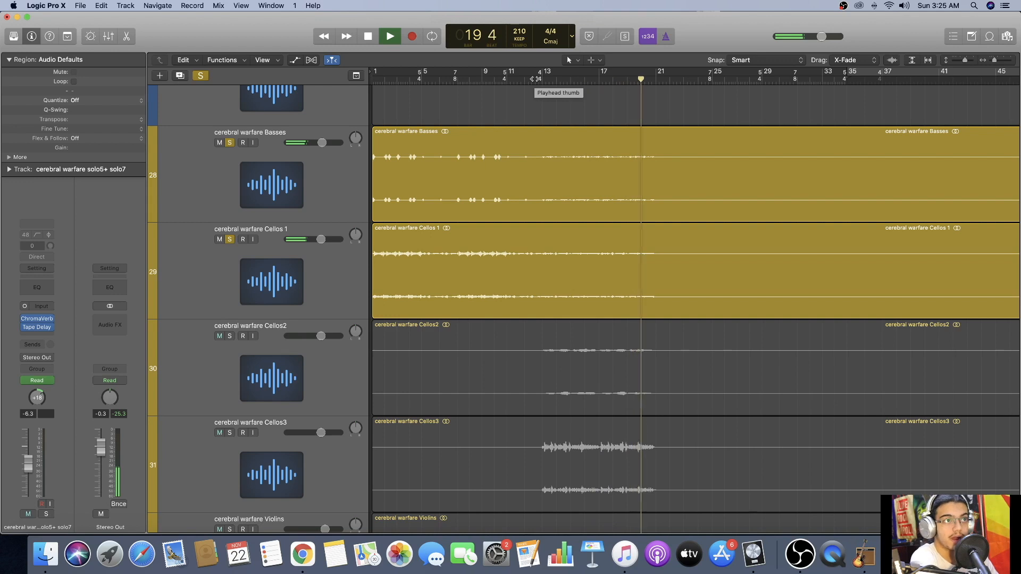
pyautogui.click(536, 78)
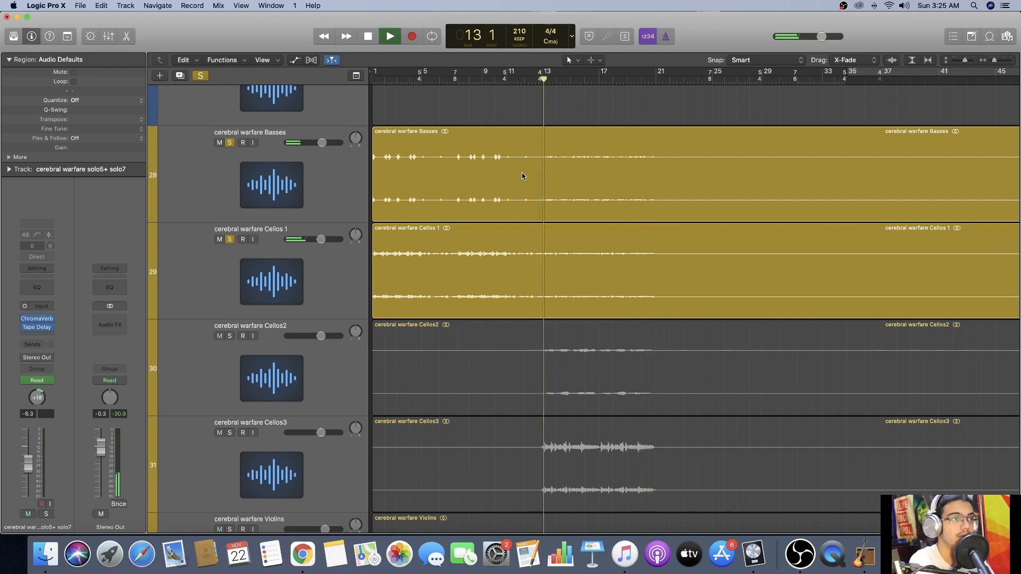
# Pan the Basses and Cellos 1 tracks off-center during playback and return both pans to 0.
pyautogui.moveTo(357, 136); pyautogui.dragTo(321, 118)
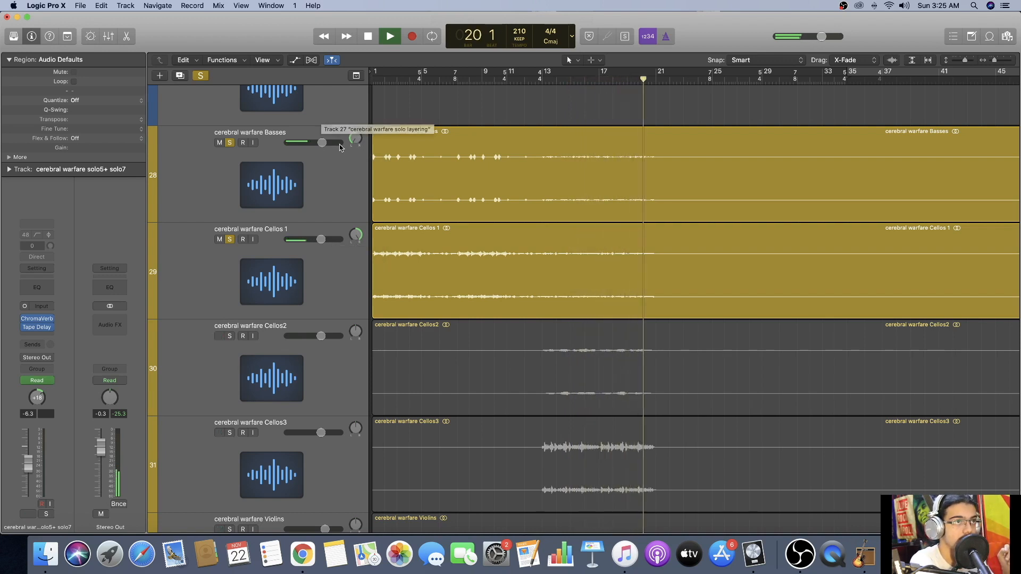
pyautogui.moveTo(355, 139); pyautogui.dragTo(355, 124)
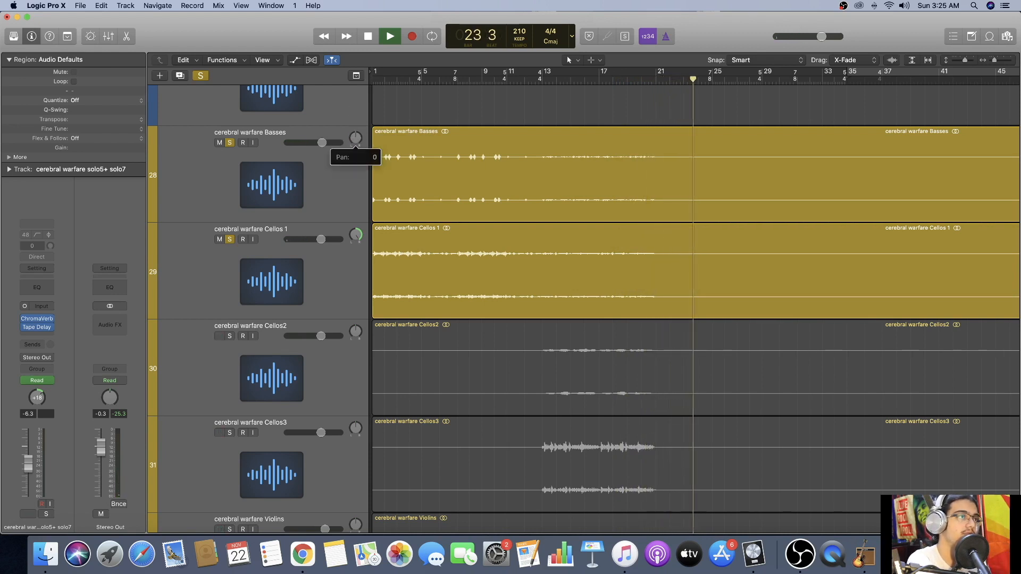
pyautogui.moveTo(355, 234); pyautogui.dragTo(356, 236)
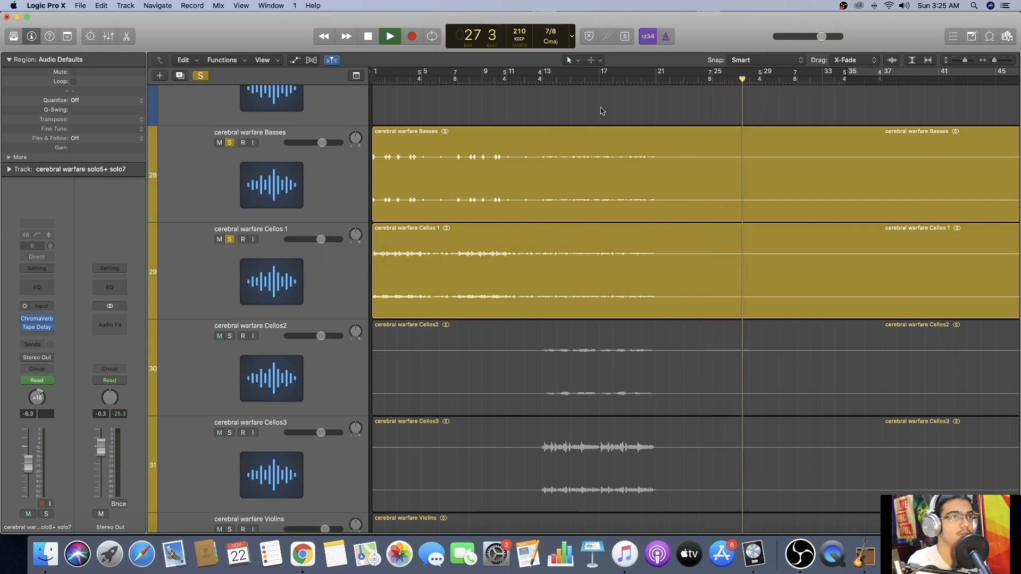
# Stop playback at bar 27 and clear all track solos.
pyautogui.press('space')
pyautogui.scroll(3, 609, 119)
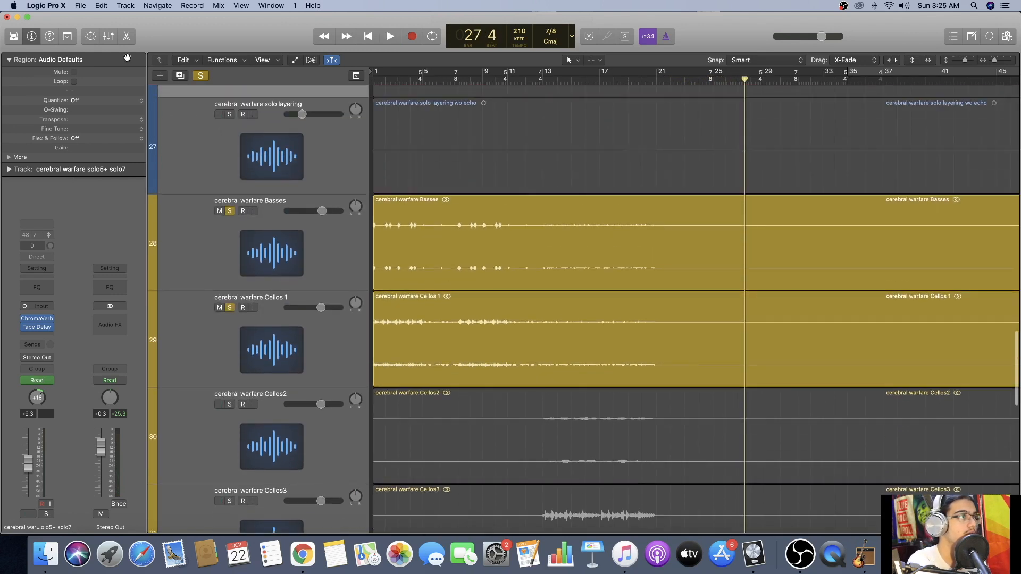
pyautogui.click(200, 75)
# Reduce the track height in two stages so many more of the project's tracks fit on screen.
pyautogui.scroll(-5, 513, 175)
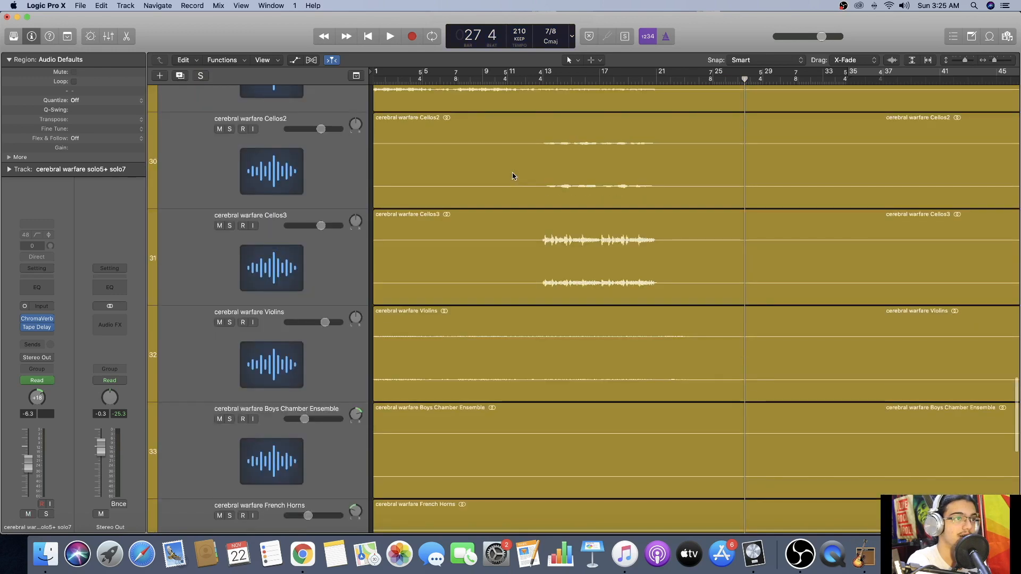
pyautogui.scroll(2, 513, 175)
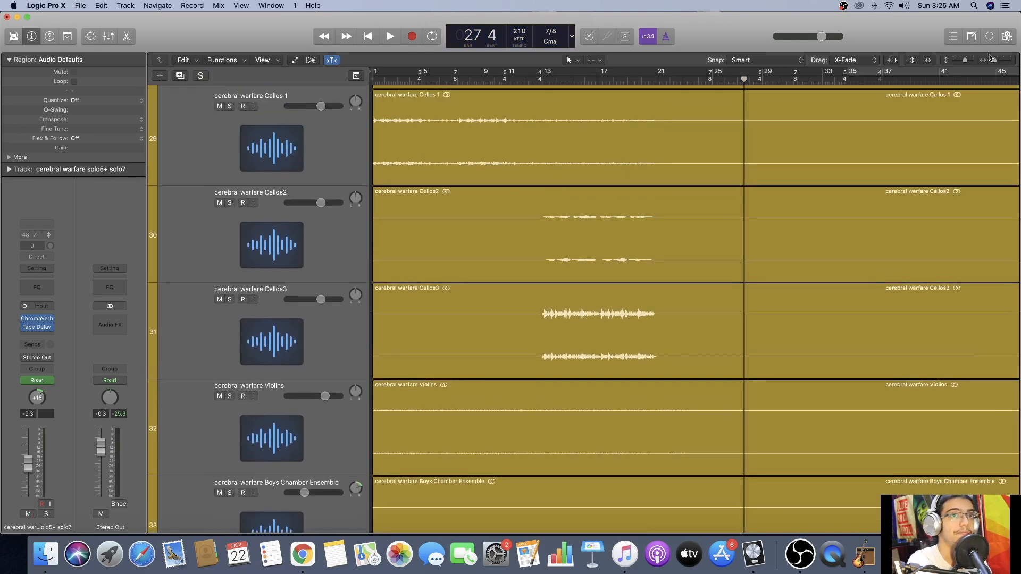
pyautogui.moveTo(964, 60); pyautogui.dragTo(961, 60)
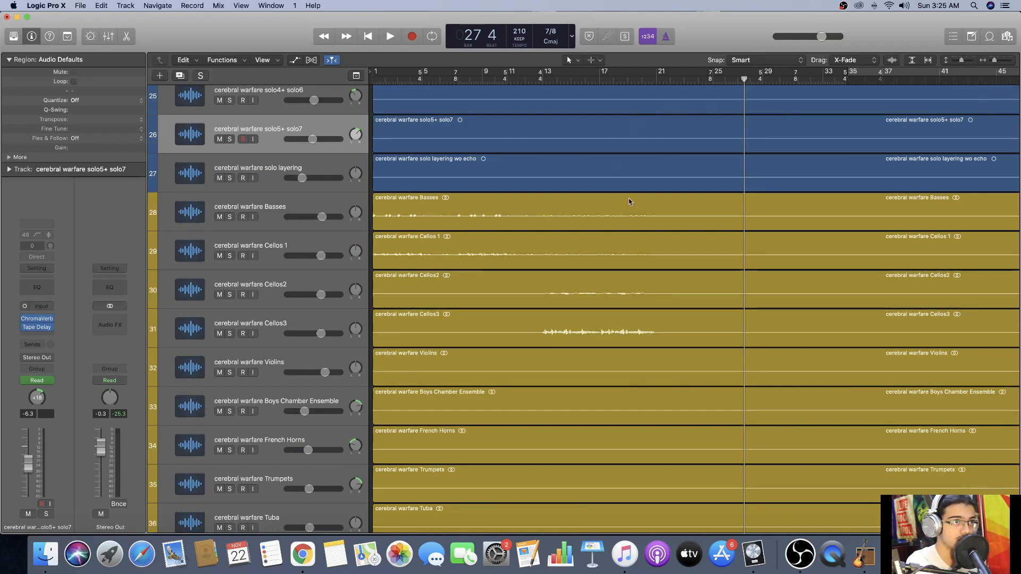
pyautogui.scroll(5, 624, 201)
pyautogui.scroll(8, 623, 200)
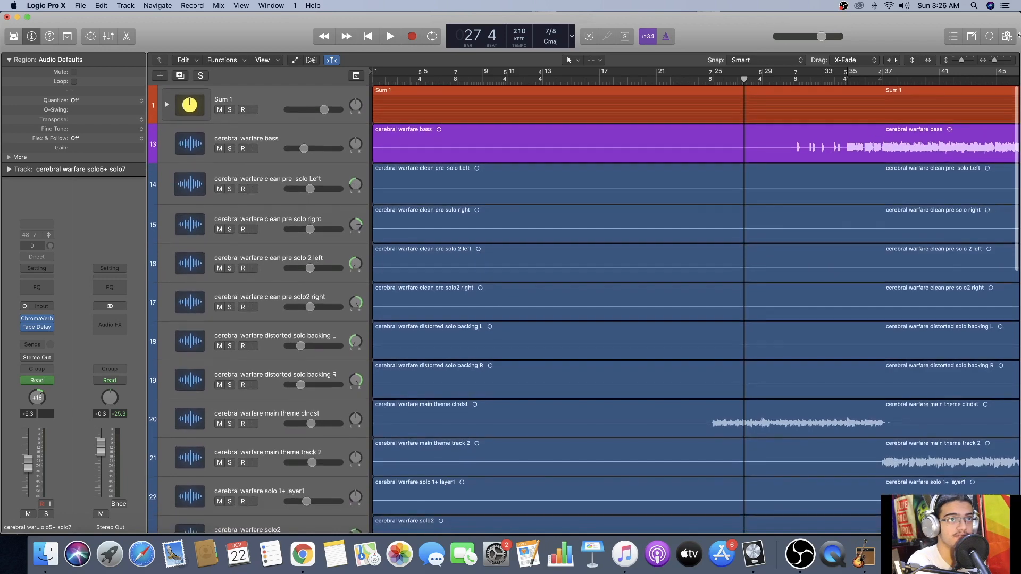
pyautogui.moveTo(962, 60); pyautogui.dragTo(959, 61)
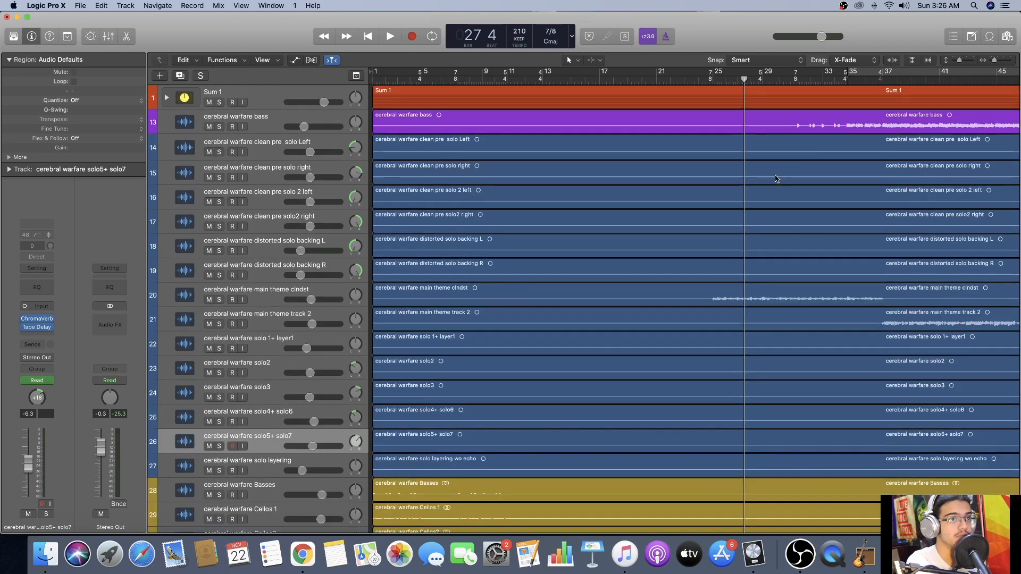
# Review the full track list and expand the Sum 1 stack to inspect its drum tracks, collapsing it again.
pyautogui.scroll(-4, 776, 180)
pyautogui.scroll(-3, 594, 292)
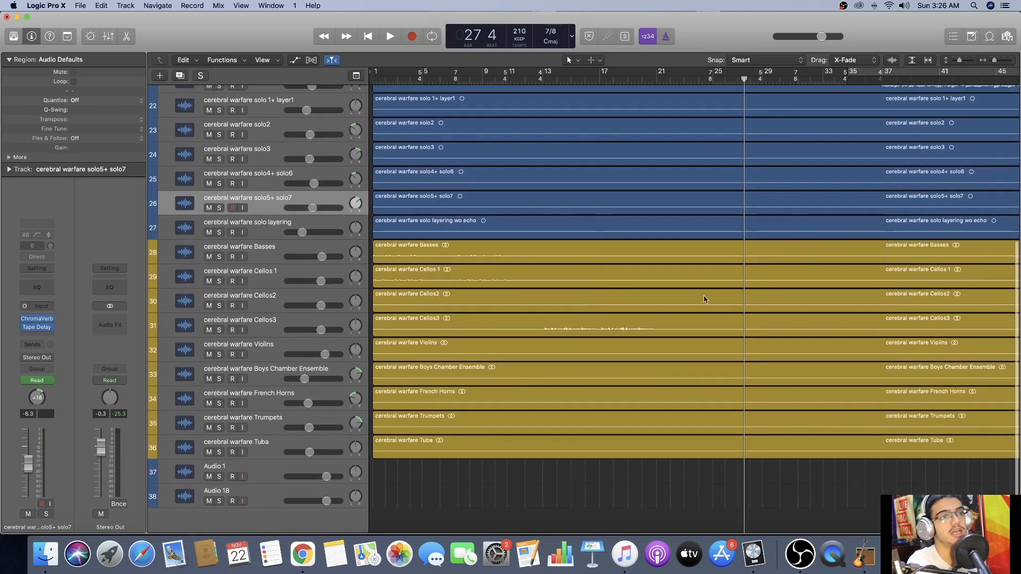
pyautogui.scroll(5, 389, 214)
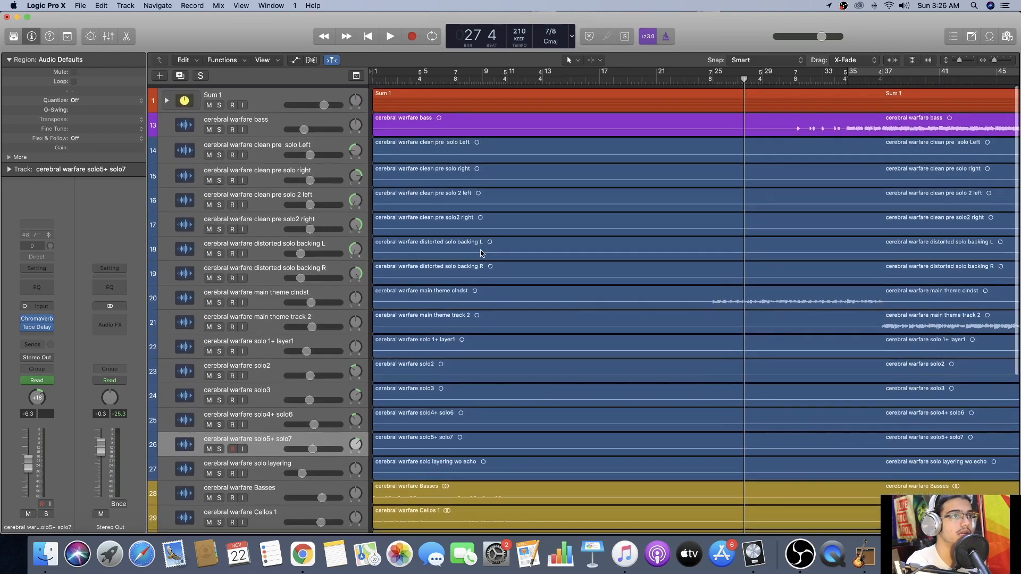
pyautogui.scroll(-5, 262, 355)
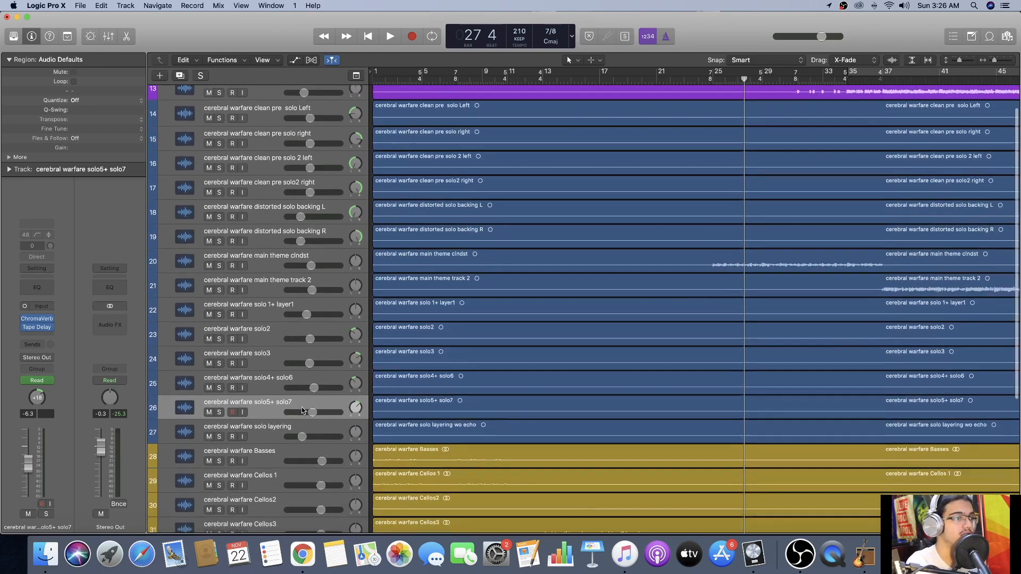
pyautogui.scroll(-1, 263, 354)
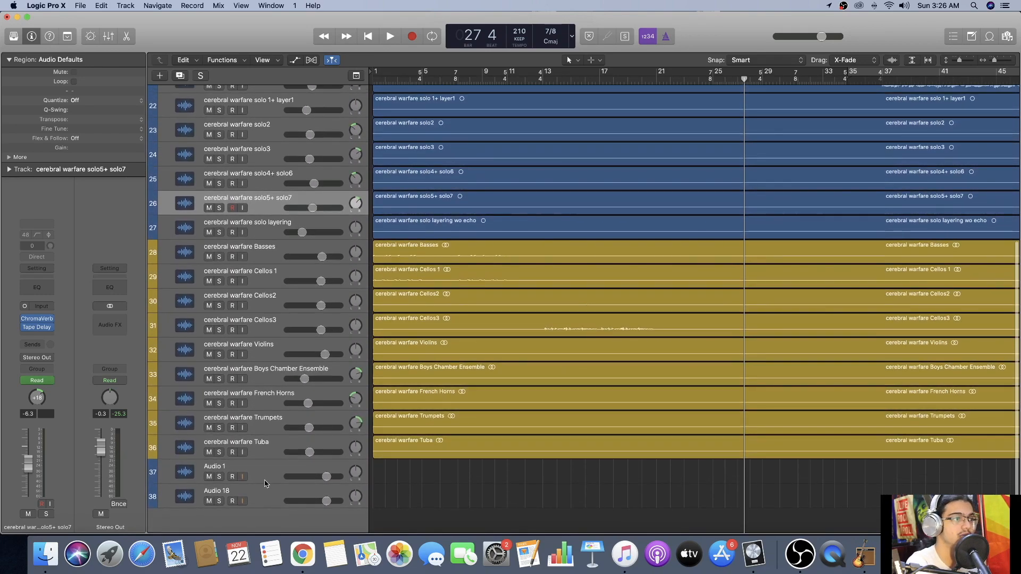
pyautogui.scroll(6, 416, 429)
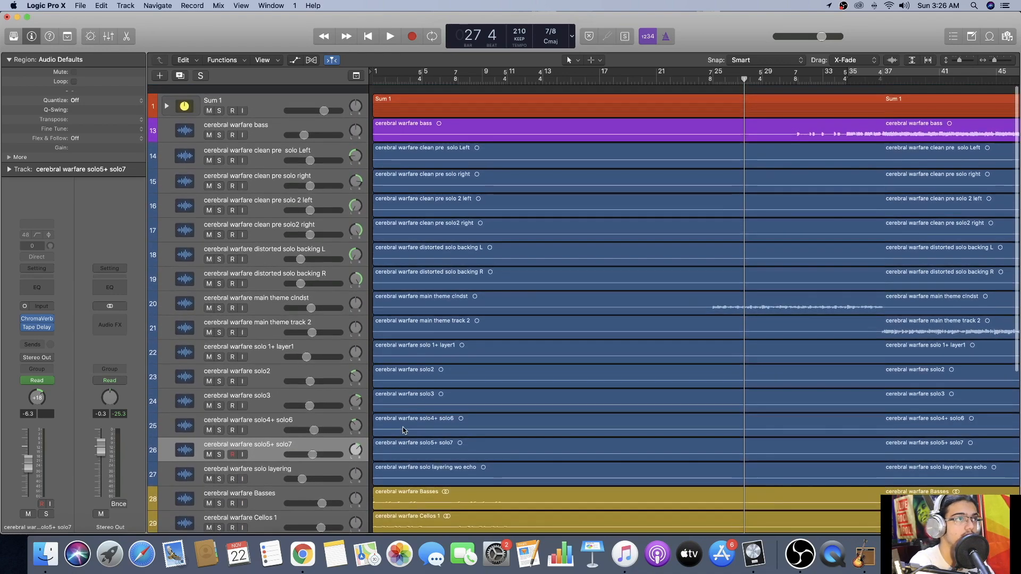
pyautogui.click(167, 97)
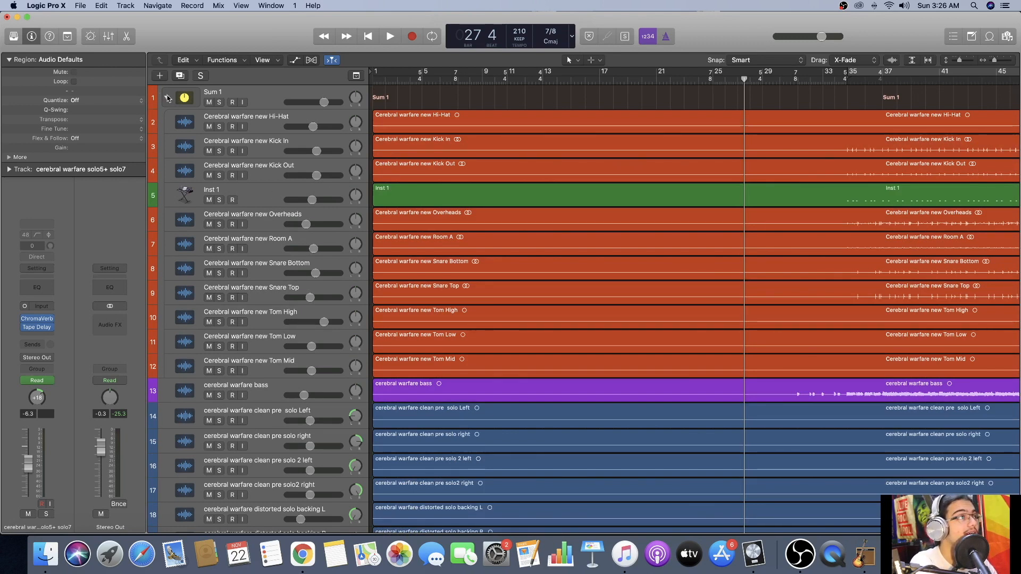
pyautogui.click(167, 97)
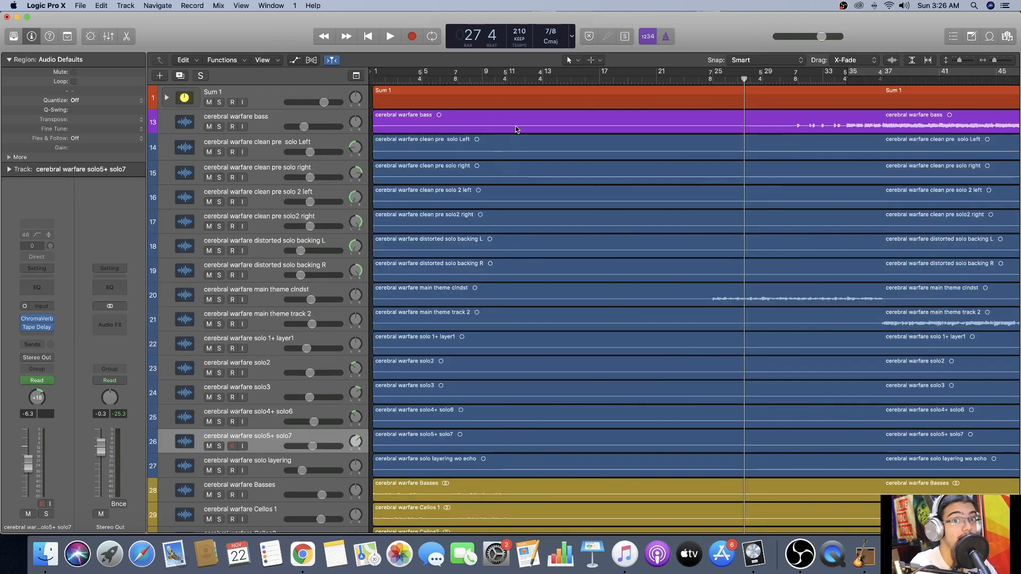
# Play the full arrangement in short passages from bar 12 beat 4 and stop at about bar 14.
pyautogui.scroll(-2, 516, 129)
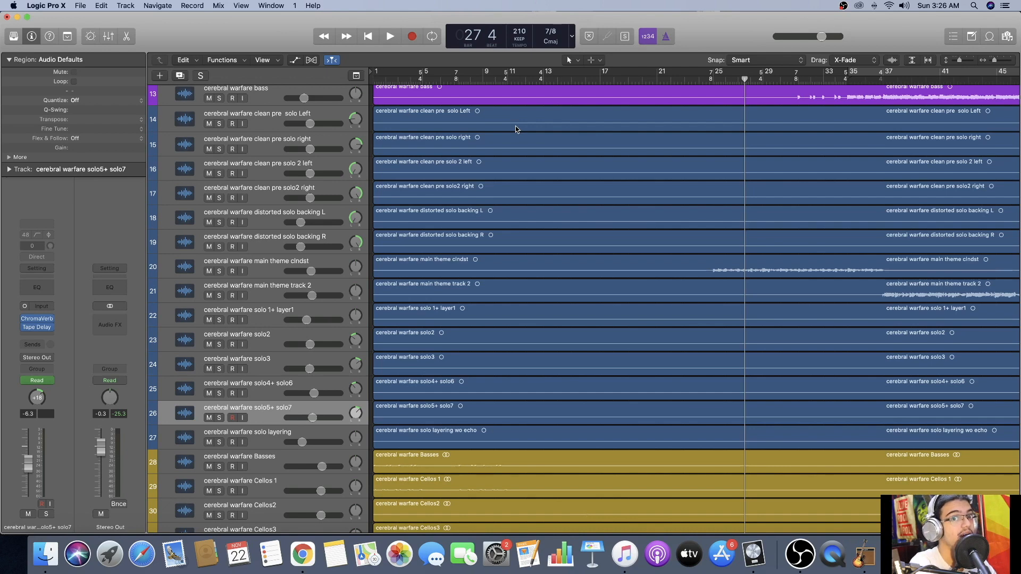
pyautogui.scroll(-9, 541, 155)
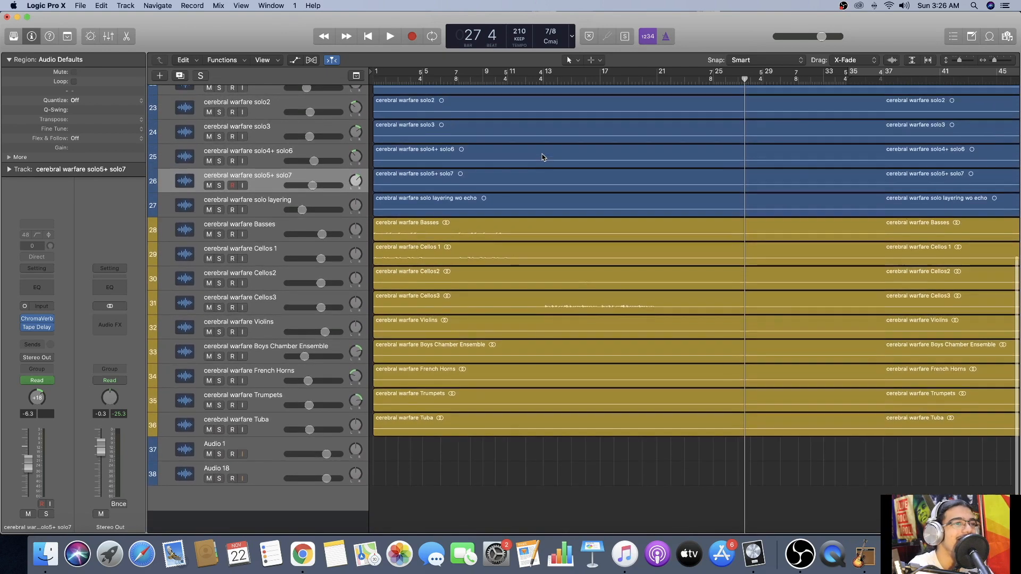
pyautogui.click(538, 81)
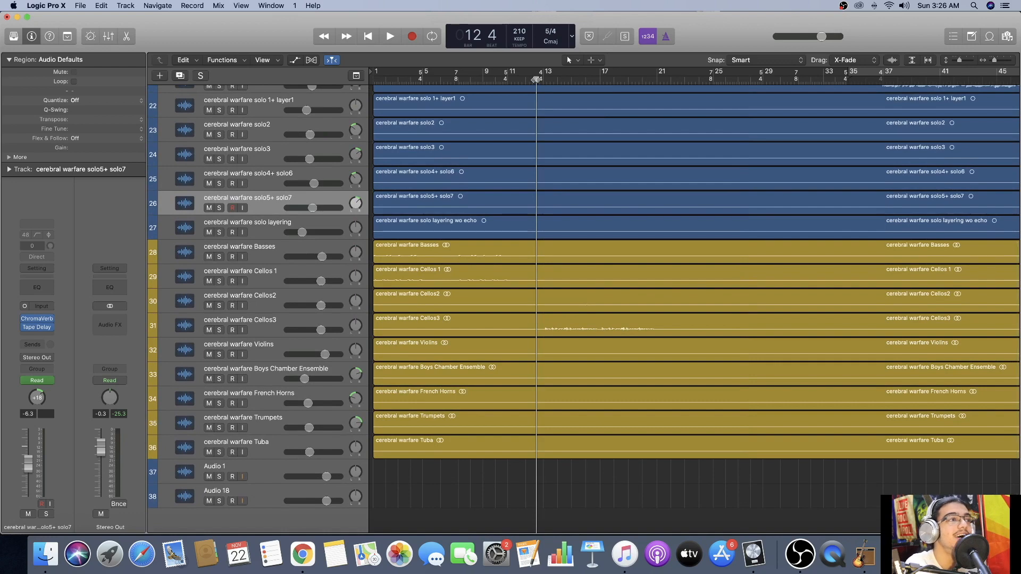
pyautogui.press('space')
pyautogui.press('space')
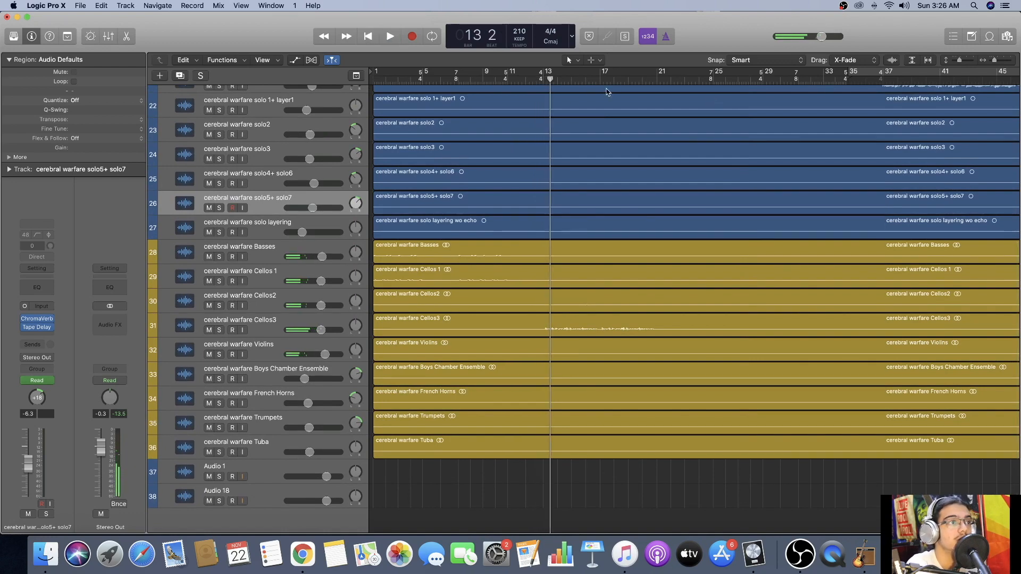
pyautogui.press('space')
pyautogui.scroll(4, 606, 89)
pyautogui.press('space')
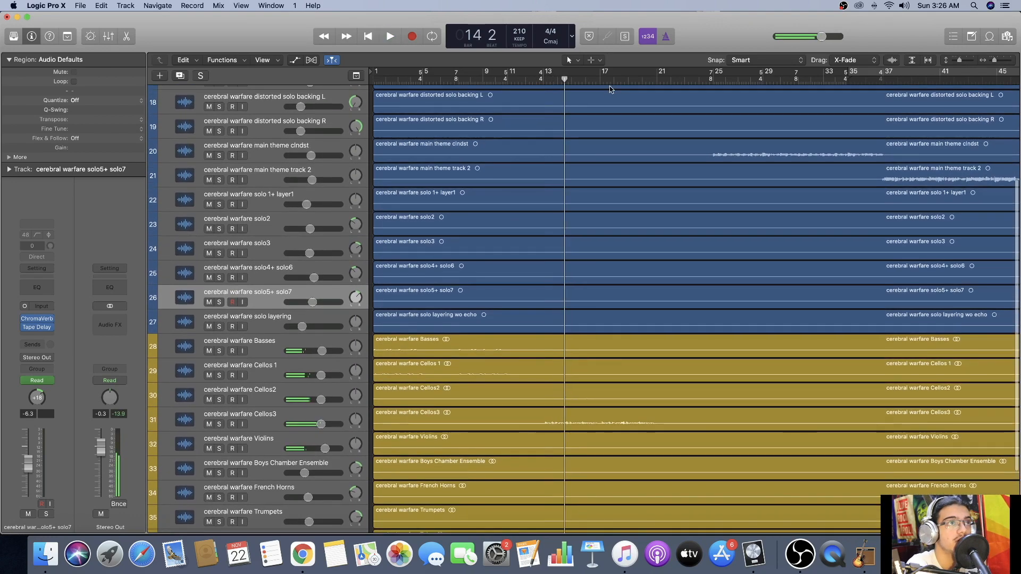
# Move the playhead to bar 17 and enlarge the track height to examine the string and brass tracks.
pyautogui.click(601, 80)
pyautogui.scroll(-4, 688, 167)
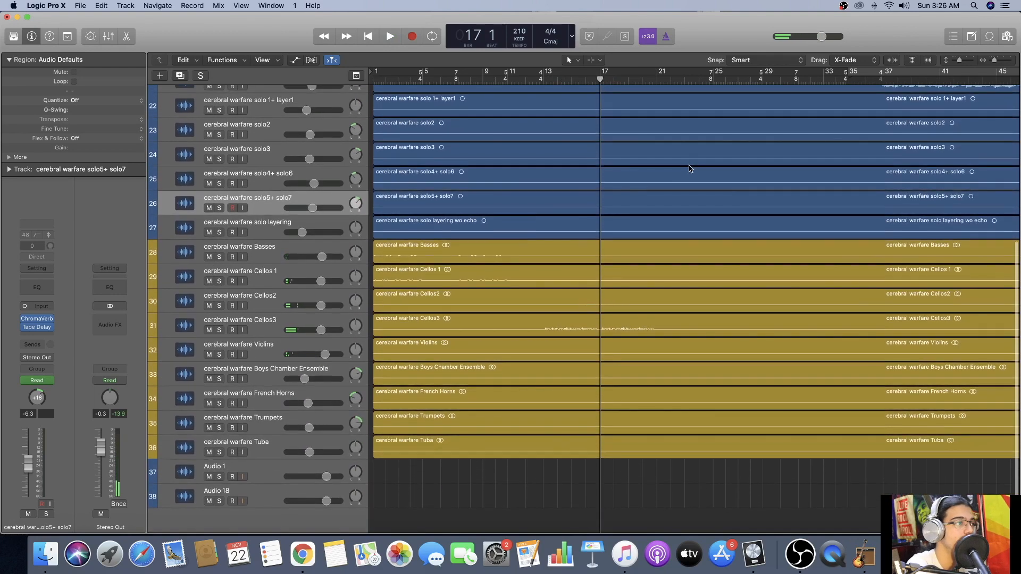
pyautogui.moveTo(959, 61); pyautogui.dragTo(965, 61)
pyautogui.scroll(-10, 758, 210)
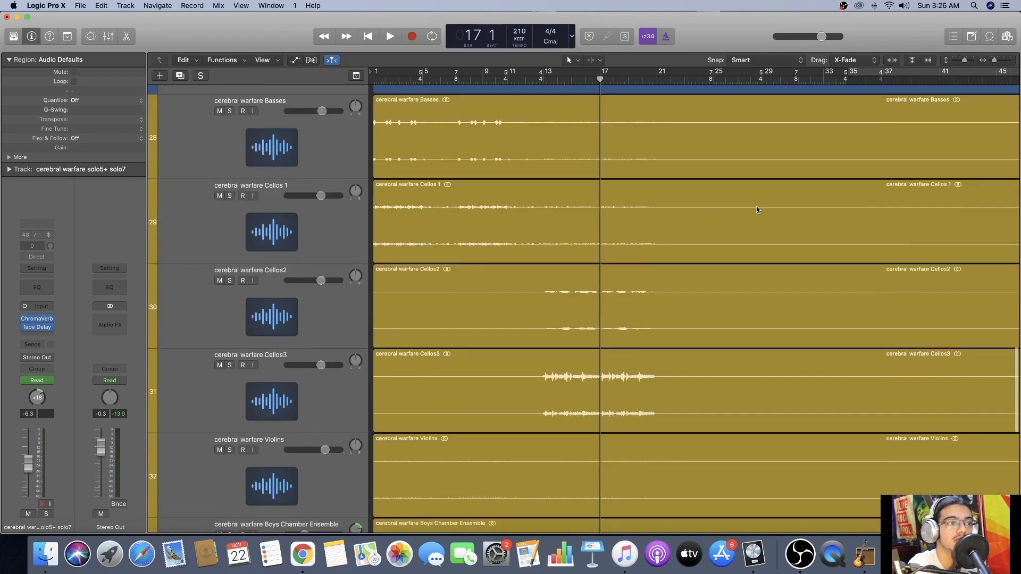
pyautogui.scroll(2, 757, 211)
pyautogui.scroll(1, 611, 228)
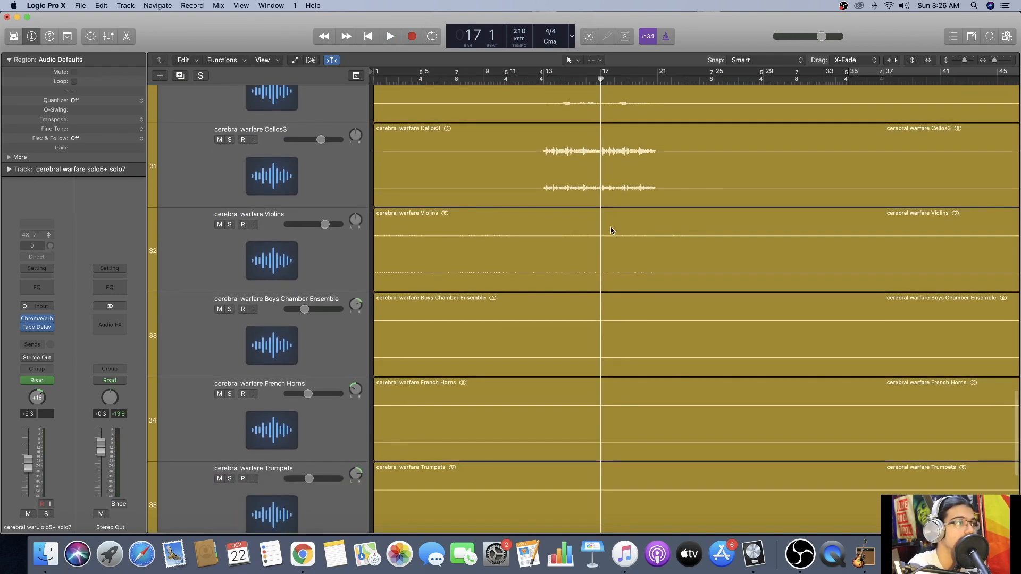
# Play the full mix from bar 17 to bar 31, reducing the track height slightly around the main theme tracks.
pyautogui.press('space')
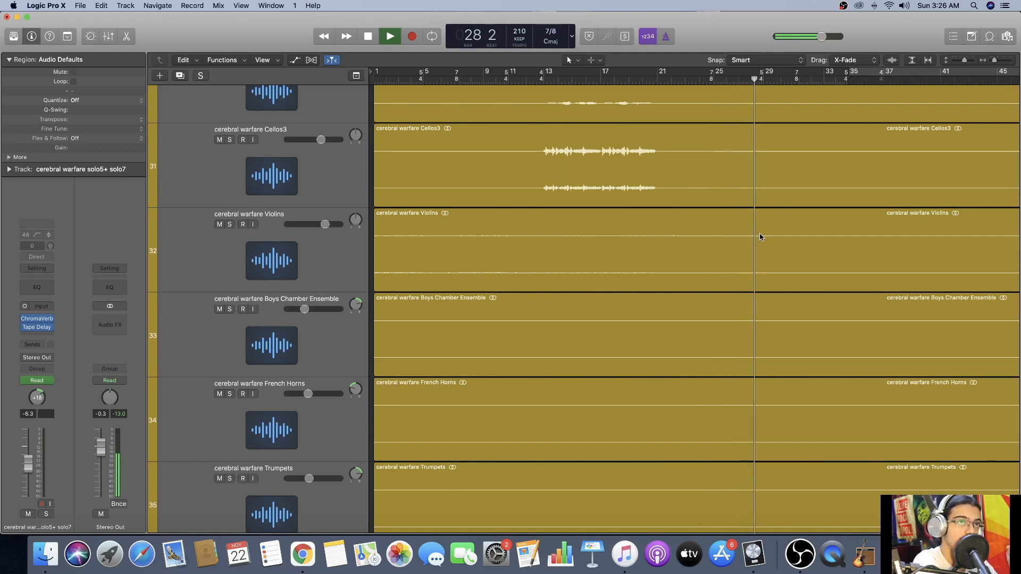
pyautogui.scroll(5, 765, 238)
pyautogui.scroll(10, 775, 239)
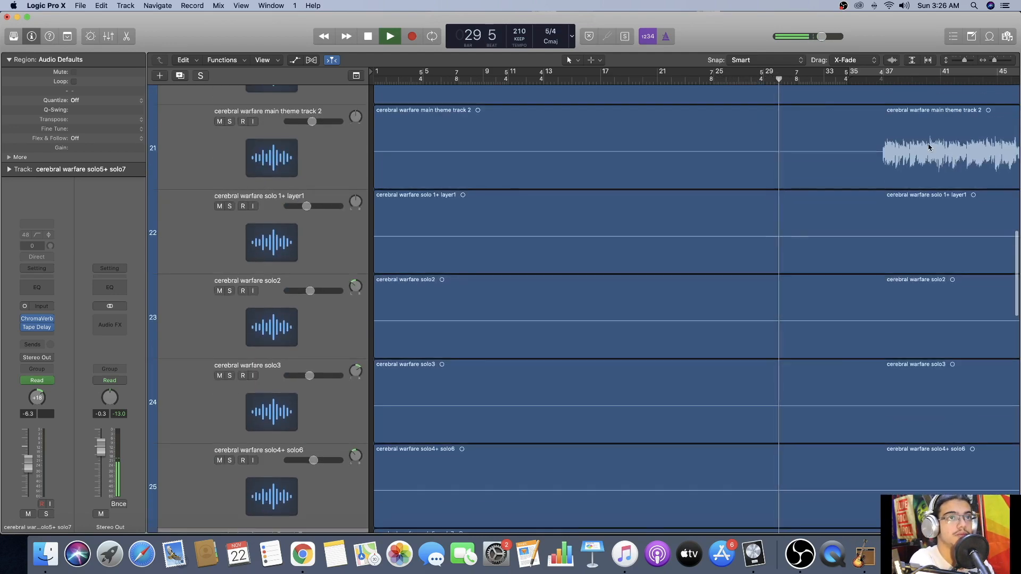
pyautogui.click(963, 61)
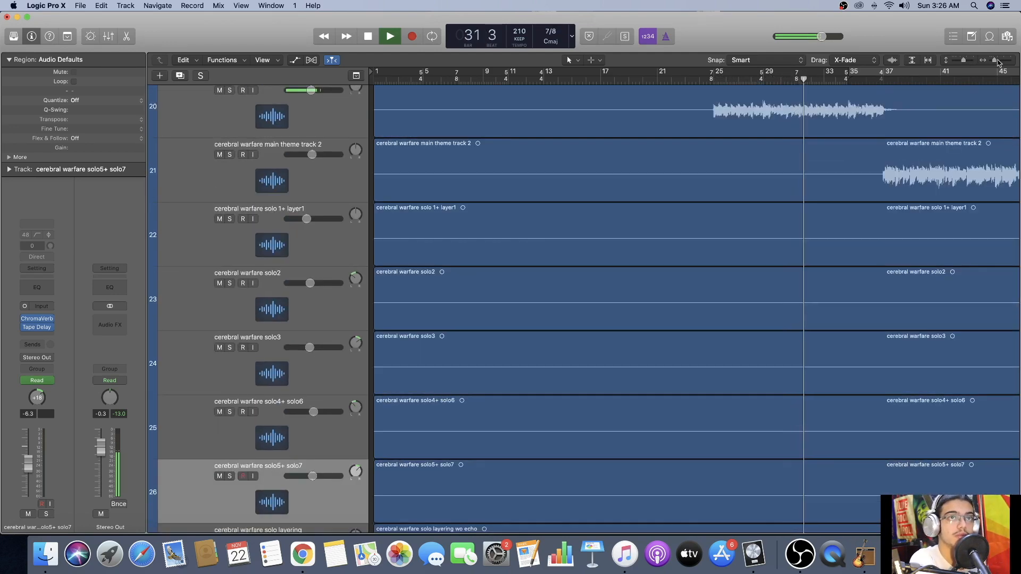
pyautogui.press('space')
pyautogui.scroll(4, 771, 210)
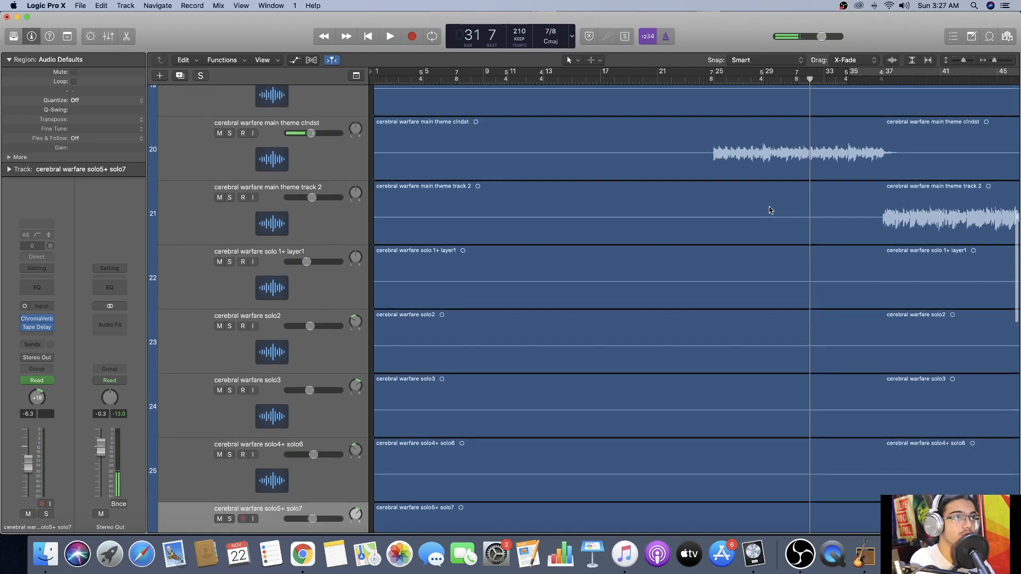
pyautogui.scroll(-2, 612, 222)
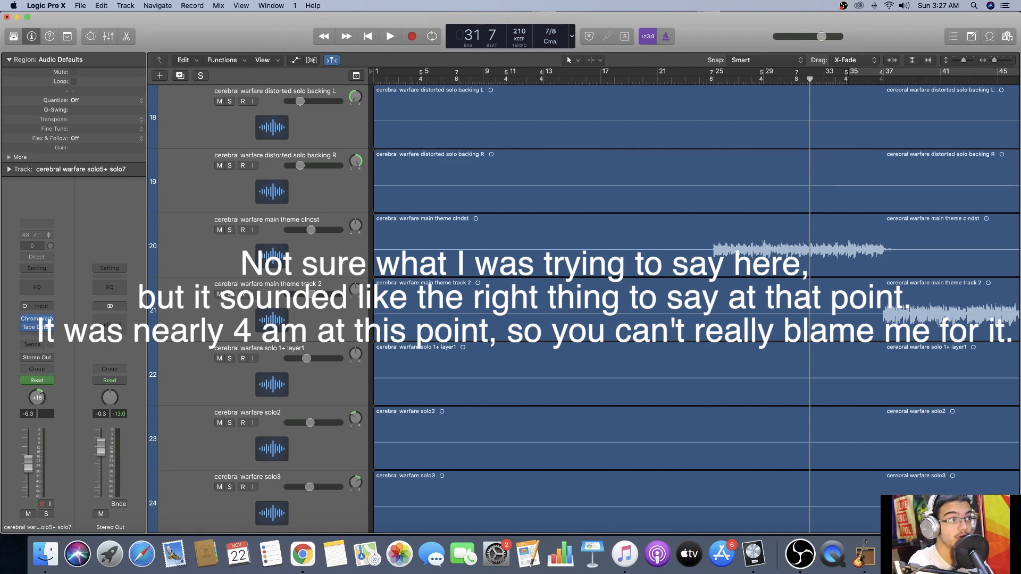
# Select the main theme clndst track and play the full mix from bar 25 to bar 28.
pyautogui.click(338, 259)
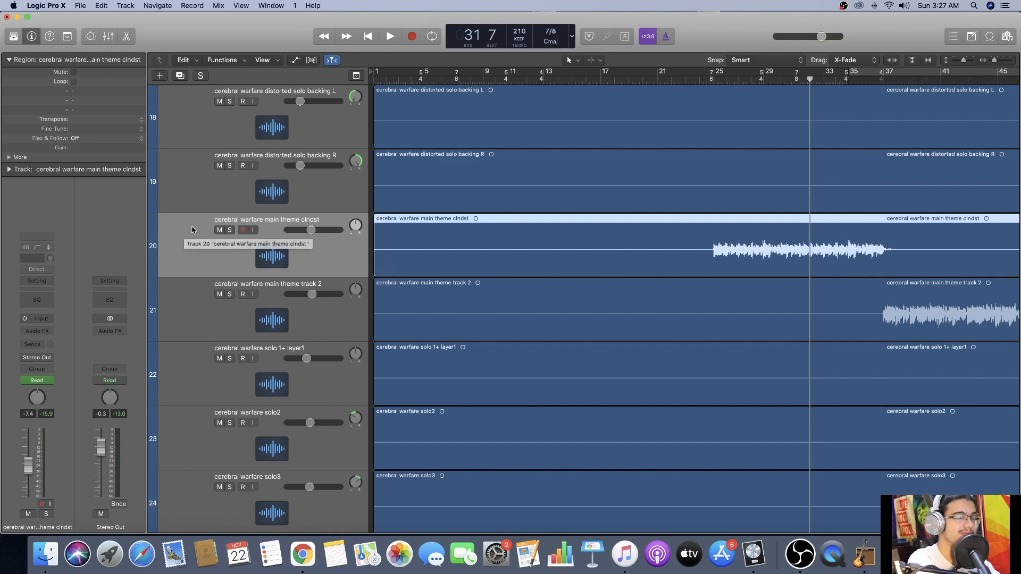
pyautogui.click(712, 81)
pyautogui.press('space')
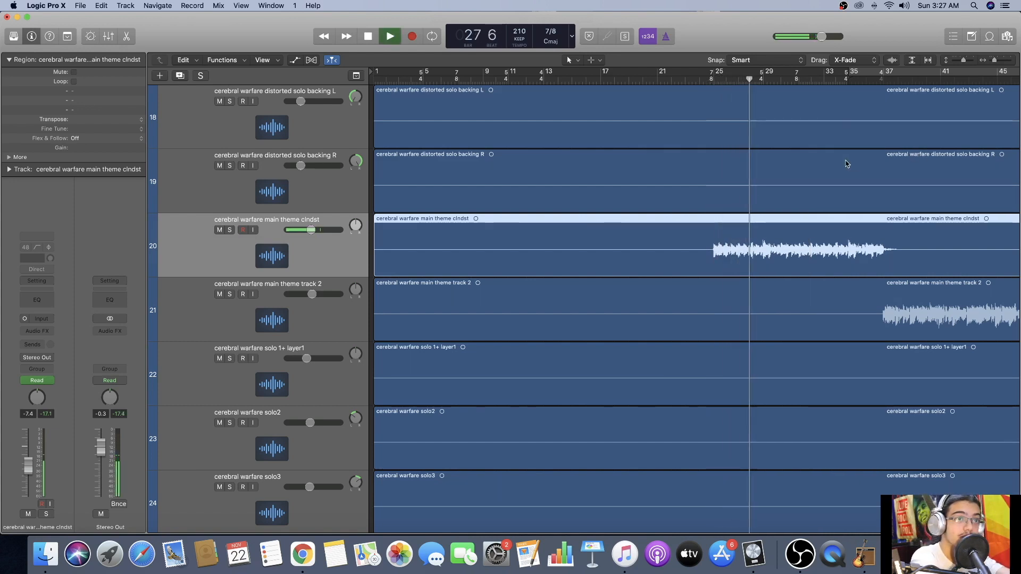
pyautogui.press('space')
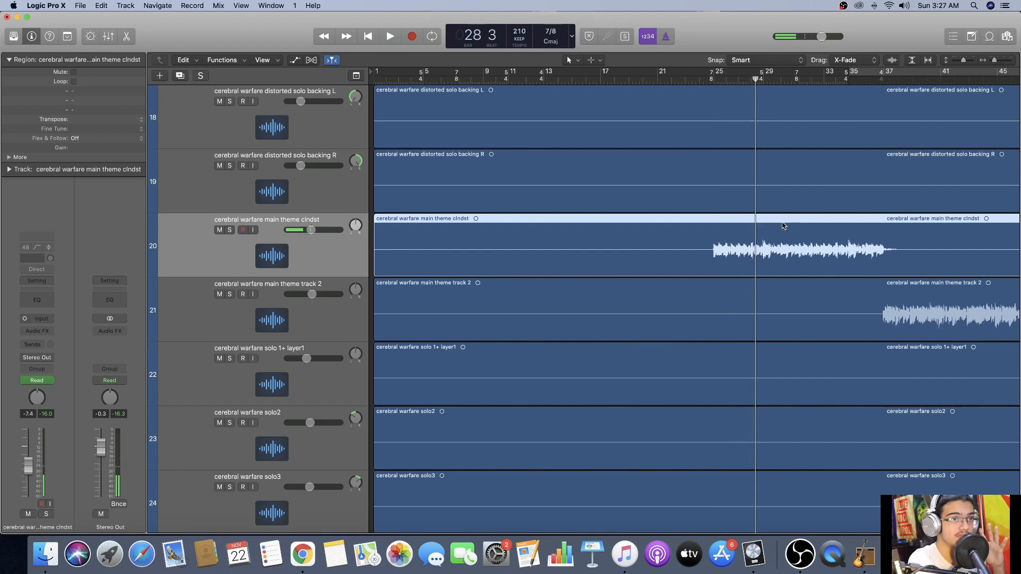
# Continue playback from bar 28, select the cerebral warfare bass track, and stop at about bar 34.
pyautogui.click(751, 80)
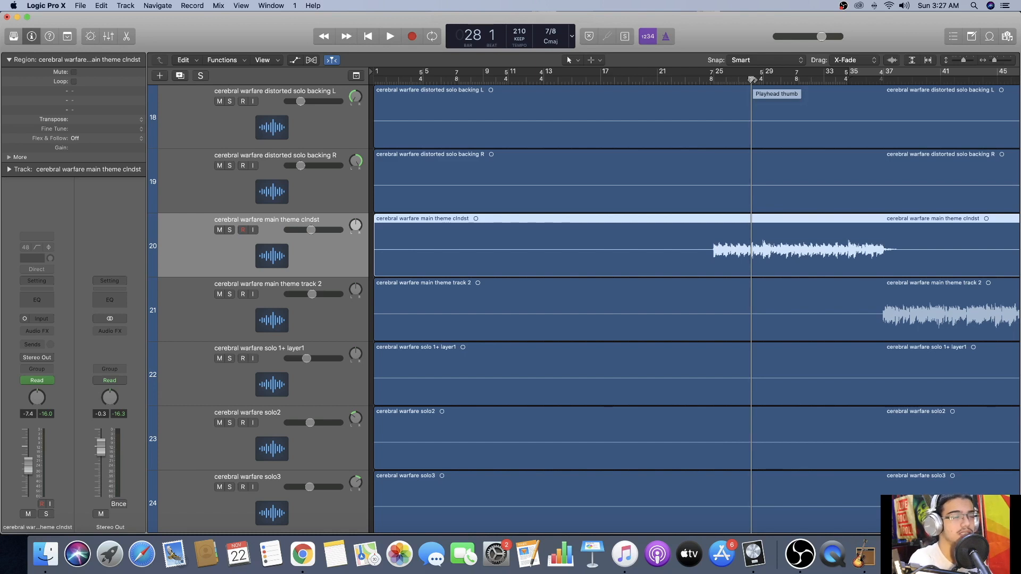
pyautogui.press('space')
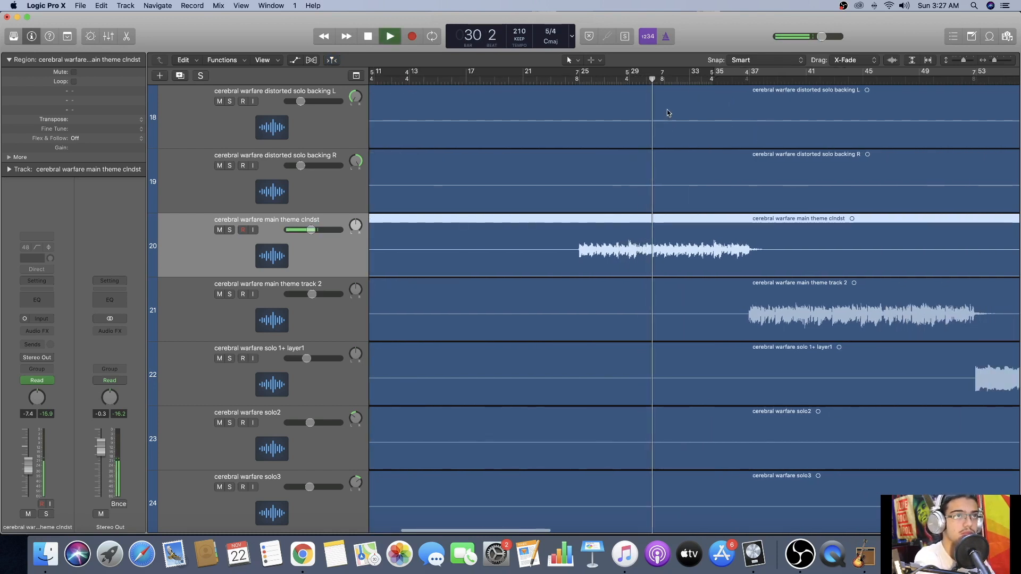
pyautogui.scroll(8, 675, 142)
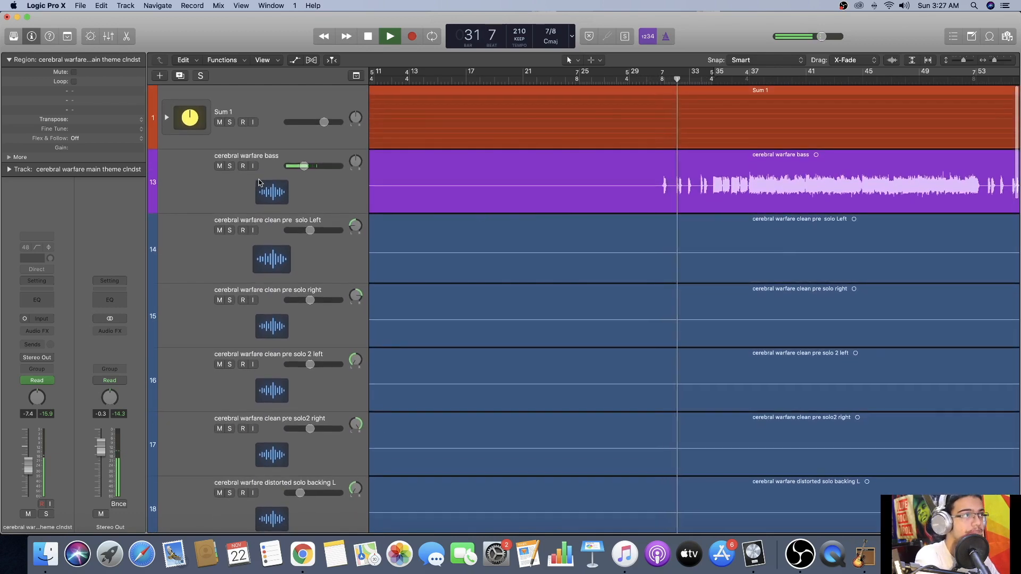
pyautogui.click(237, 180)
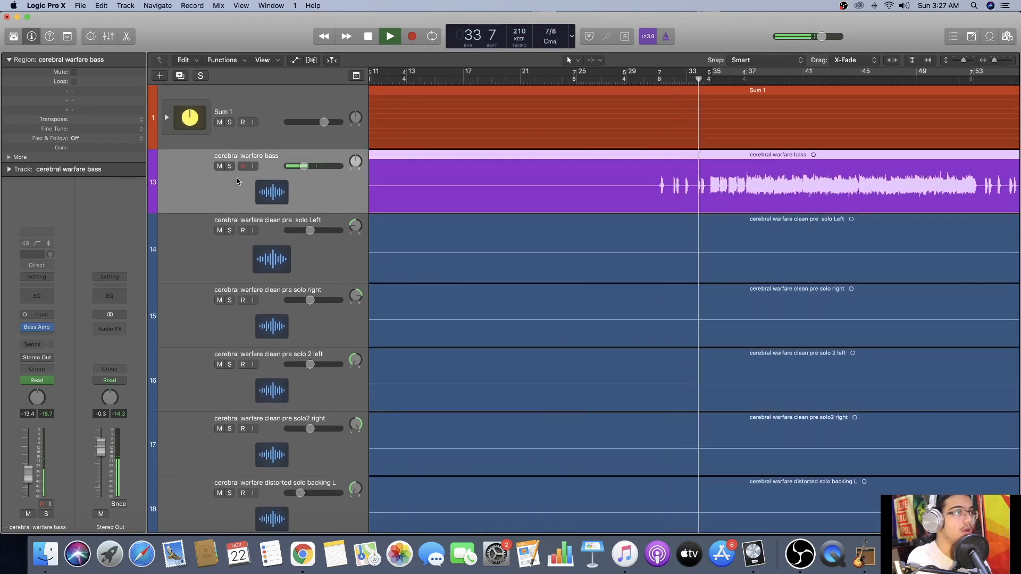
pyautogui.press('space')
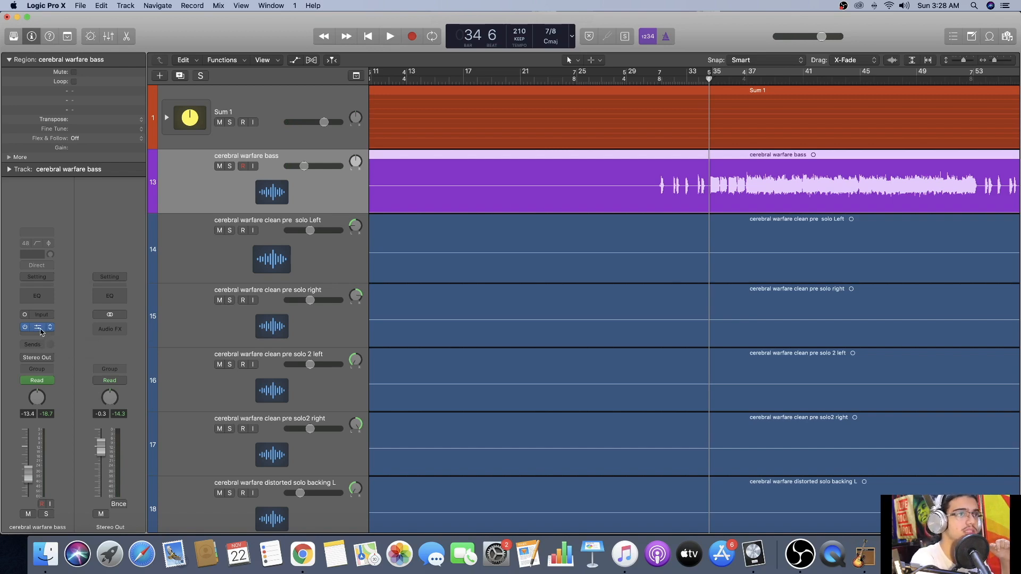
# Open the bass track's Bass Amp Designer to examine its settings and move its window clear of the timeline.
pyautogui.click(39, 332)
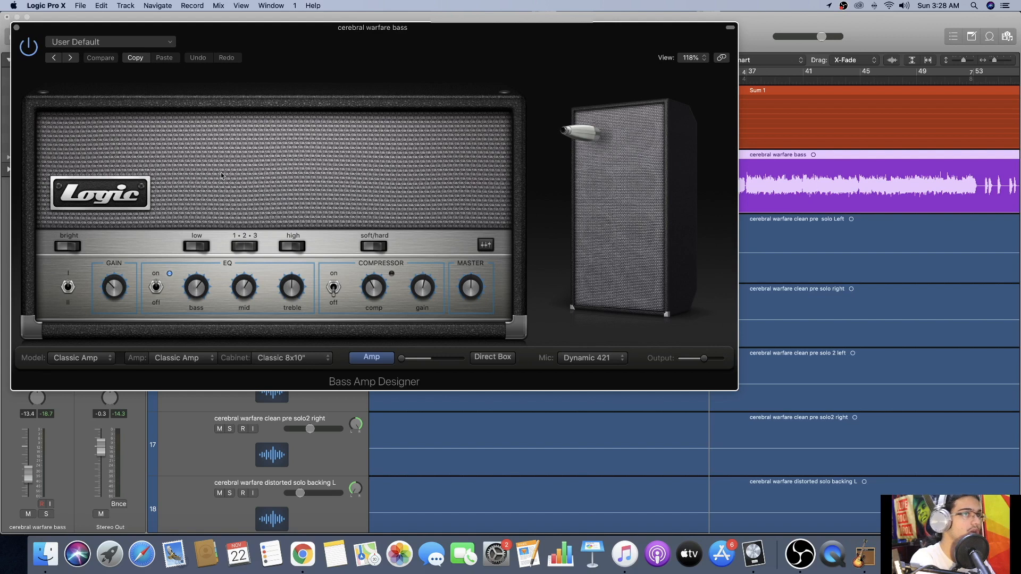
pyautogui.moveTo(620, 294)
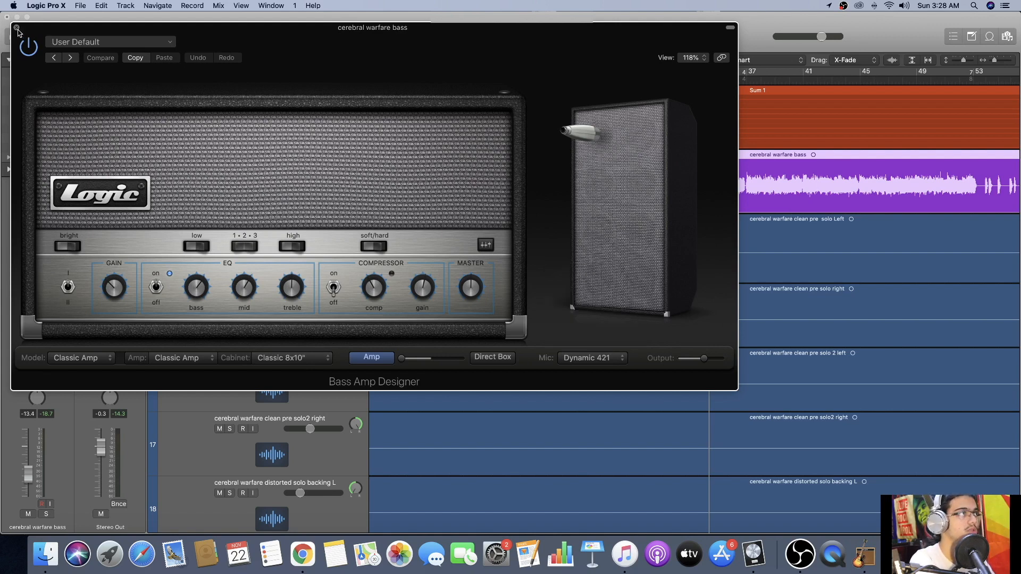
pyautogui.moveTo(533, 36); pyautogui.dragTo(186, 26)
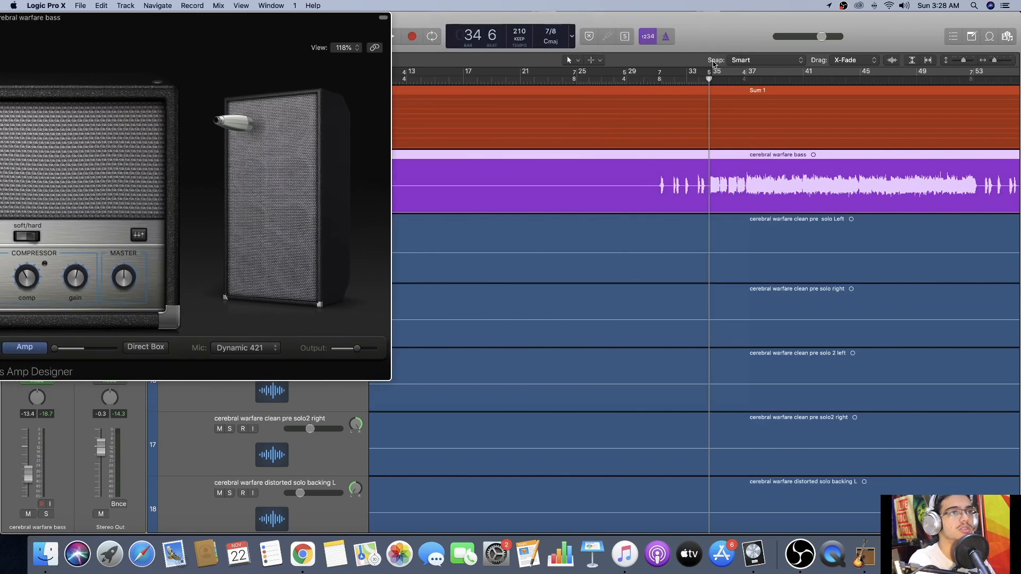
# Solo the bass while playing from about bar 30, toggle Bass Amp Designer's power to compare the sound, and close the plug-in.
pyautogui.click(641, 77)
pyautogui.press('space')
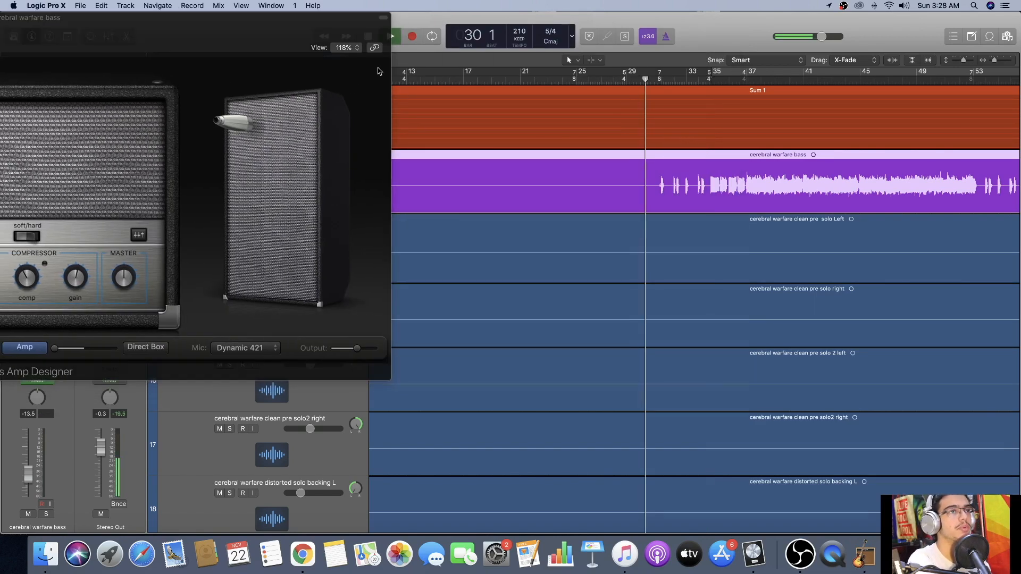
pyautogui.moveTo(5, 32); pyautogui.dragTo(399, 45)
pyautogui.click(229, 166)
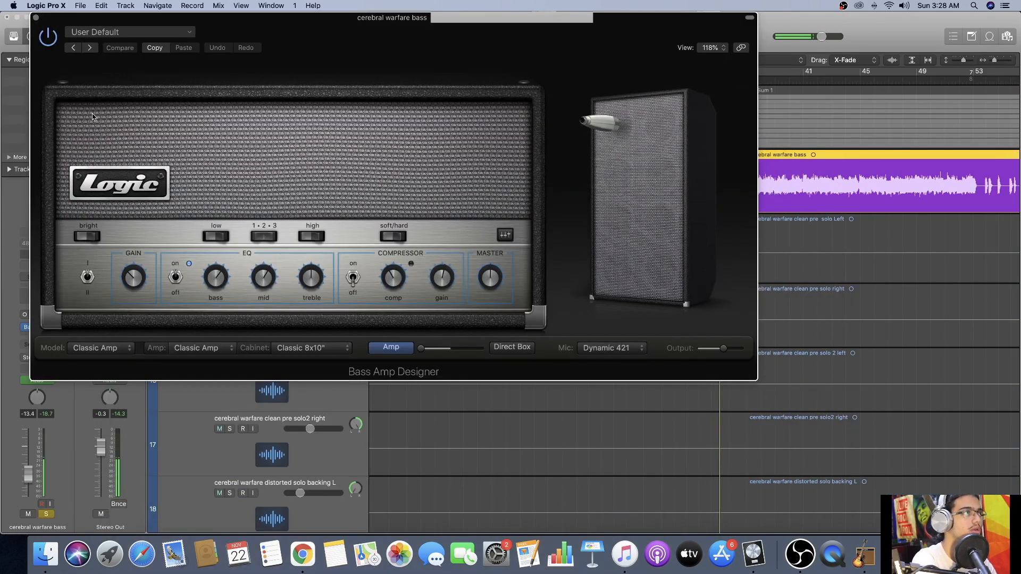
pyautogui.click(49, 38)
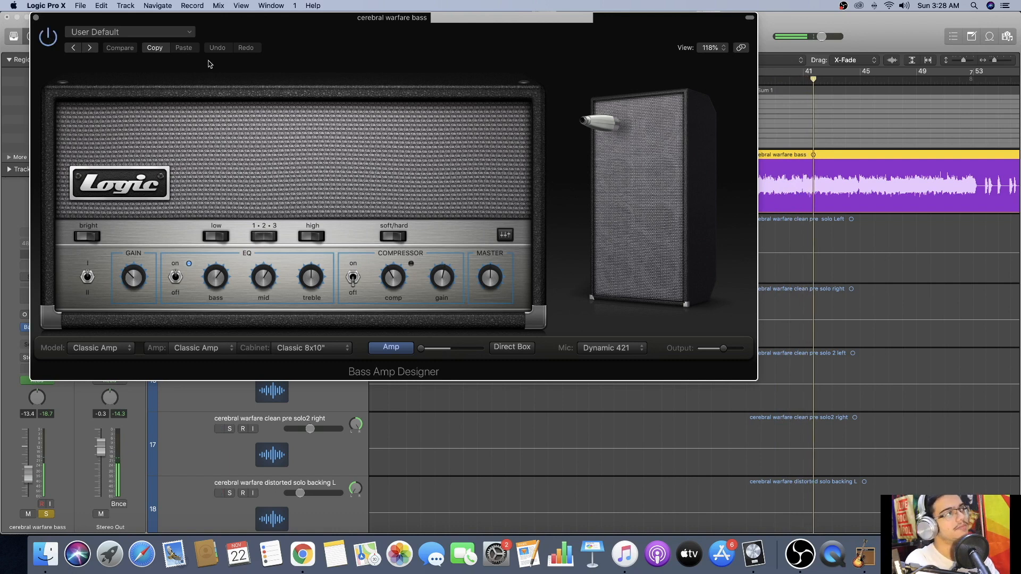
pyautogui.click(36, 18)
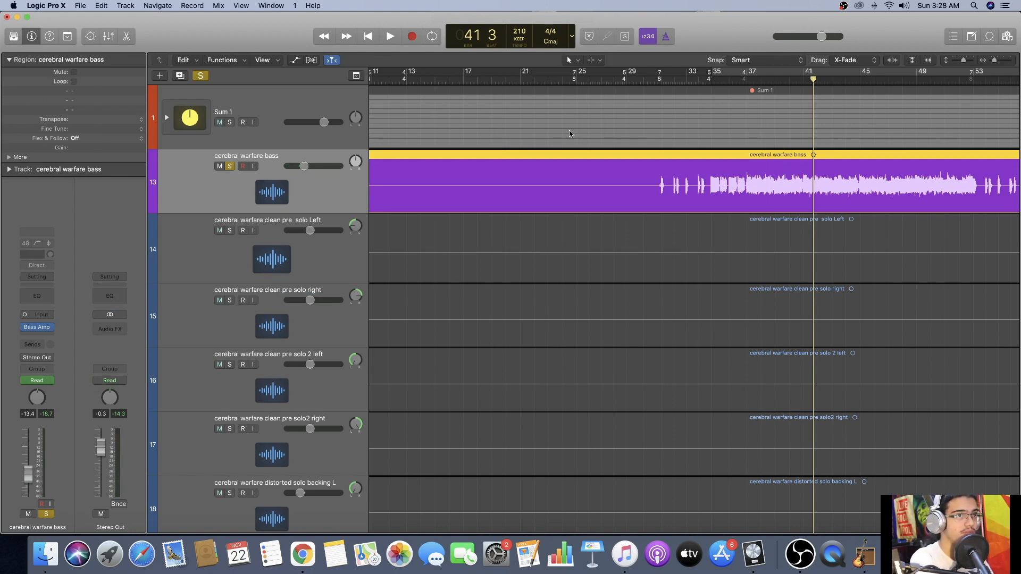
# Return the playhead to bar 31 and turn off the bass track's solo.
pyautogui.click(659, 83)
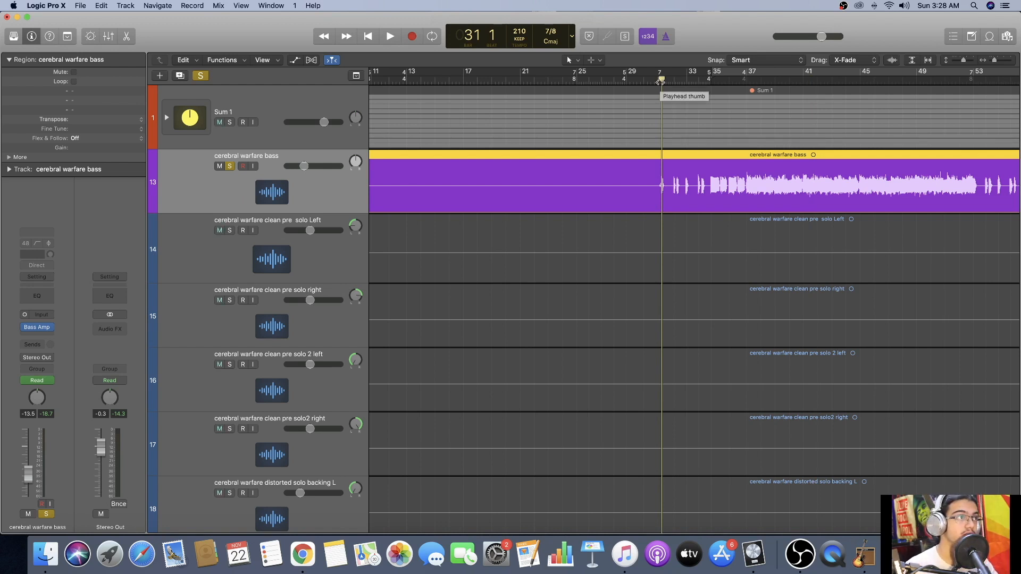
pyautogui.hscroll(-3, 660, 82)
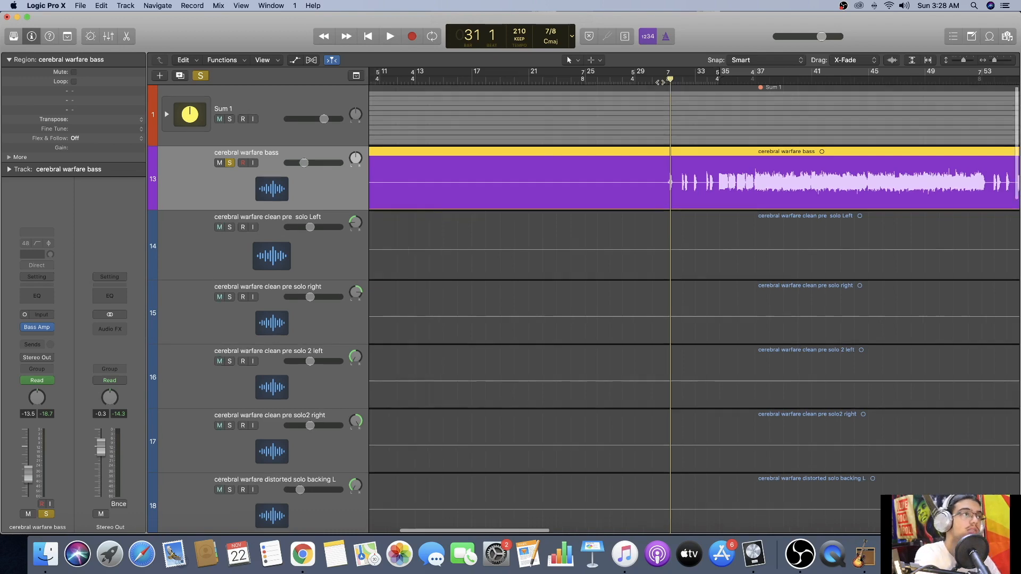
pyautogui.click(200, 76)
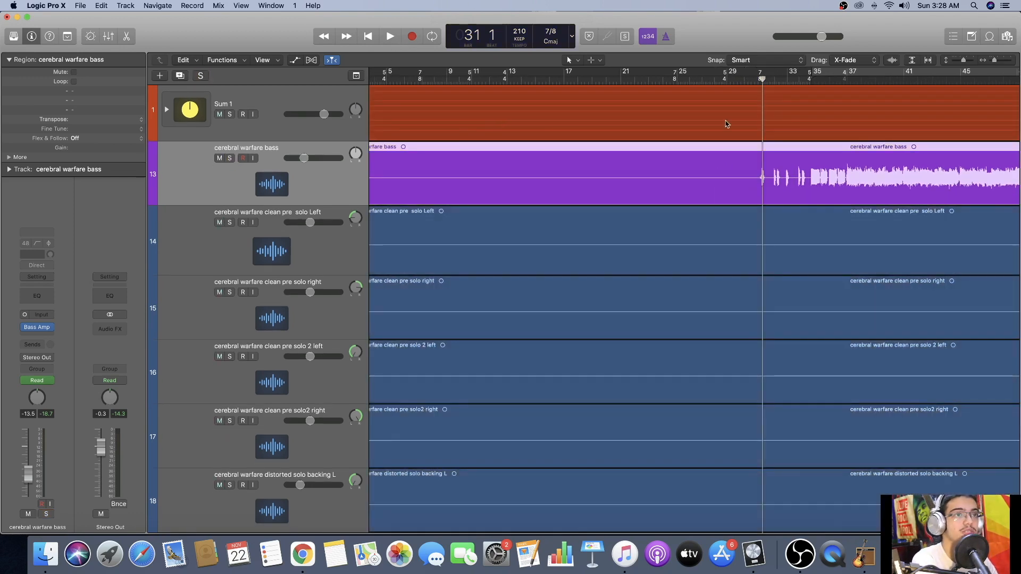
# Play the full mix from bar 30 to about bar 35, following the bass entry and reviewing the tracks below.
pyautogui.click(745, 79)
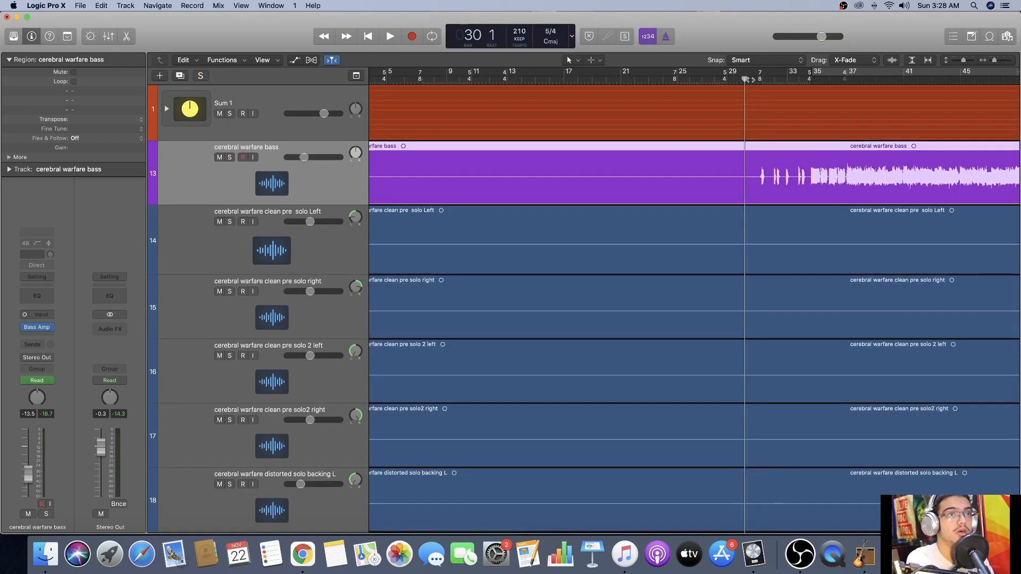
pyautogui.press('space')
pyautogui.hscroll(3, 761, 190)
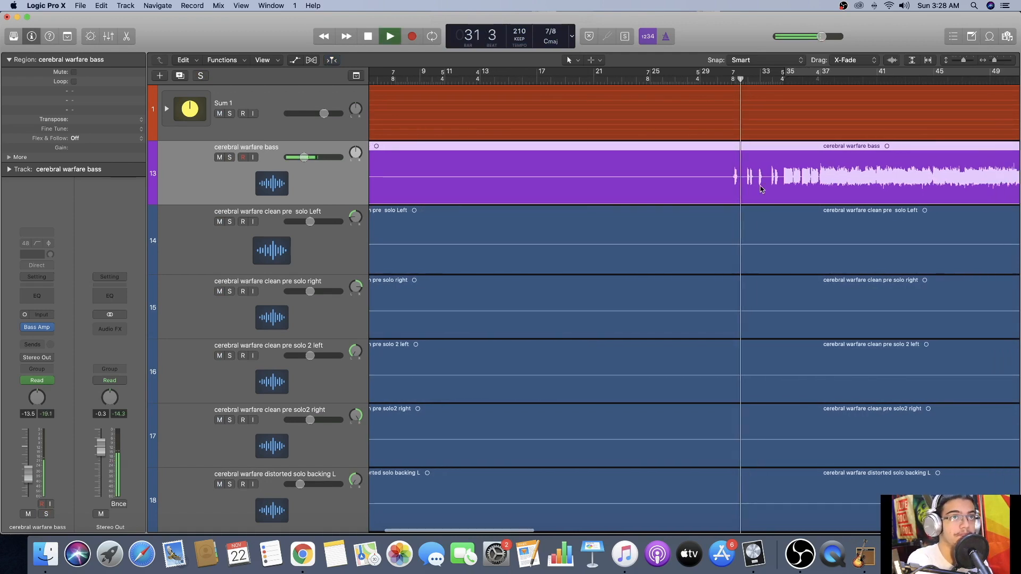
pyautogui.scroll(-2, 760, 190)
pyautogui.hscroll(2, 759, 189)
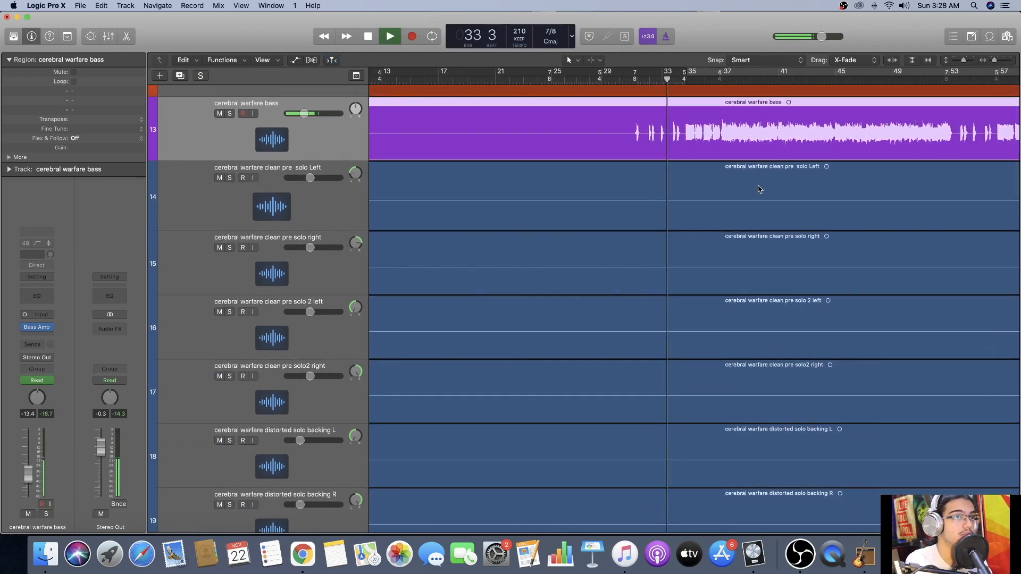
pyautogui.scroll(-1, 758, 189)
pyautogui.hscroll(2, 756, 188)
pyautogui.scroll(2, 749, 186)
pyautogui.hscroll(3, 749, 186)
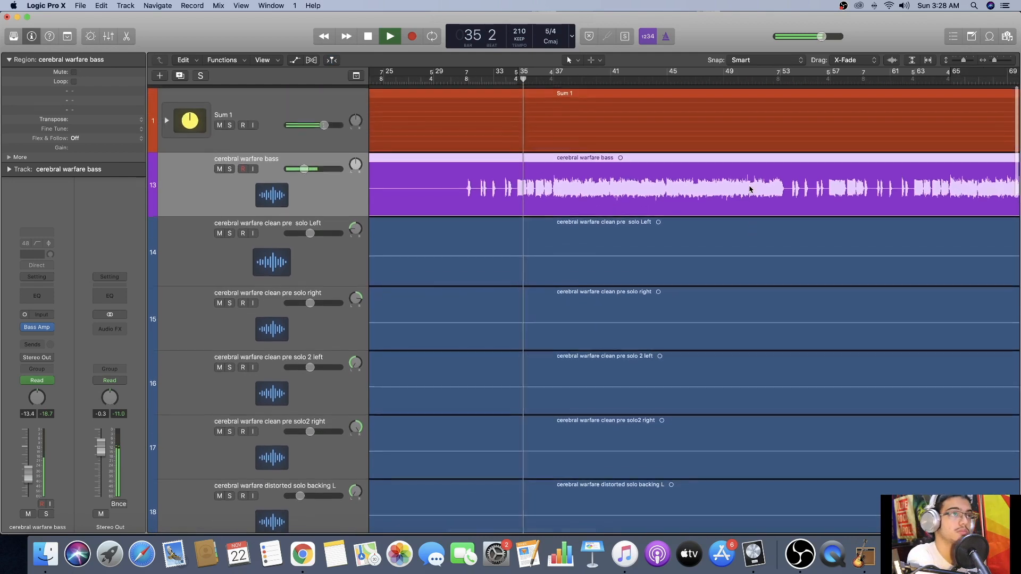
# Expand the Sum 1 drum stack, stop playback at about bar 37, and open the stack's Compressor.
pyautogui.click(167, 117)
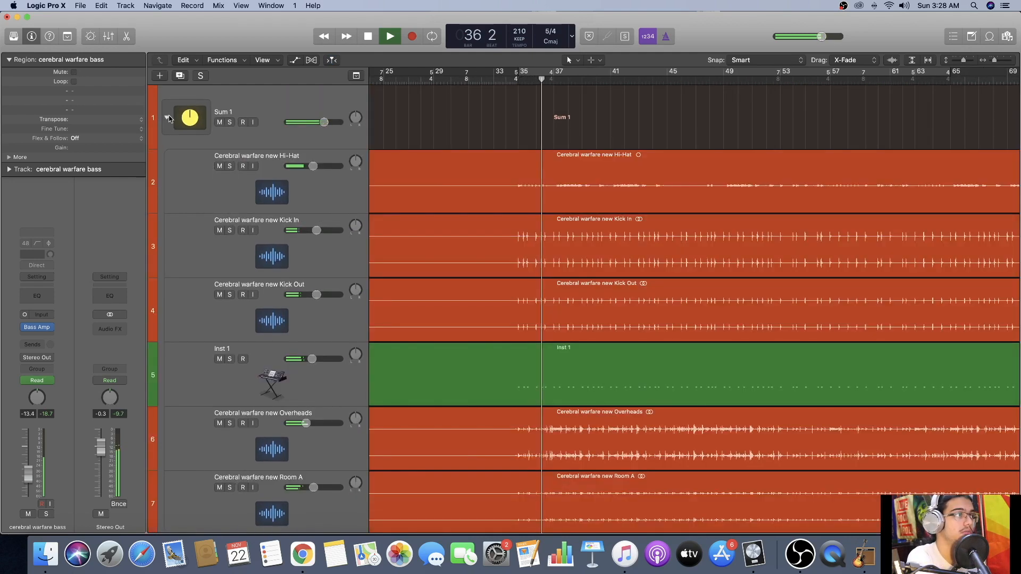
pyautogui.click(266, 101)
pyautogui.press('space')
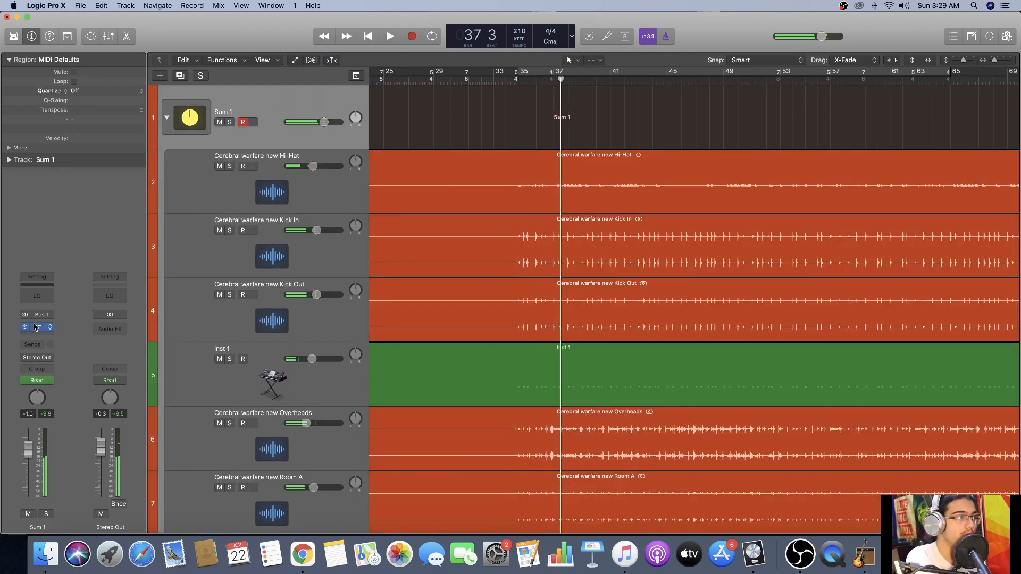
pyautogui.click(89, 167)
pyautogui.moveTo(347, 38); pyautogui.dragTo(605, 129)
# Solo Sum 1 during playback, switch its Compressor off and back on to compare the drums, and close the plug-in.
pyautogui.click(229, 123)
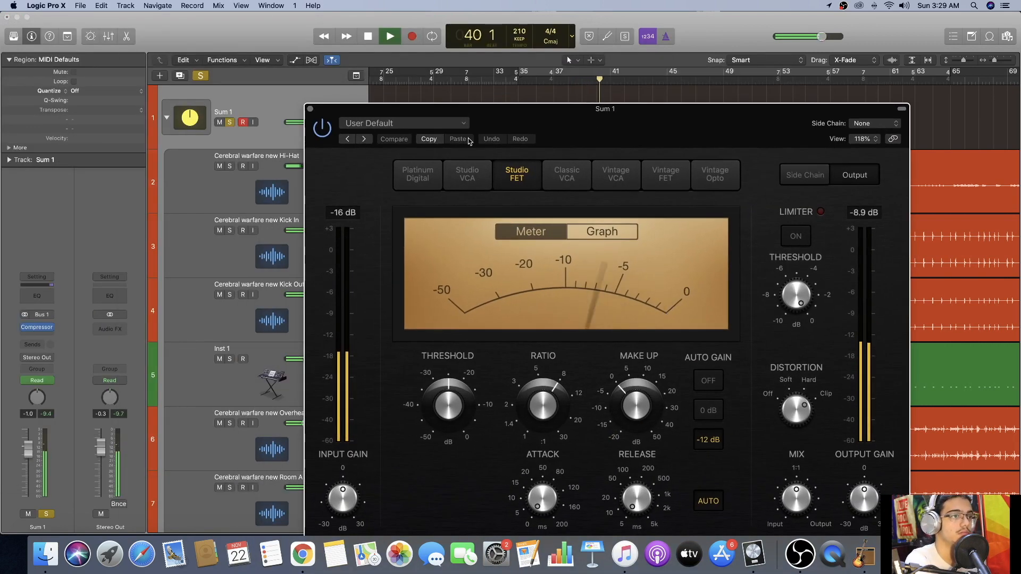
pyautogui.moveTo(527, 122); pyautogui.dragTo(483, 62)
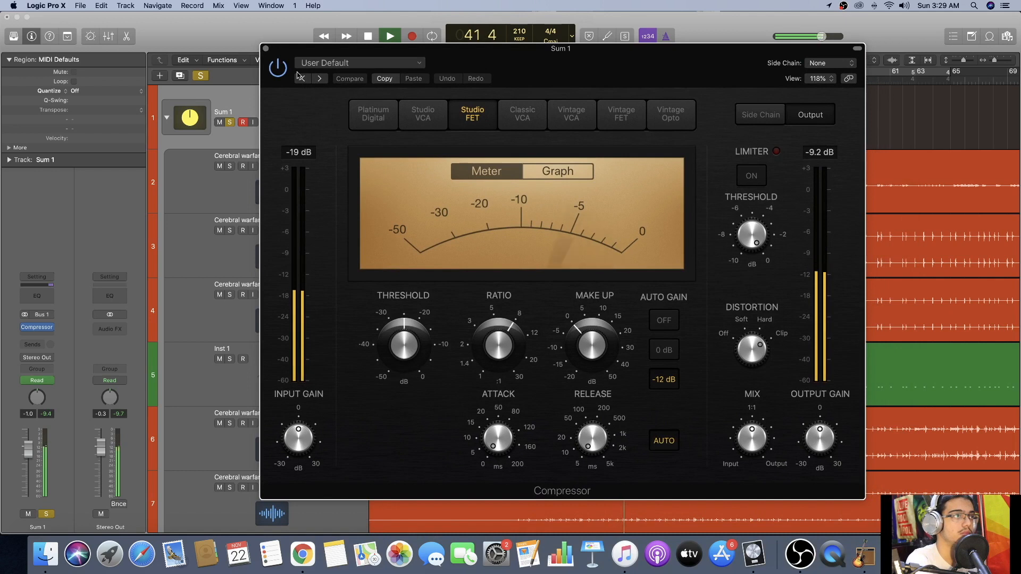
pyautogui.click(278, 68)
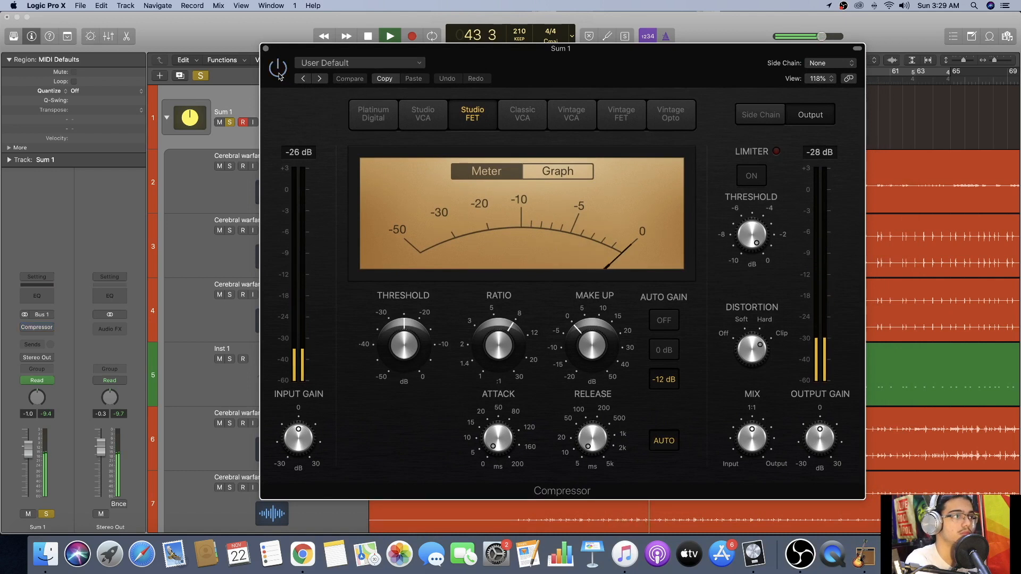
pyautogui.click(279, 73)
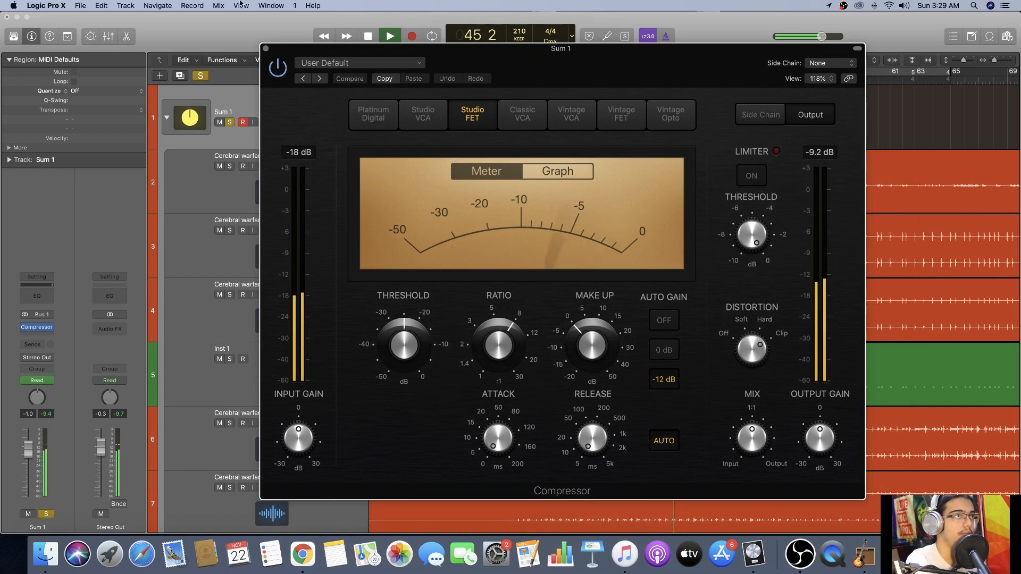
pyautogui.click(266, 48)
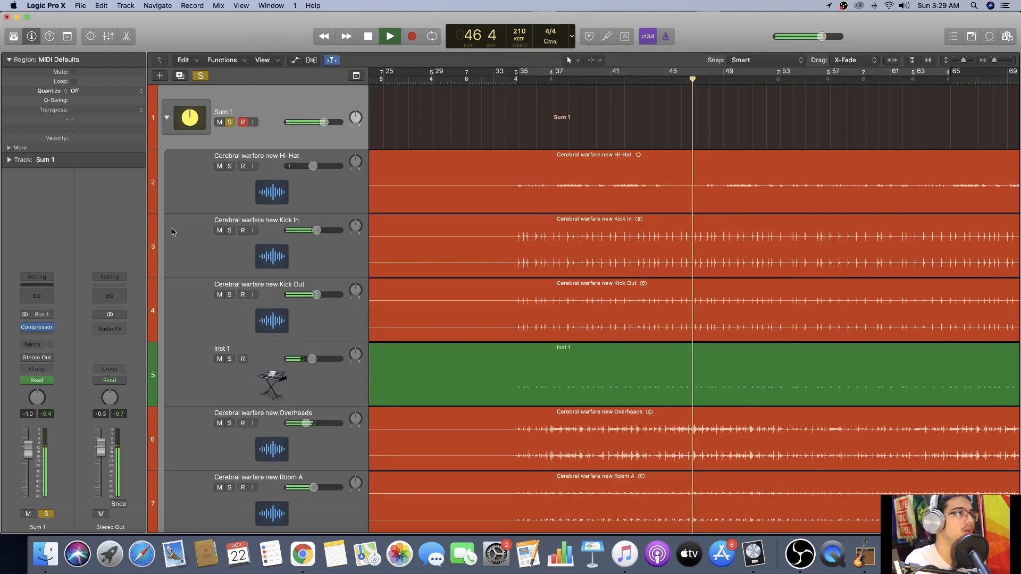
# Go through the Hi-Hat, Kick In and Kick Out tracks to inspect their channel strips, stopping playback at bar 49.
pyautogui.click(212, 187)
pyautogui.click(195, 261)
pyautogui.scroll(-3, 195, 261)
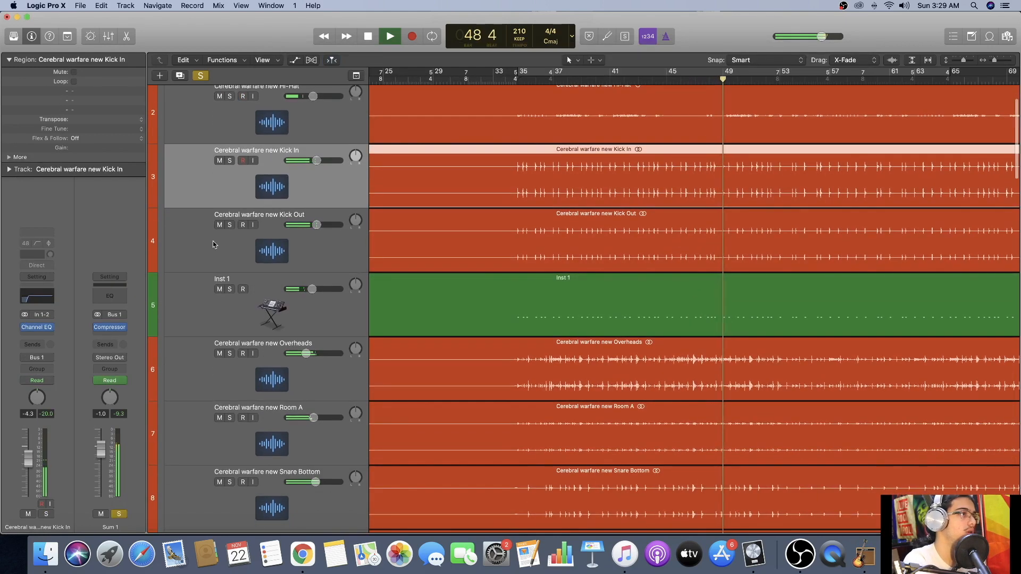
pyautogui.press('space')
pyautogui.click(192, 245)
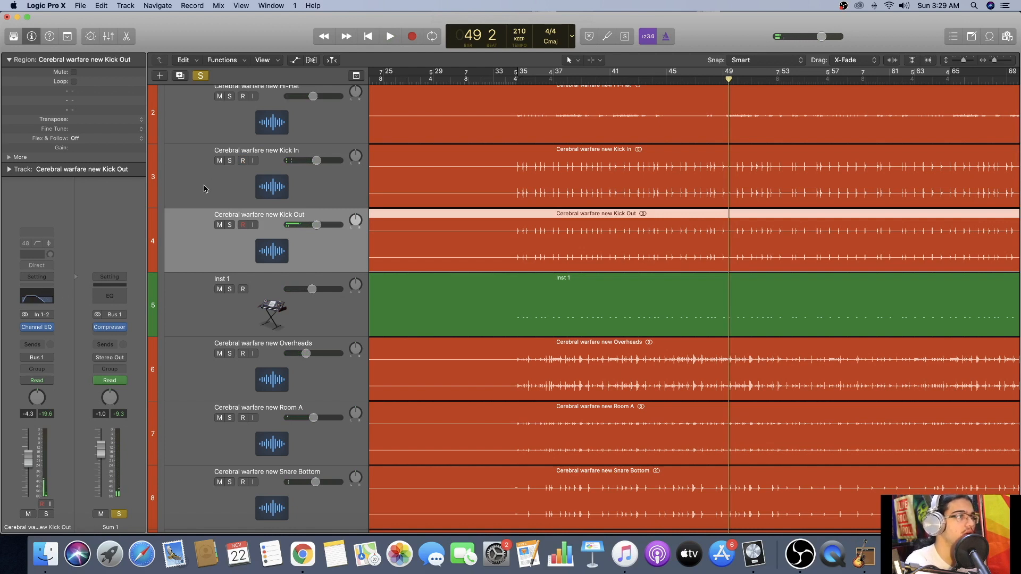
pyautogui.click(197, 181)
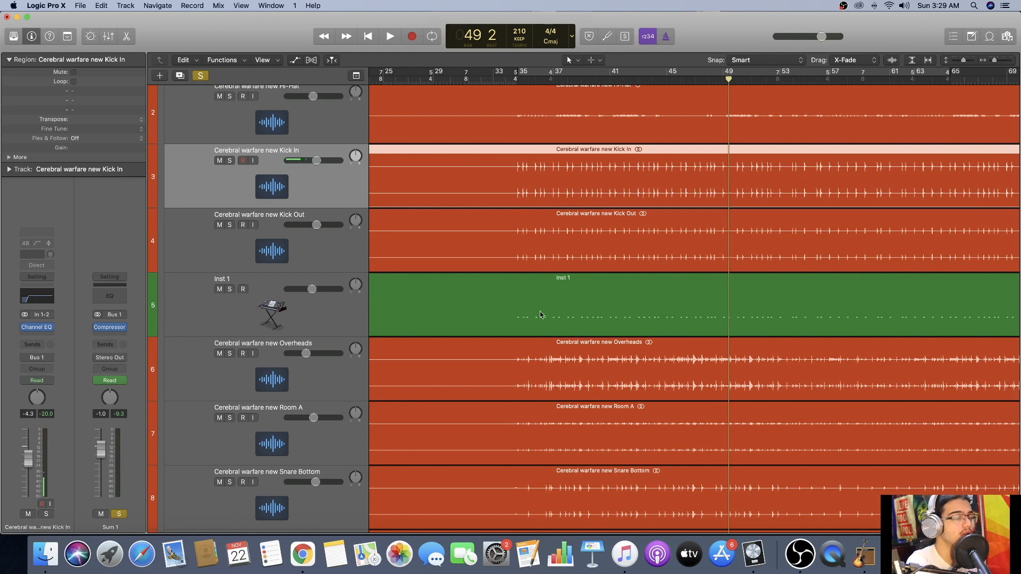
# Open the Inst 1 region in an enlarged Piano Roll to examine its notes, and close the editor.
pyautogui.doubleClick(567, 303)
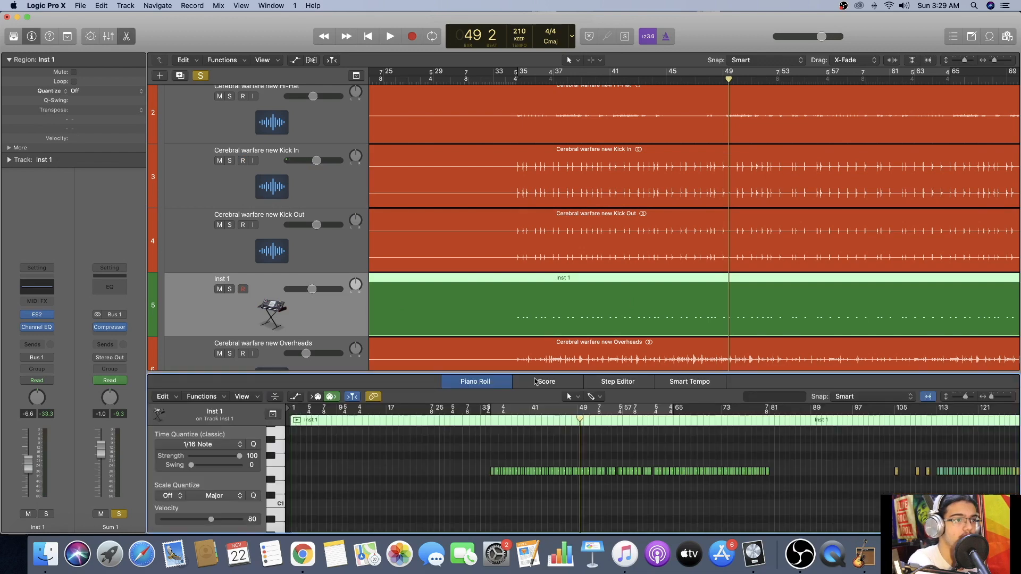
pyautogui.moveTo(536, 372); pyautogui.dragTo(536, 189)
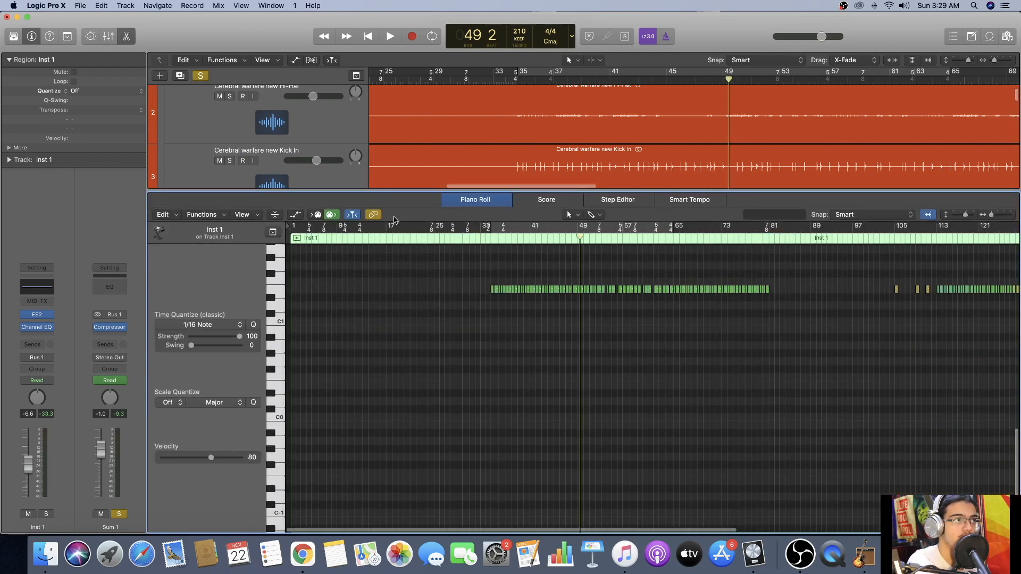
pyautogui.press('e')
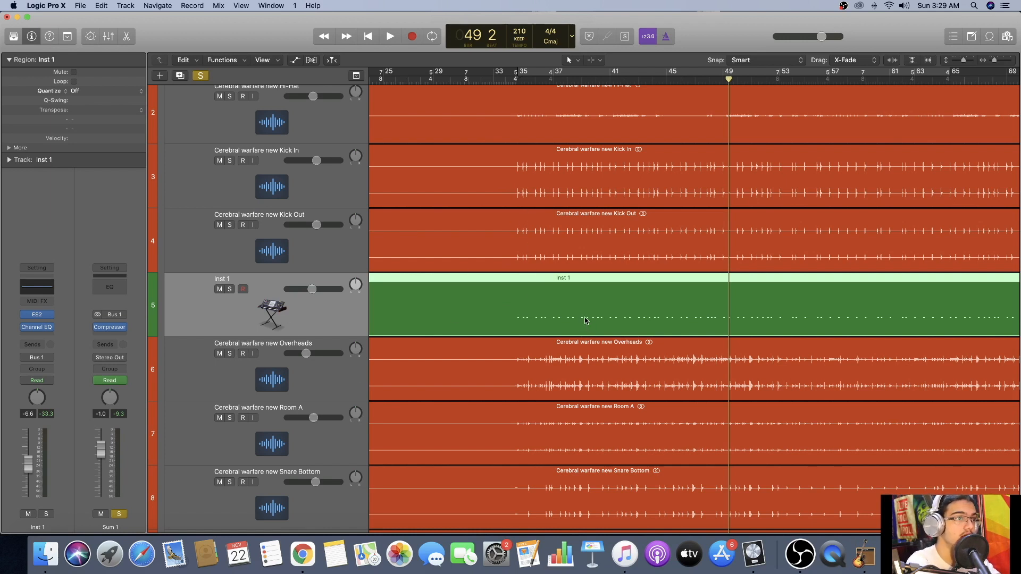
# Go through the Kick In, Kick Out and Inst 1 tracks to compare their channel strips.
pyautogui.hscroll(1, 347, 326)
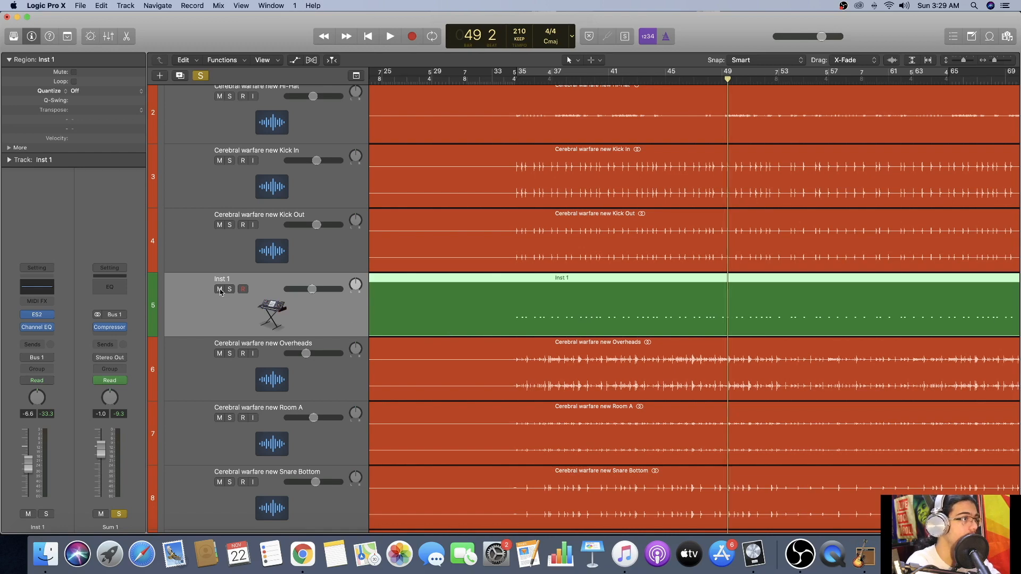
pyautogui.scroll(1, 235, 236)
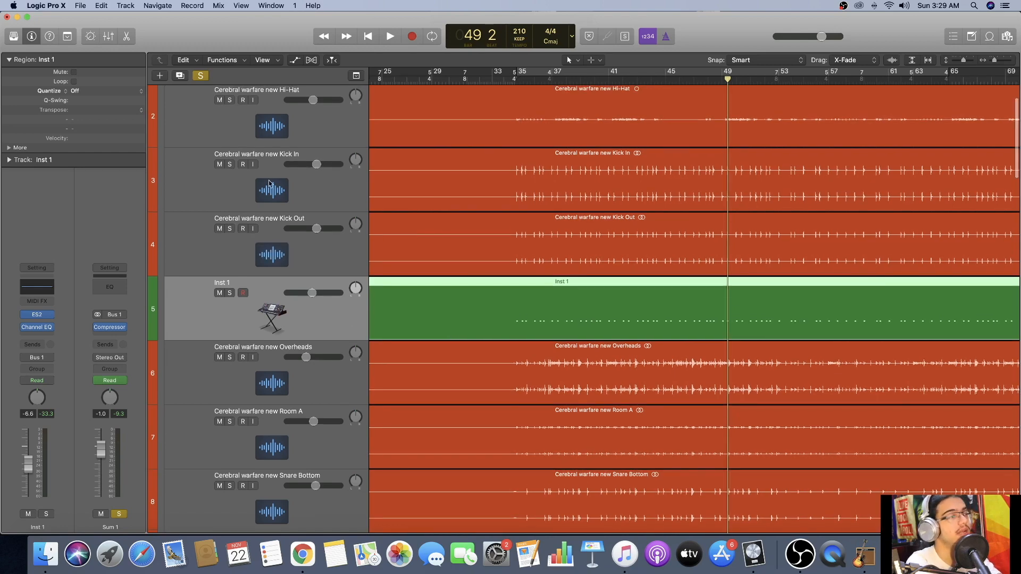
pyautogui.hscroll(-1, 234, 213)
pyautogui.click(233, 195)
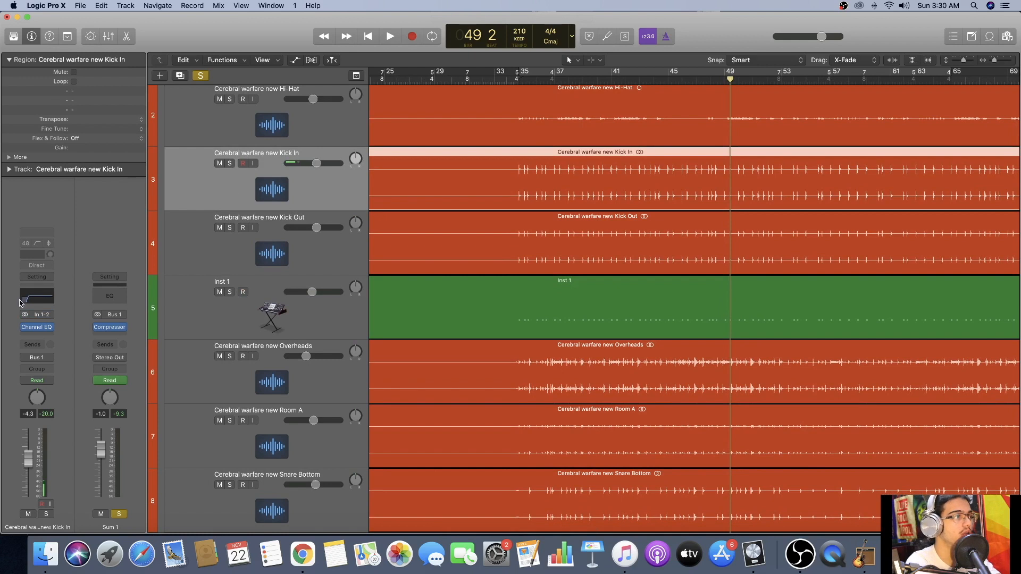
pyautogui.click(211, 264)
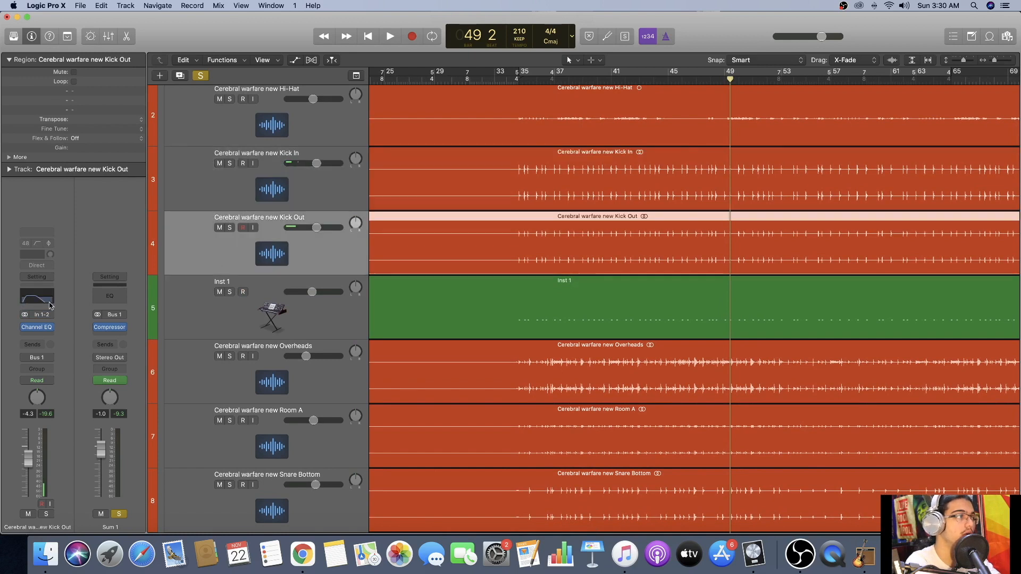
pyautogui.click(209, 311)
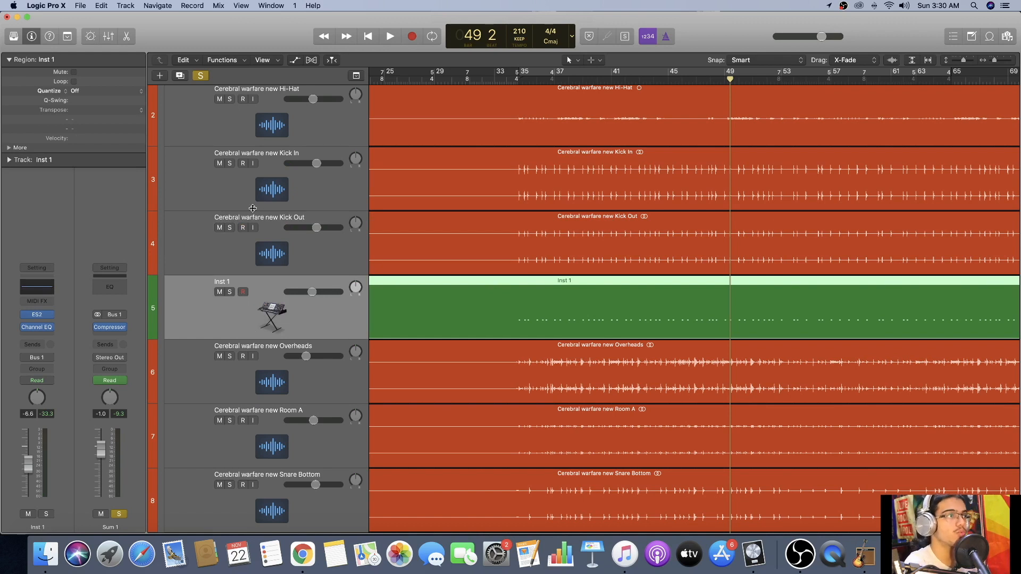
# Select the Kick In, Kick Out and Inst 1 tracks, solo them together, and play them from bar 49.
pyautogui.keyDown('shift'); pyautogui.click(234, 175); pyautogui.keyUp('shift')
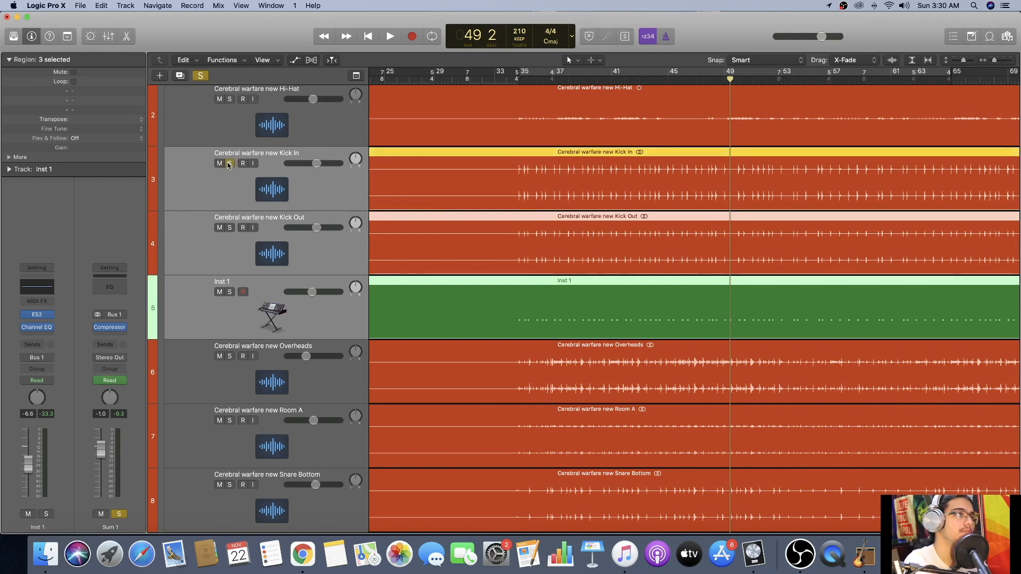
pyautogui.scroll(4, 228, 163)
pyautogui.click(229, 124)
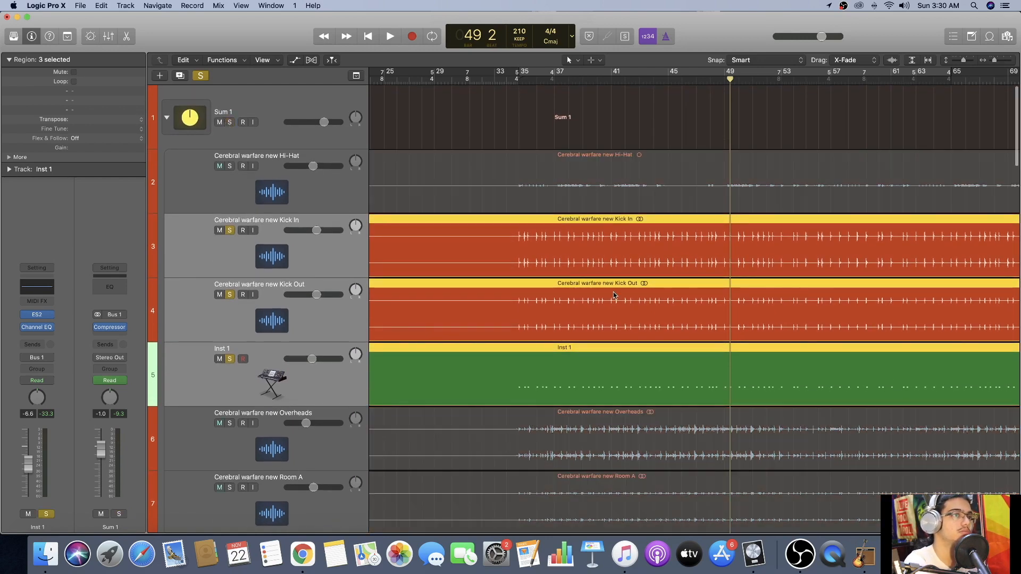
pyautogui.press('space')
pyautogui.scroll(-1, 266, 340)
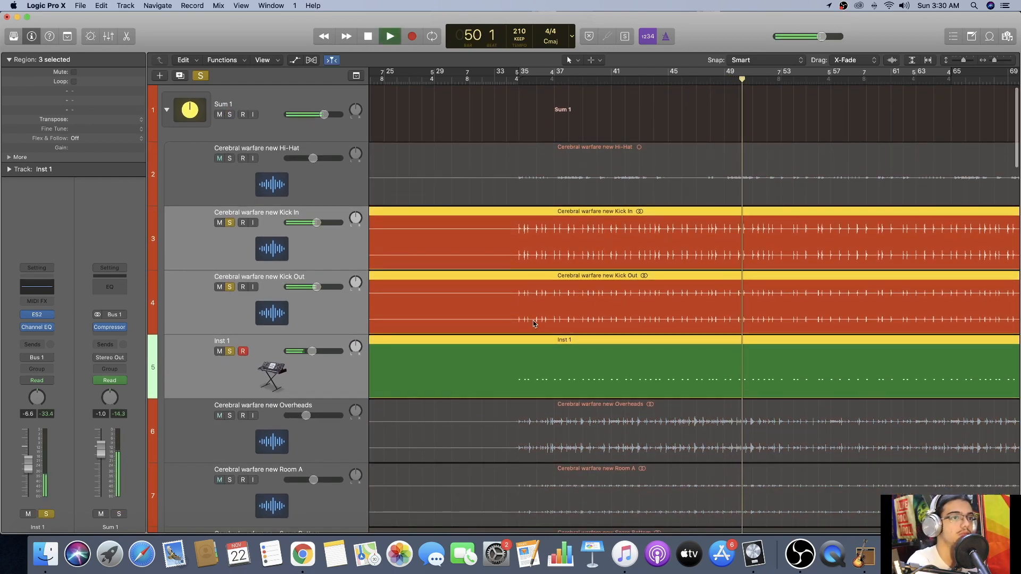
# Switch the Inst 1 solo off and back on during playback to compare the kick sound, clear all solos, and stop at bar 65.
pyautogui.click(231, 360)
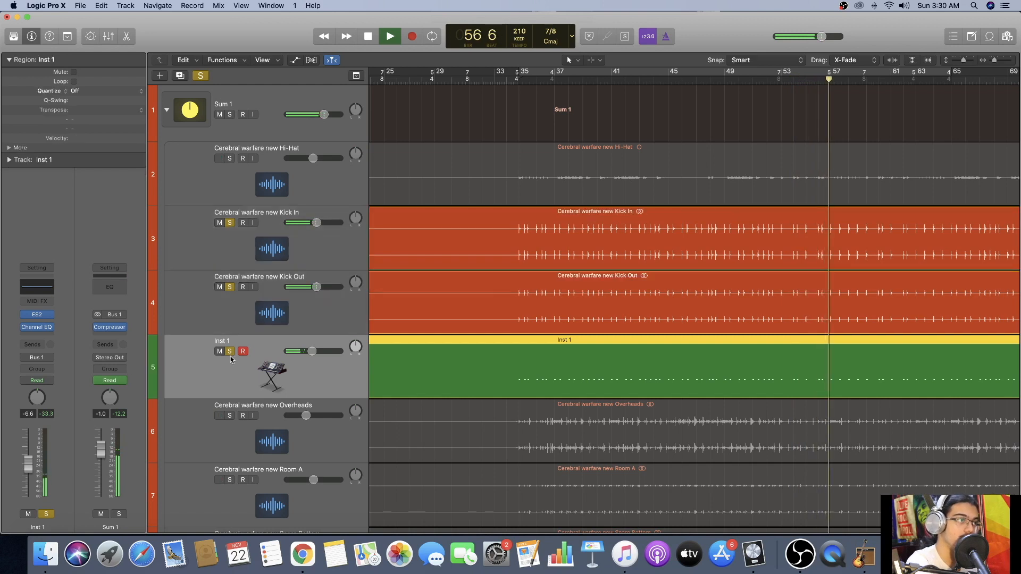
pyautogui.click(231, 353)
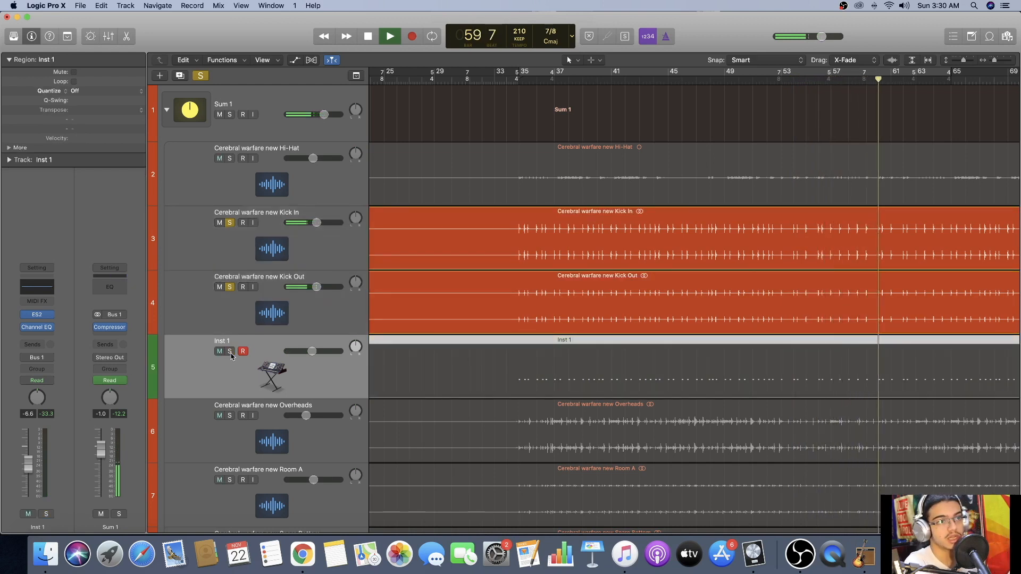
pyautogui.click(231, 352)
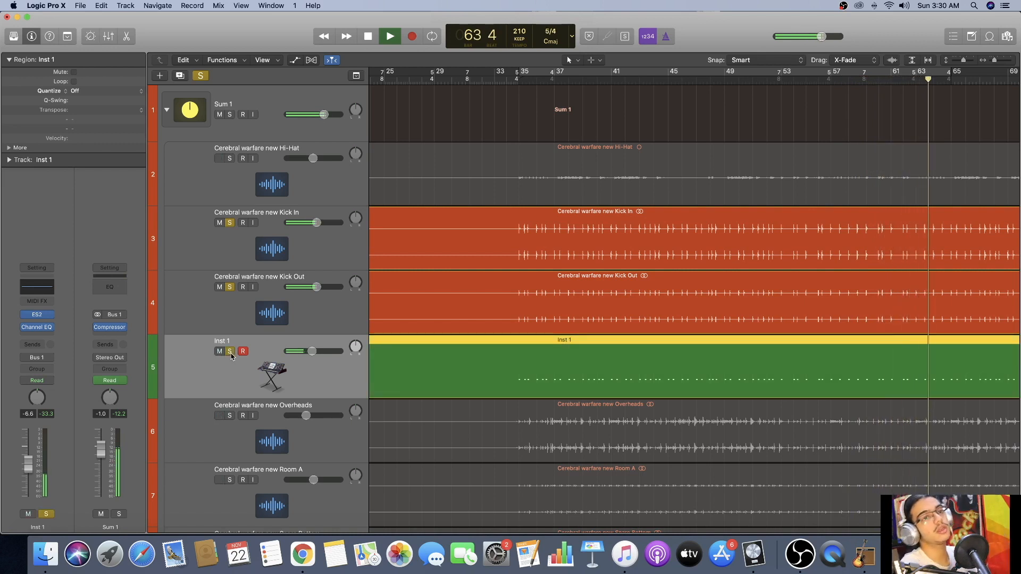
pyautogui.press('s')
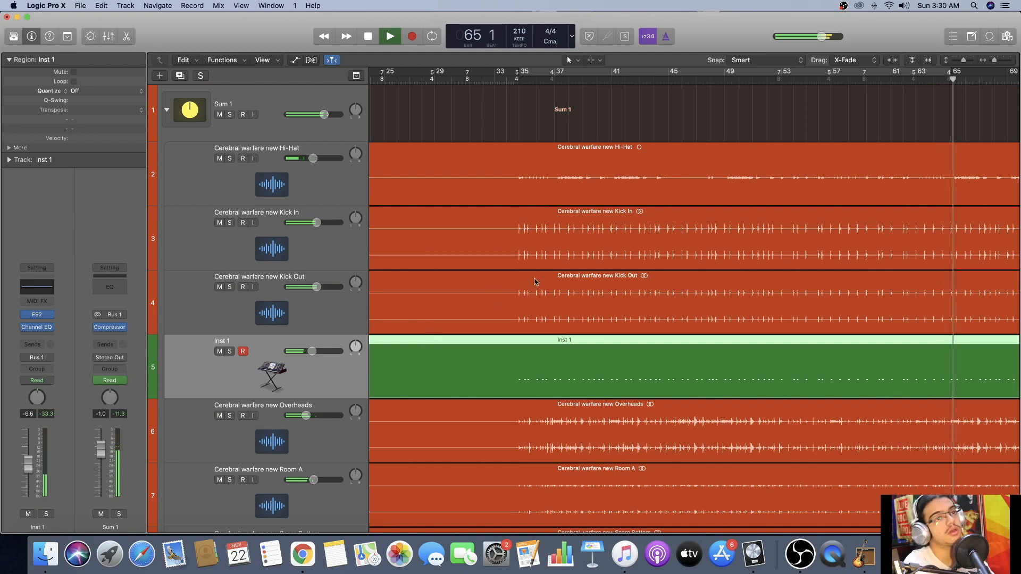
pyautogui.press('space')
# Go through the remaining drum tracks from Overheads down to Tom Mid to inspect their channel strips.
pyautogui.scroll(-6, 535, 281)
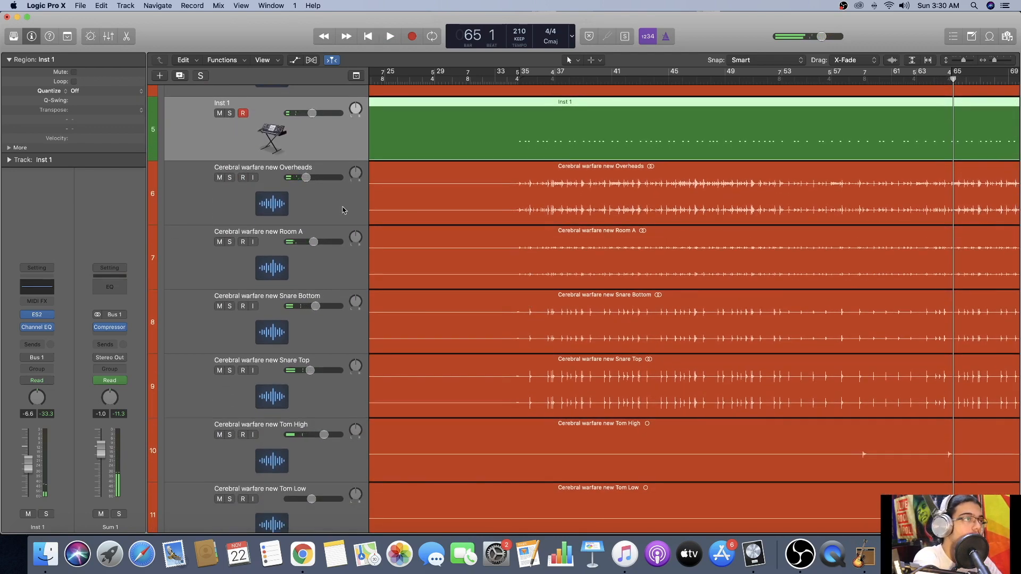
pyautogui.click(342, 211)
pyautogui.click(319, 267)
pyautogui.scroll(-2, 319, 267)
pyautogui.click(319, 267)
pyautogui.scroll(-2, 318, 267)
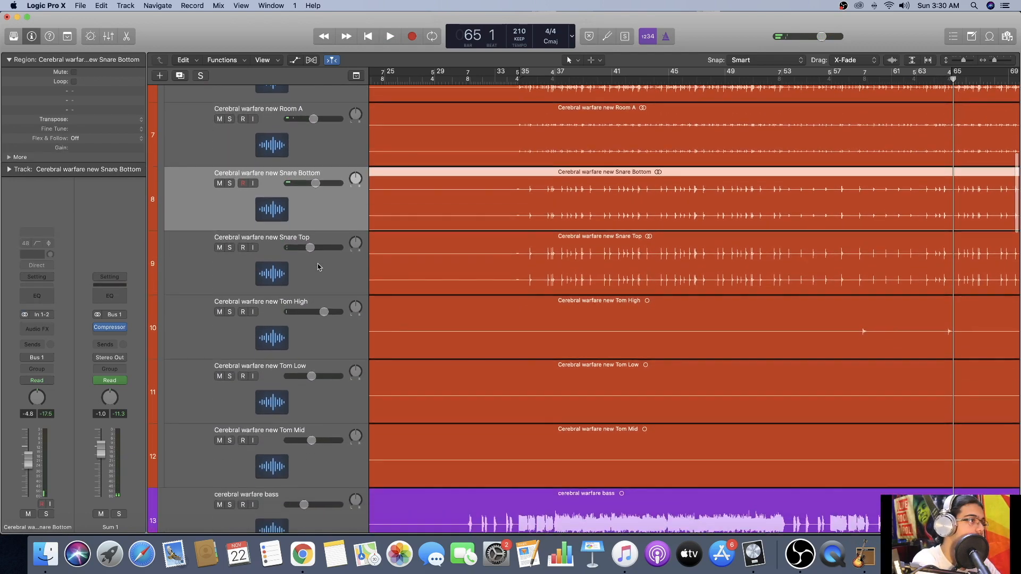
pyautogui.click(318, 267)
pyautogui.scroll(-2, 318, 267)
pyautogui.click(317, 267)
pyautogui.scroll(-2, 318, 267)
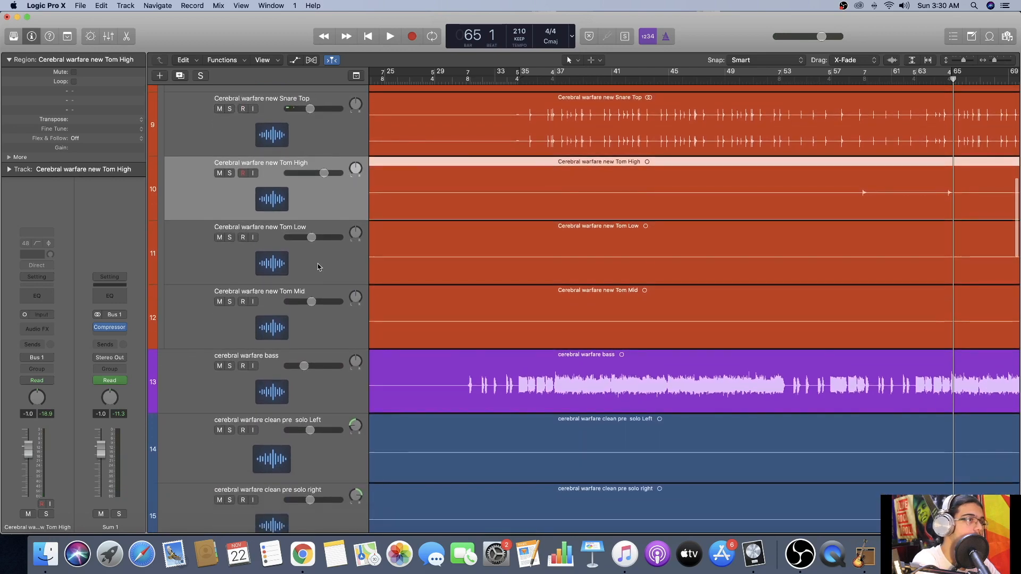
pyautogui.click(318, 267)
pyautogui.scroll(-2, 317, 266)
pyautogui.click(331, 184)
# Audition the main theme clndst track solo from bar 35, add main theme track 2 to the solo, then clear the solos and stop playback.
pyautogui.scroll(-1, 368, 261)
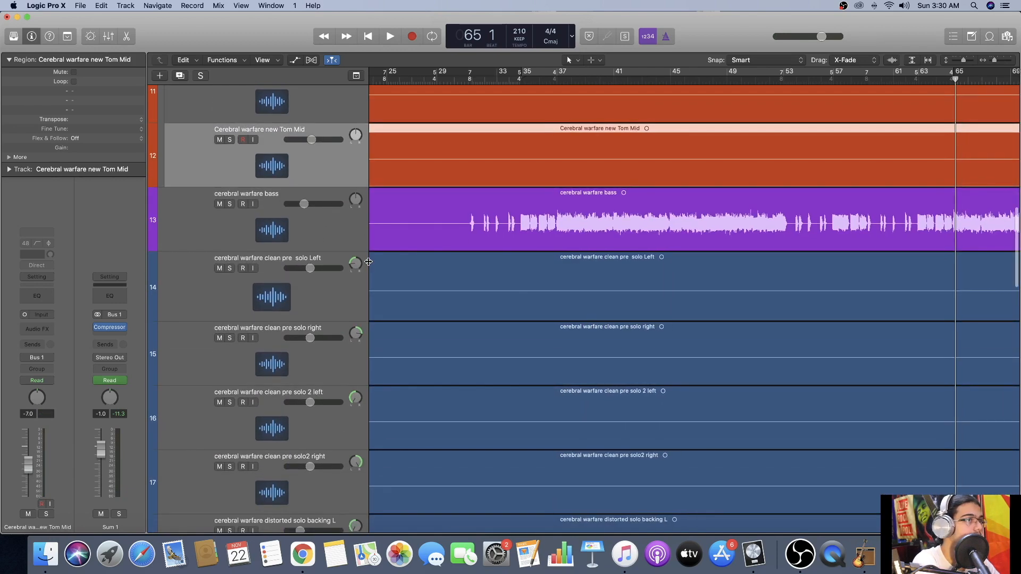
pyautogui.hscroll(8, 411, 237)
pyautogui.scroll(-5, 484, 307)
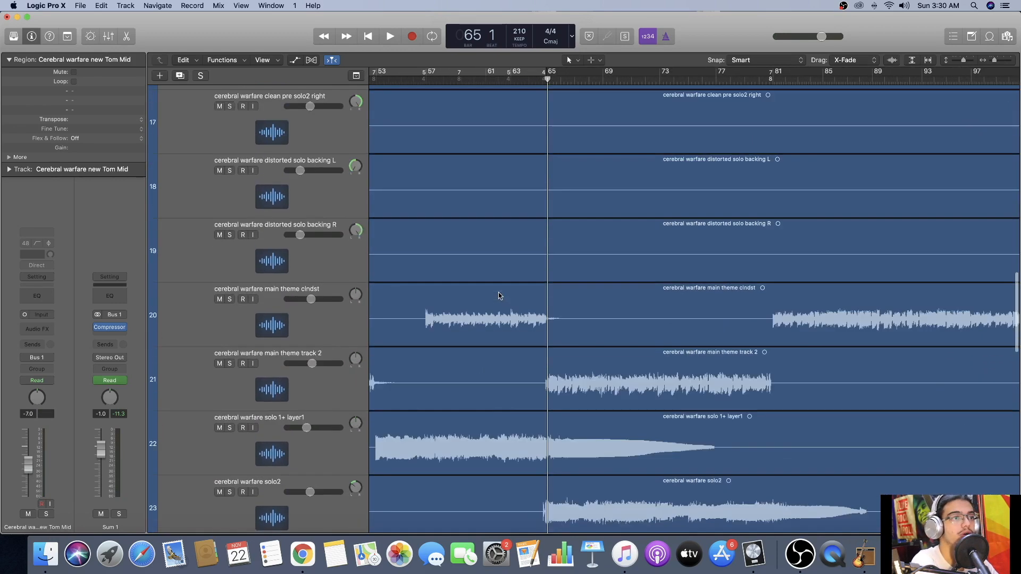
pyautogui.hscroll(-8, 499, 295)
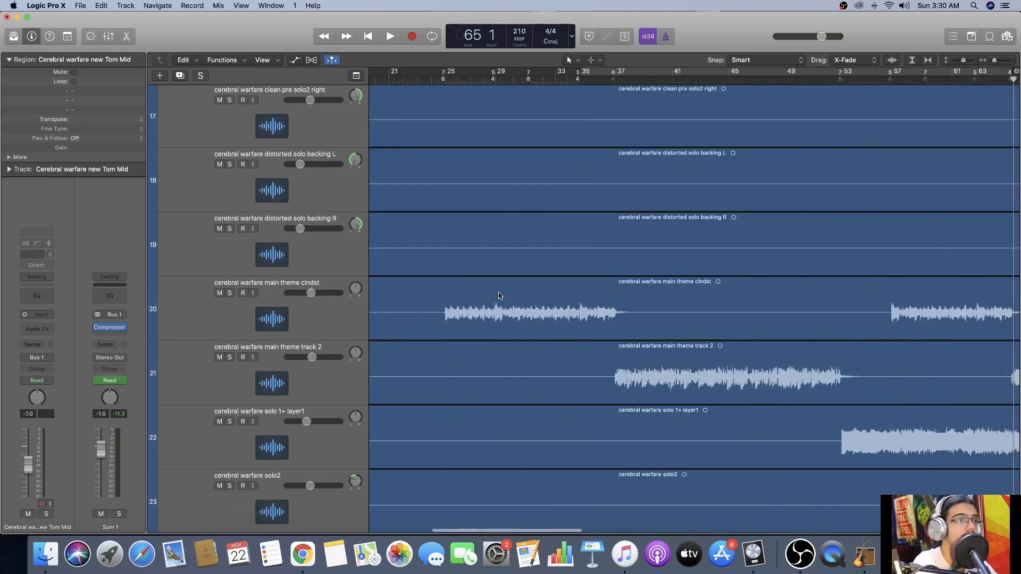
pyautogui.scroll(-3, 490, 297)
pyautogui.hscroll(4, 489, 297)
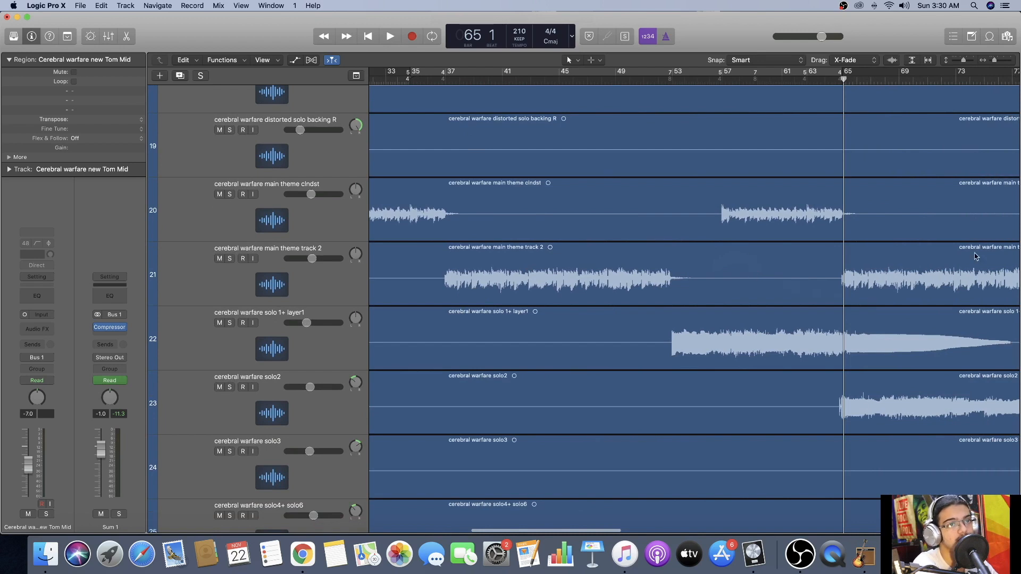
pyautogui.click(229, 194)
pyautogui.click(419, 79)
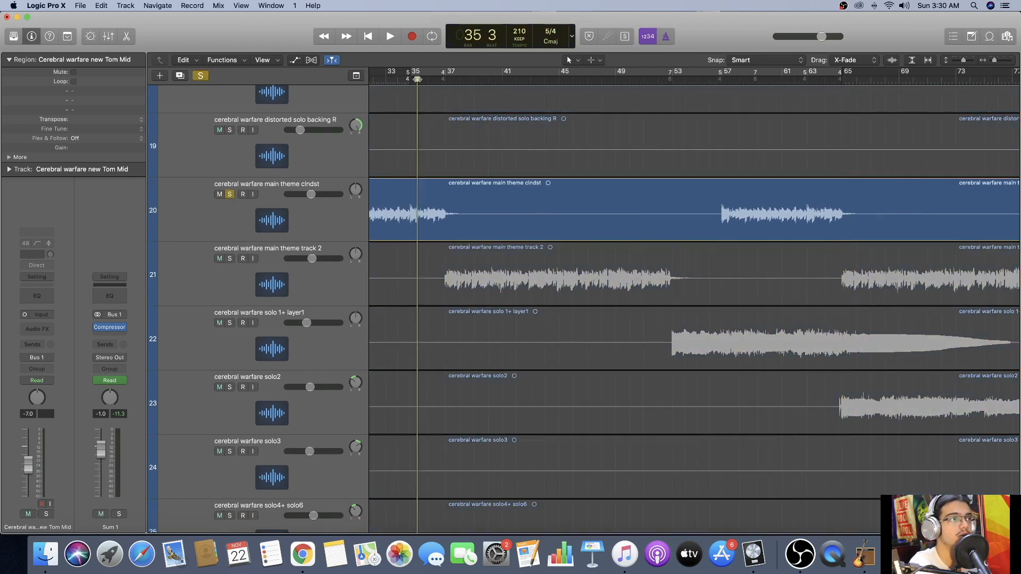
pyautogui.press('space')
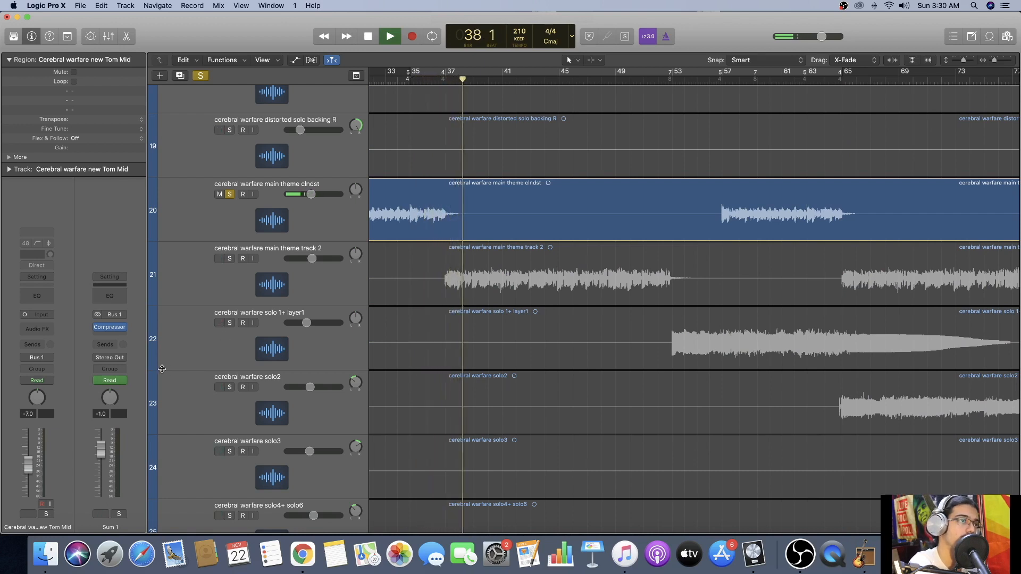
pyautogui.click(232, 259)
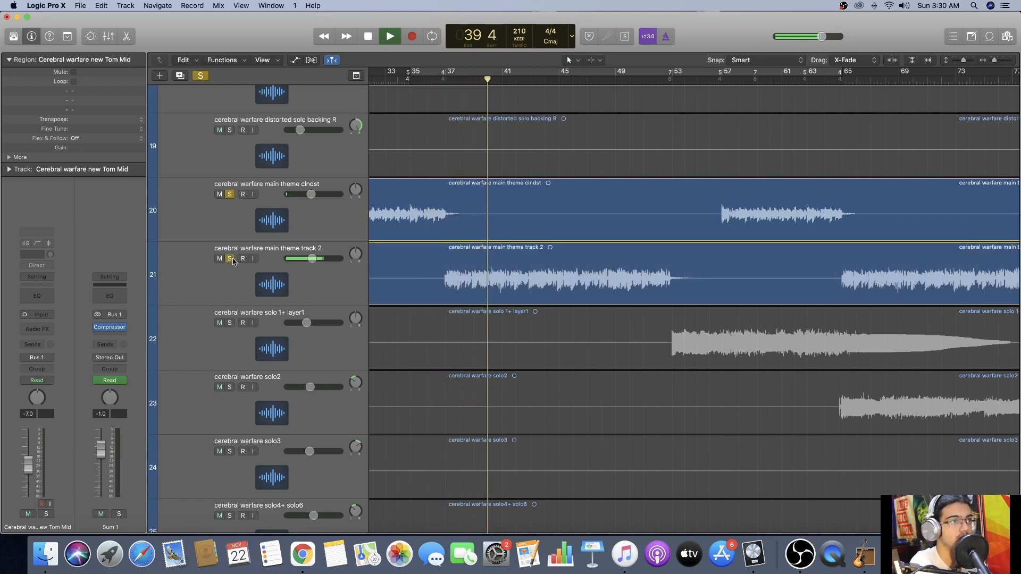
pyautogui.click(201, 75)
pyautogui.press('space')
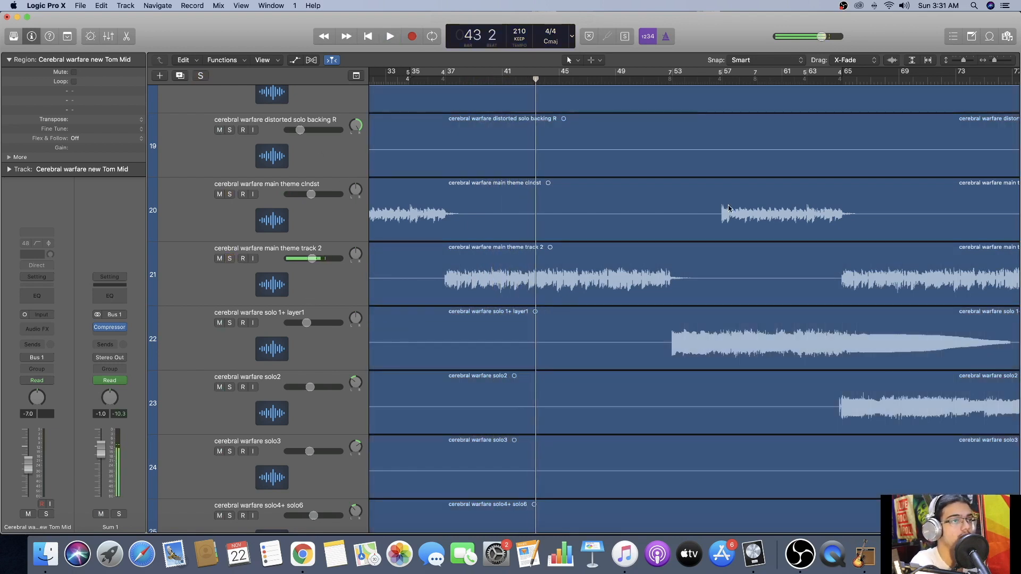
# Solo the solo 1+ layer1 track, play it from just before bar 53, select the track, and stop at about bar 64.
pyautogui.hscroll(5, 473, 213)
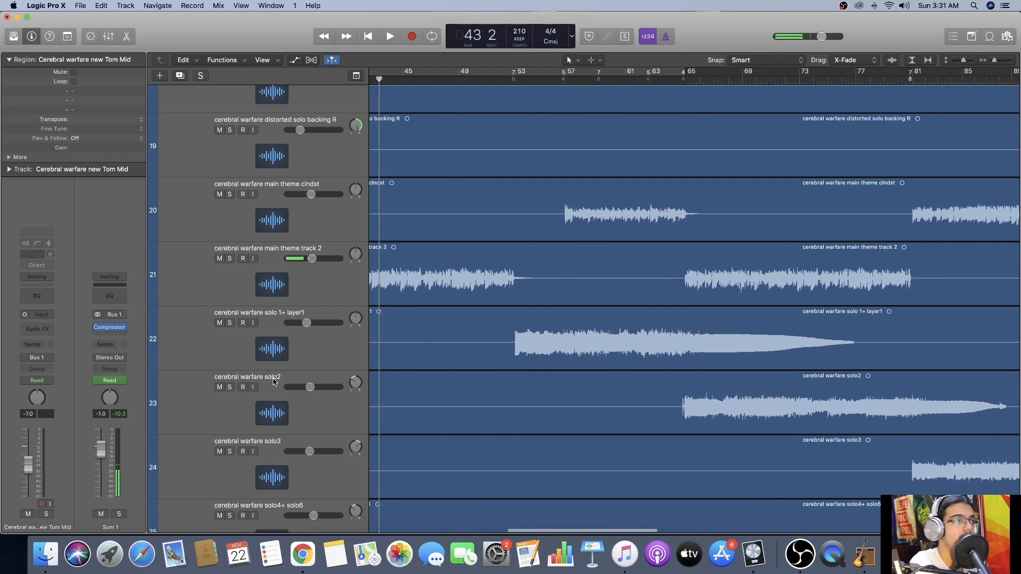
pyautogui.click(230, 322)
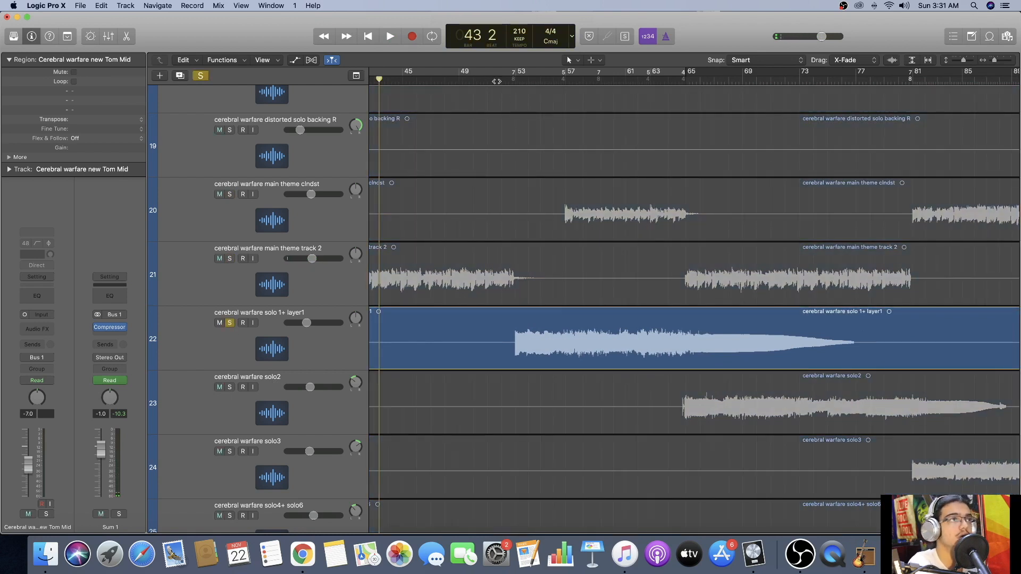
pyautogui.click(498, 81)
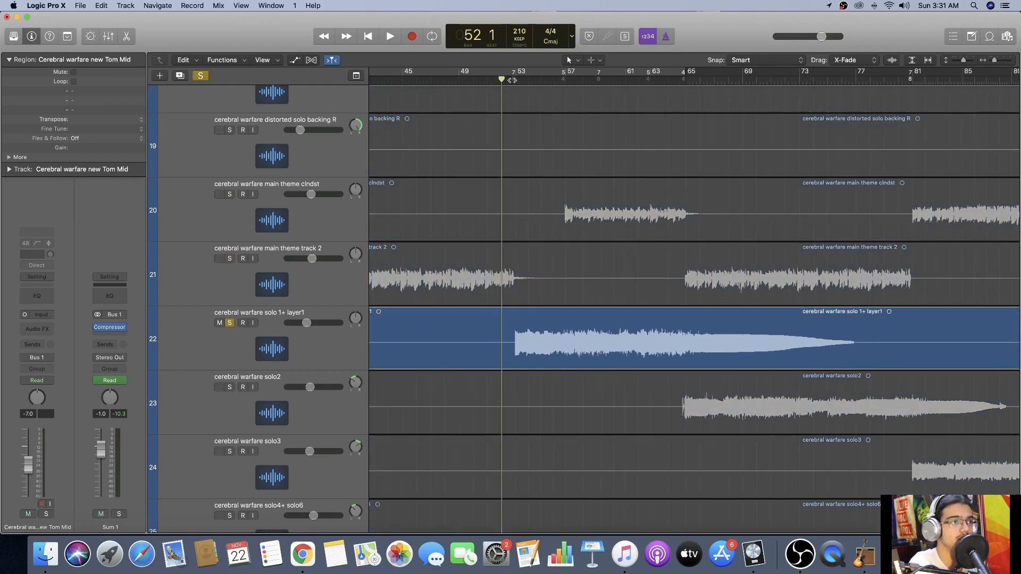
pyautogui.click(512, 80)
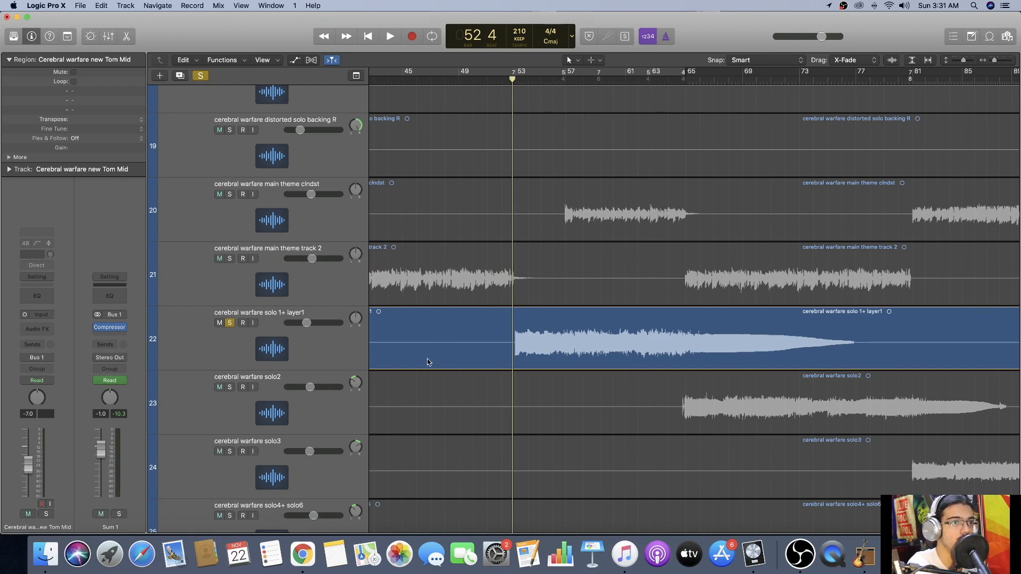
pyautogui.press('space')
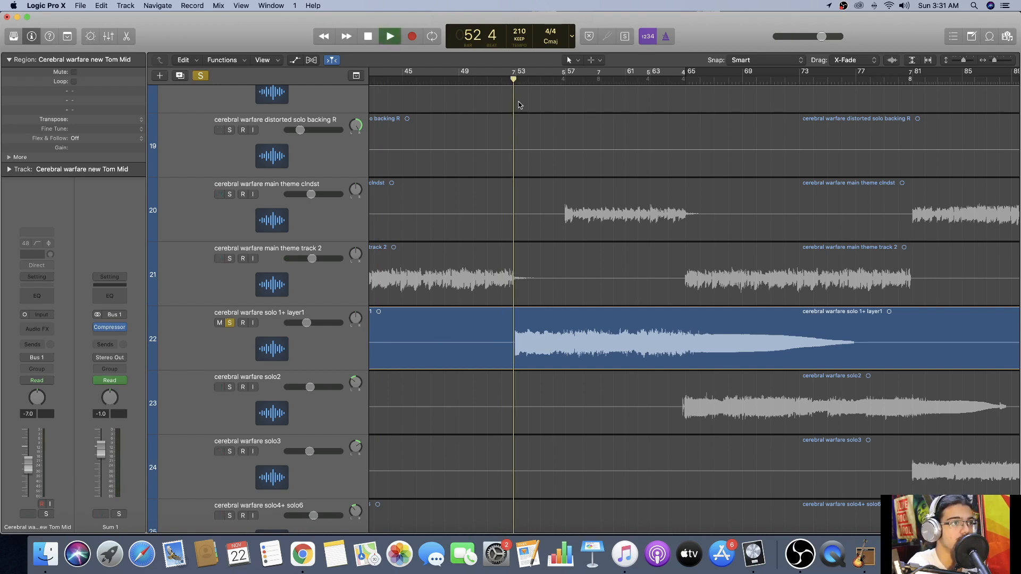
pyautogui.click(222, 351)
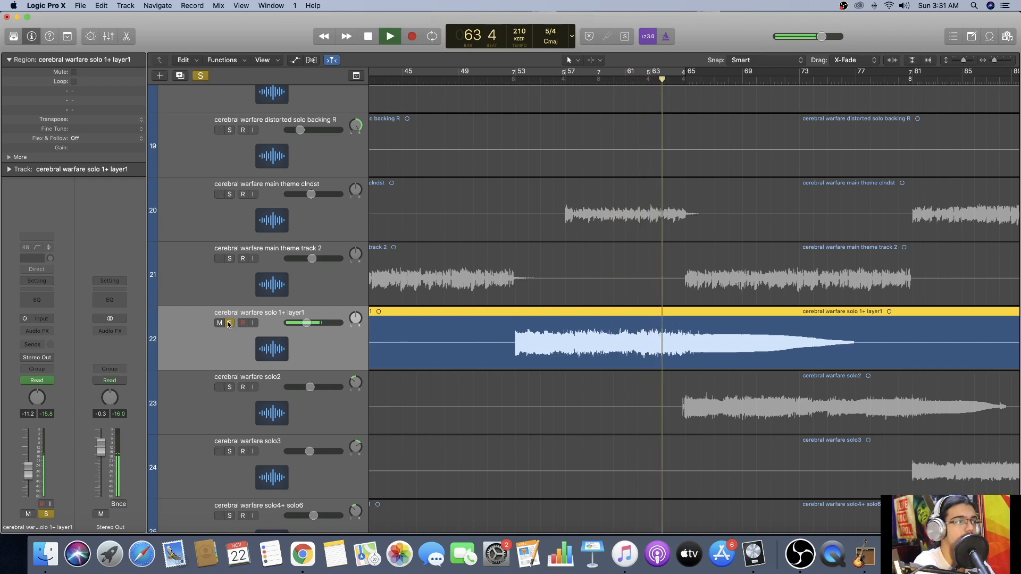
pyautogui.press('space')
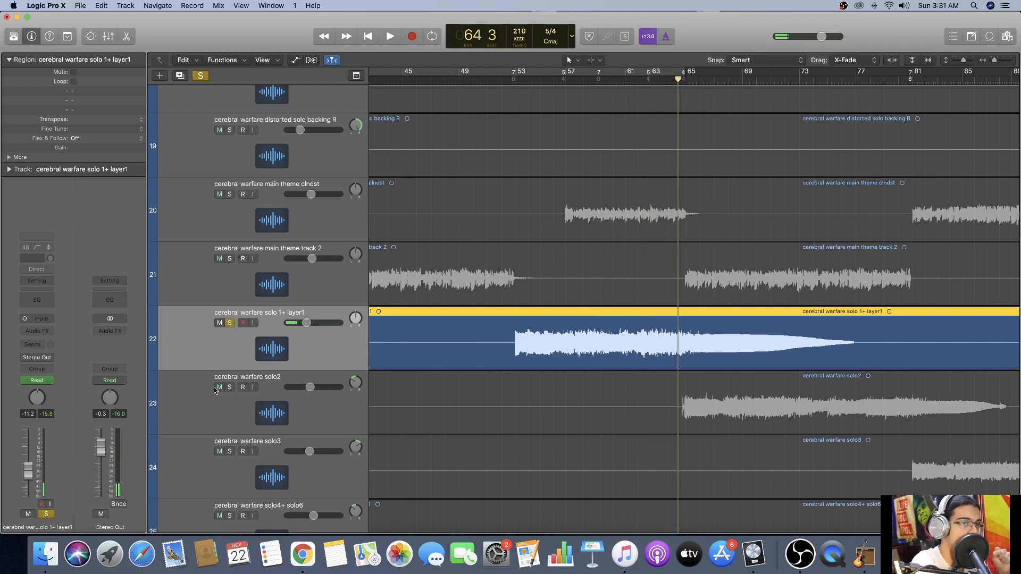
# Add the solo2 and solo3 tracks to the solo, play from bar 65, and show the tracks' volume automation.
pyautogui.click(230, 387)
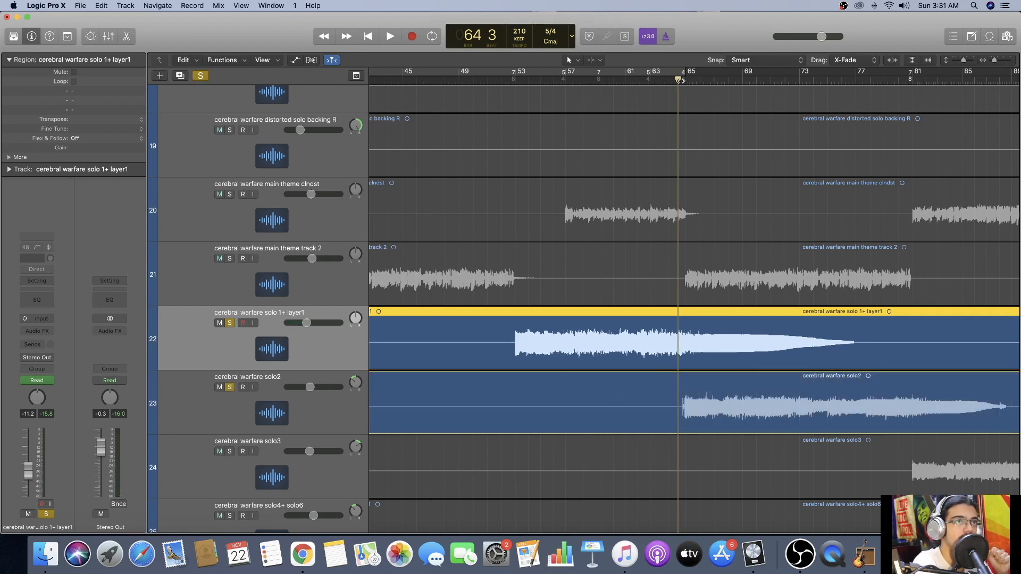
pyautogui.click(682, 81)
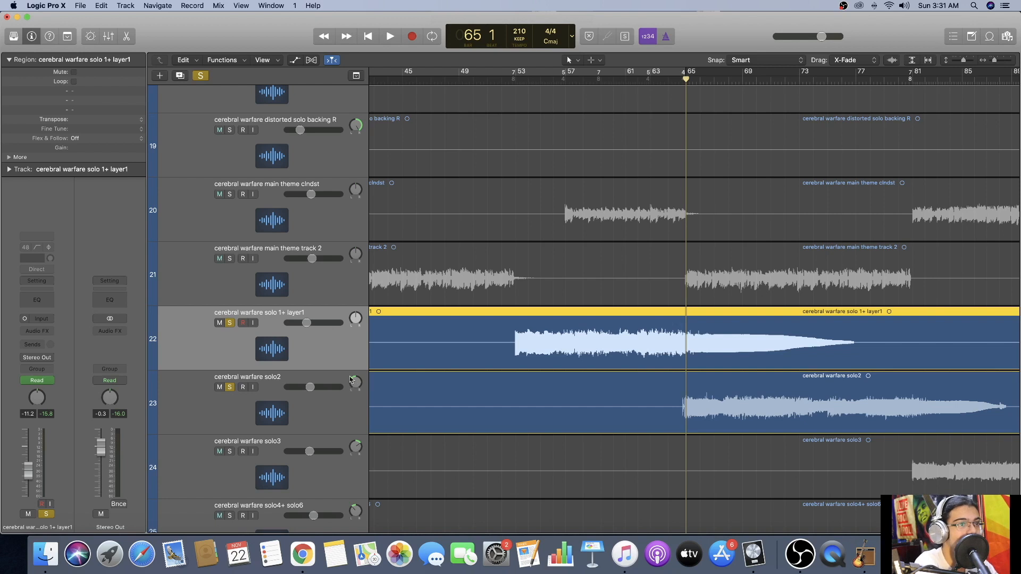
pyautogui.scroll(-3, 350, 380)
pyautogui.click(229, 378)
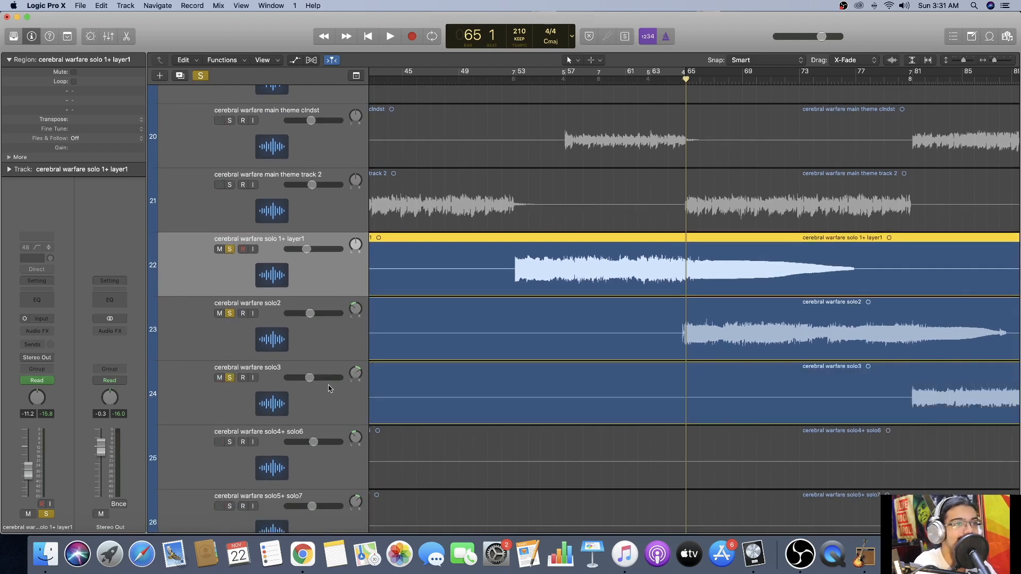
pyautogui.press('space')
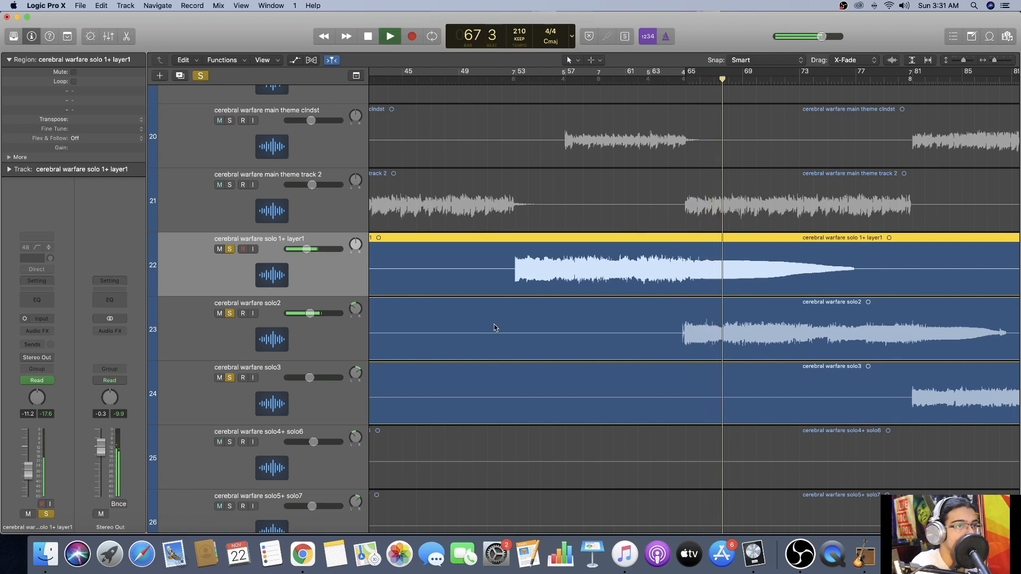
pyautogui.press('a')
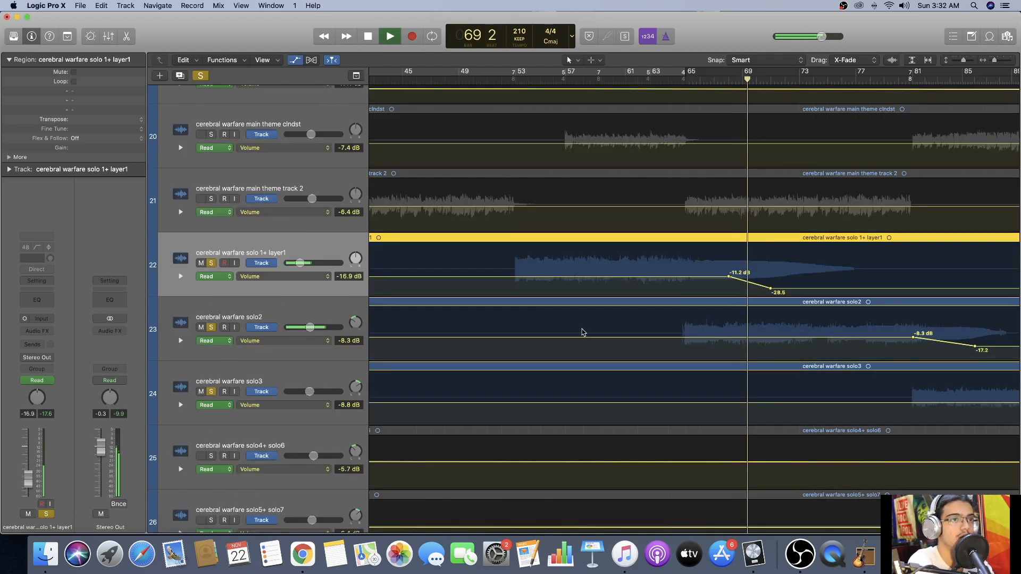
# Continue auditioning the soloed solo tracks with a pause near bar 71, then jump to just before bar 81 and stop at about bar 85.
pyautogui.hscroll(5, 591, 298)
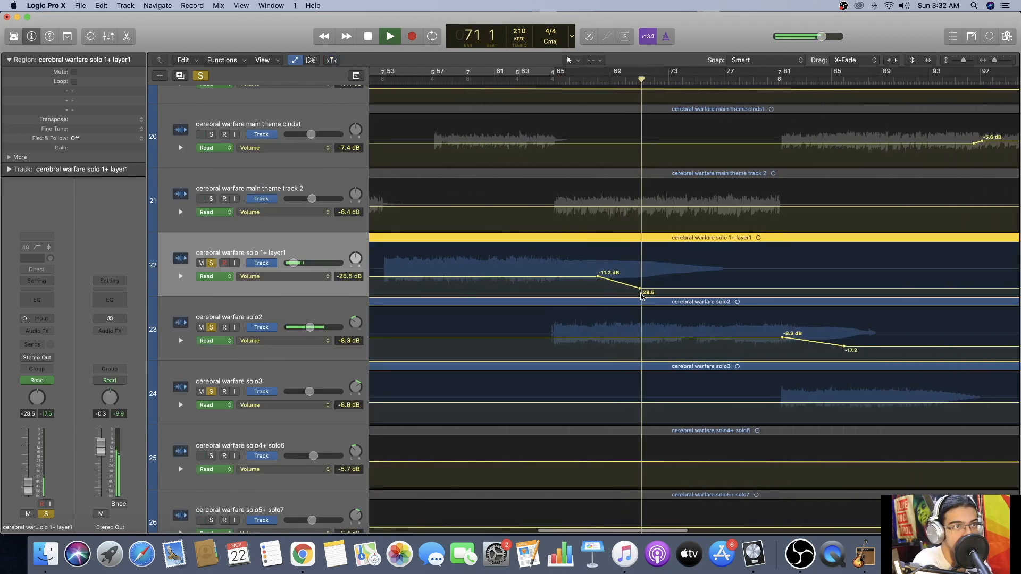
pyautogui.press('space')
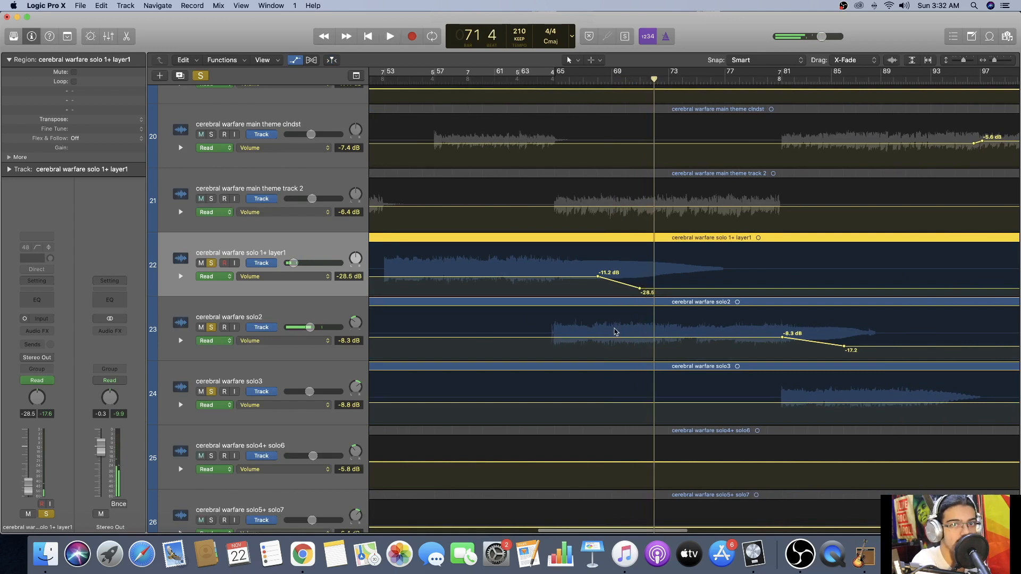
pyautogui.hscroll(2, 612, 331)
pyautogui.hscroll(2, 614, 331)
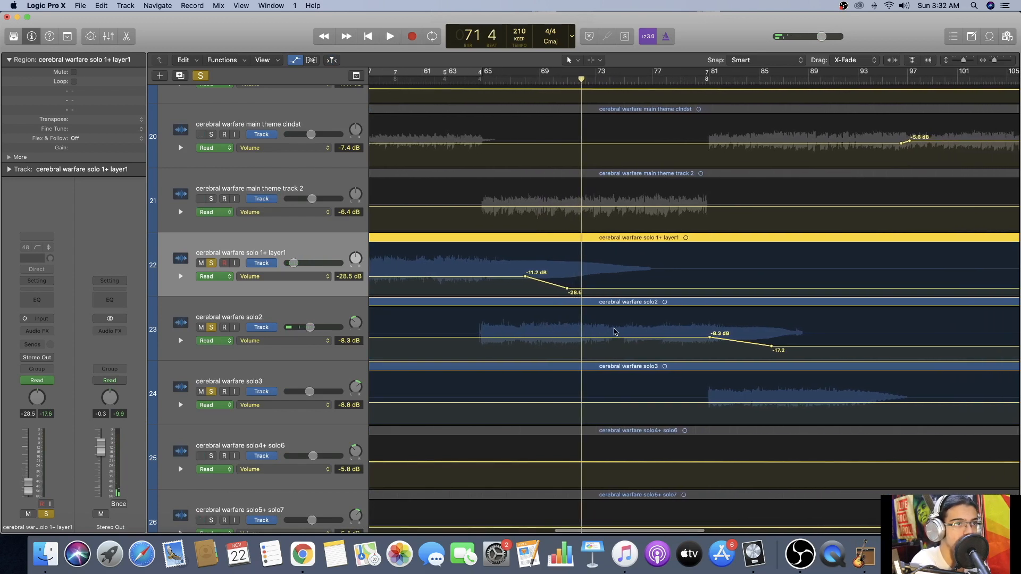
pyautogui.press('space')
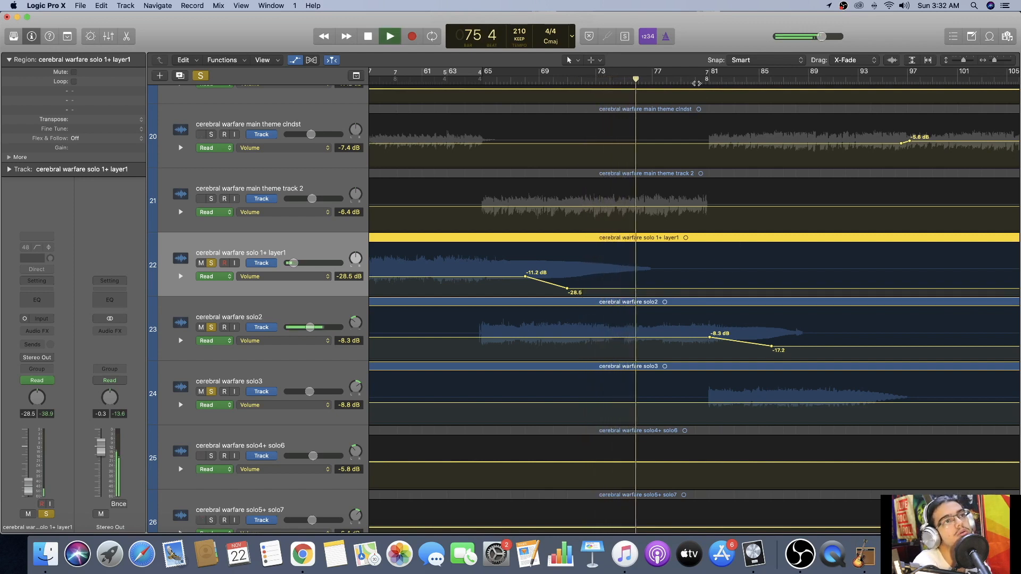
pyautogui.click(700, 77)
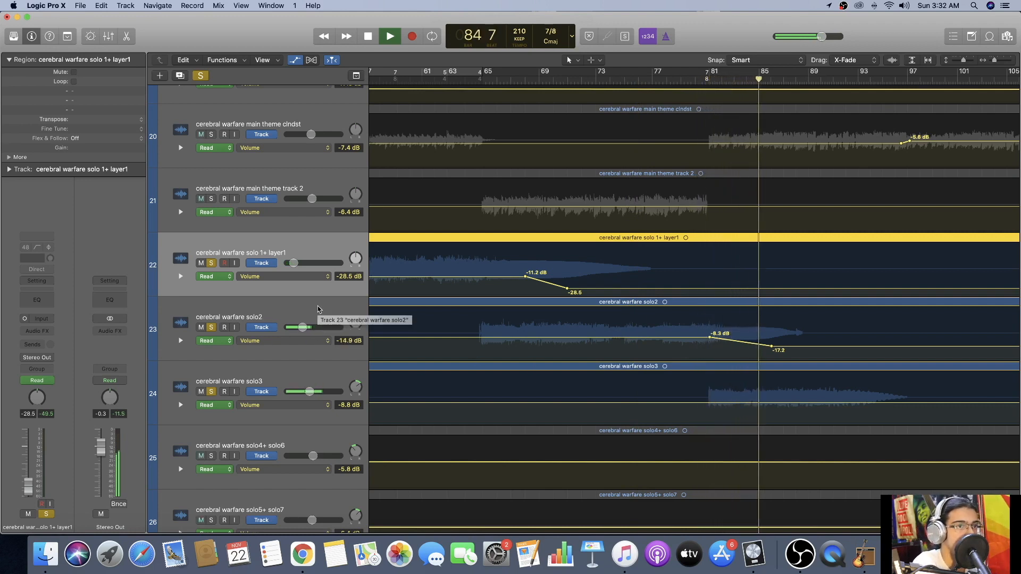
pyautogui.press('space')
# Remove the solo from the solo 1+ layer1, solo2 and solo3 tracks.
pyautogui.scroll(-1, 250, 340)
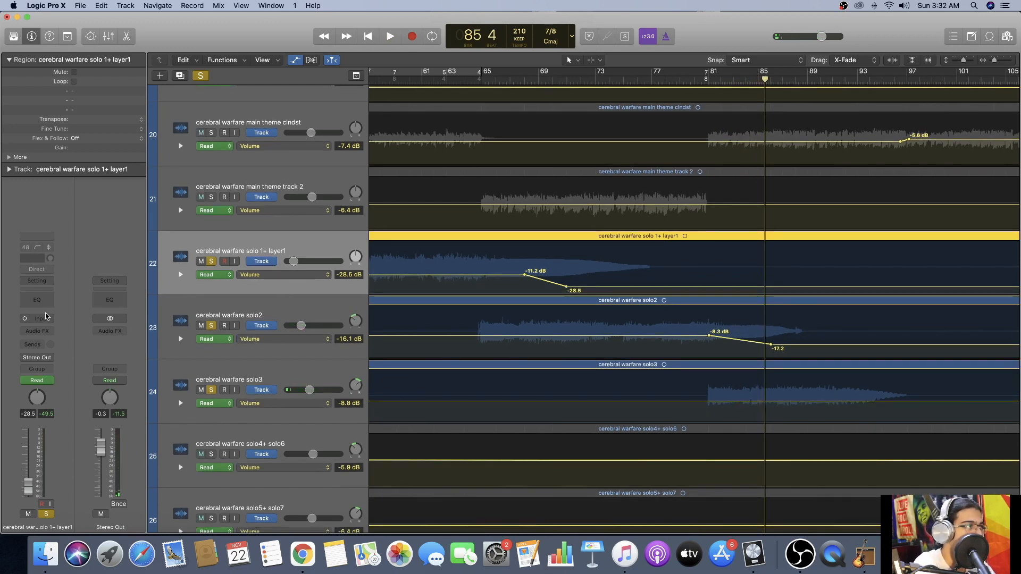
pyautogui.click(211, 261)
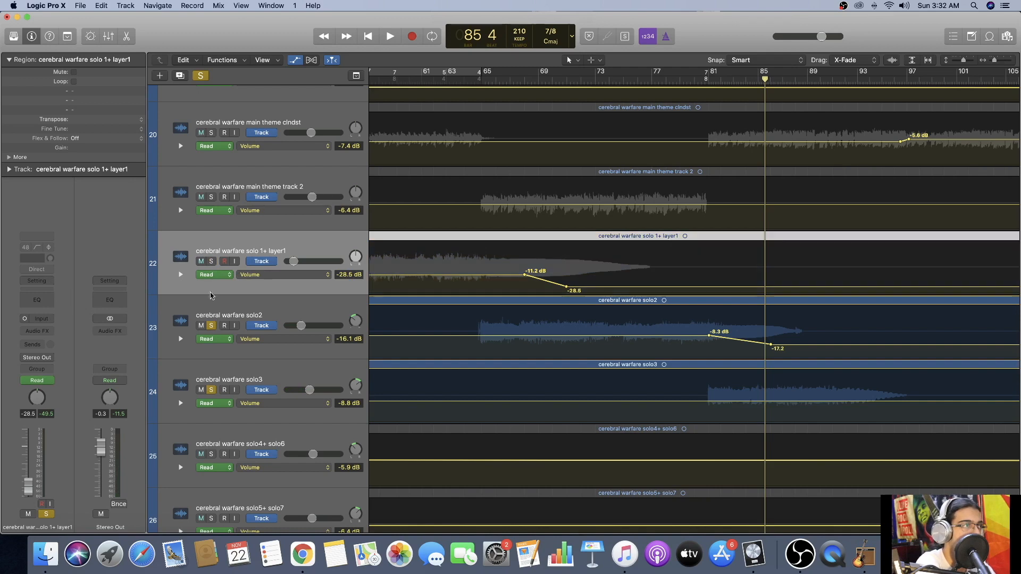
pyautogui.click(211, 326)
pyautogui.click(211, 390)
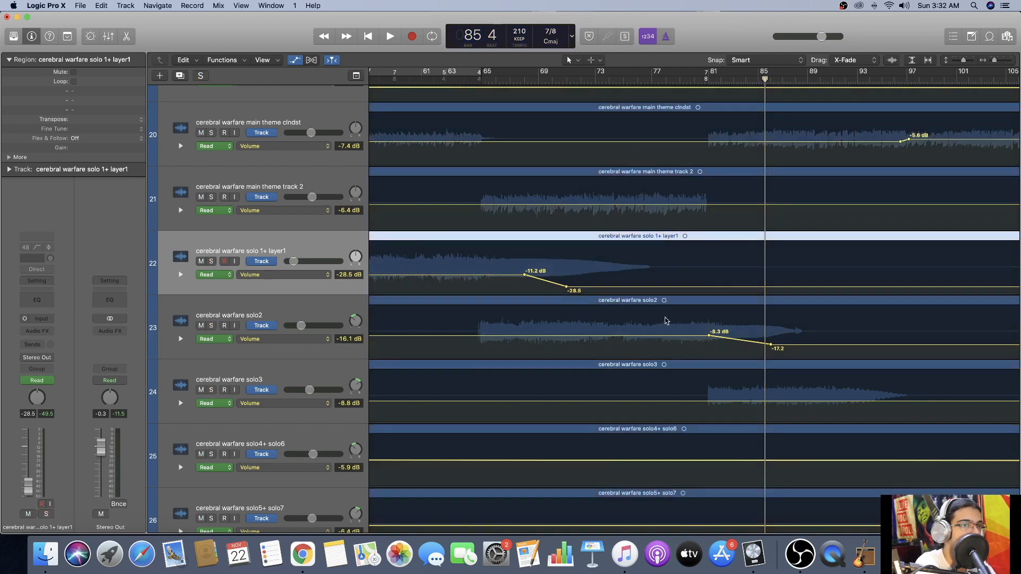
# Solo the main theme clndst track, play it from bar 85 and stop at about bar 91.
pyautogui.hscroll(5, 665, 320)
pyautogui.scroll(3, 584, 272)
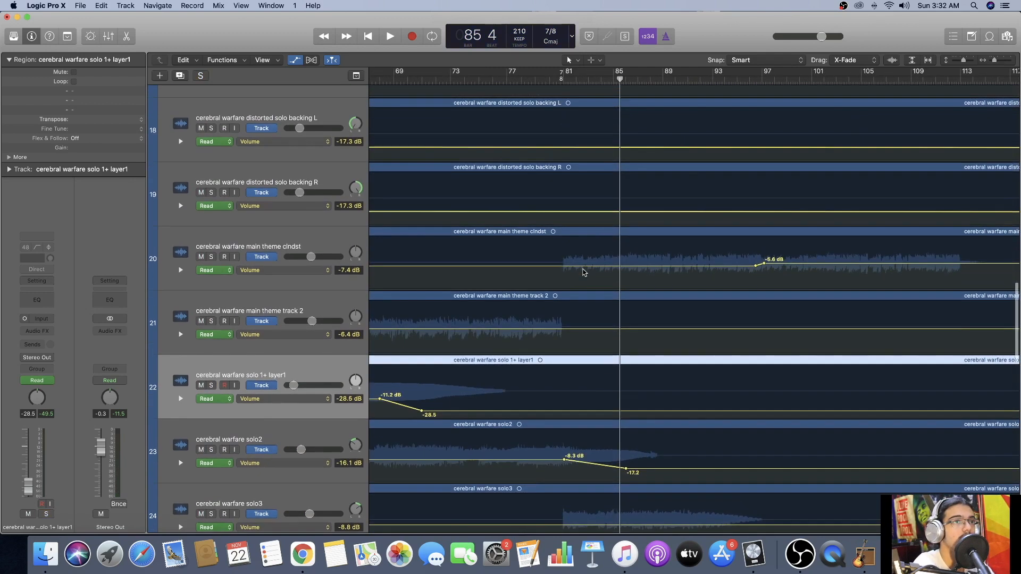
pyautogui.click(211, 257)
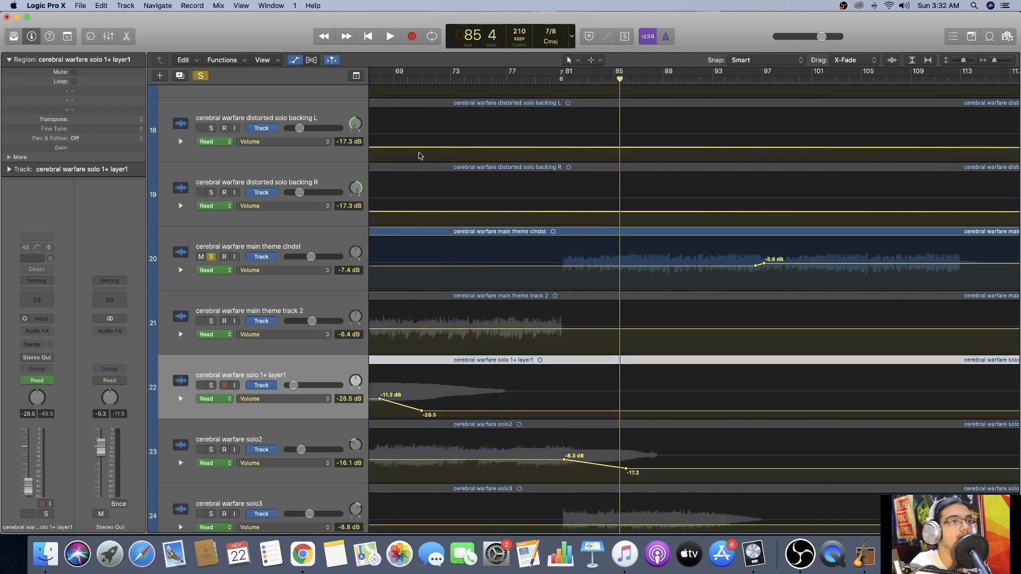
pyautogui.press('space')
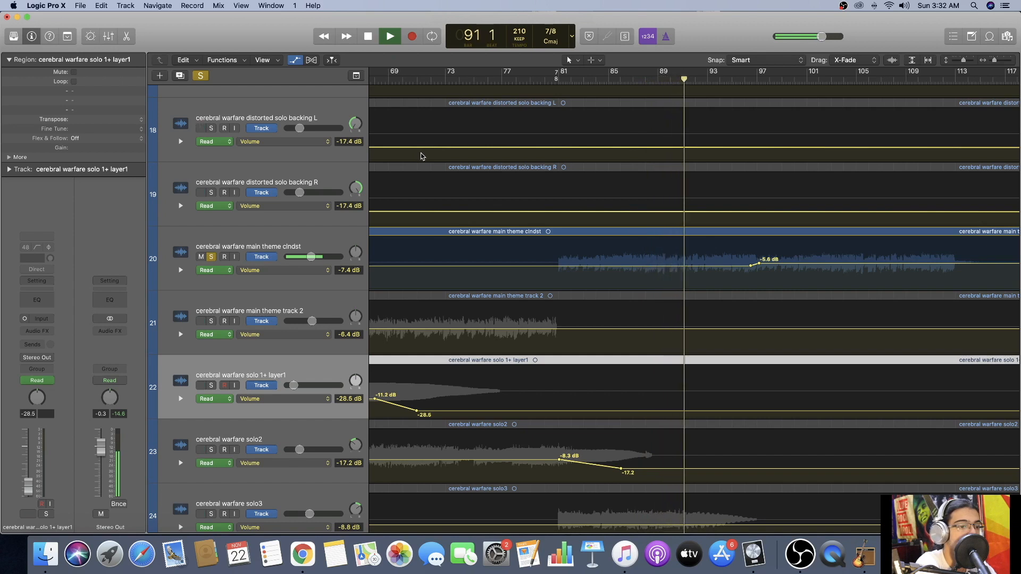
pyautogui.press('space')
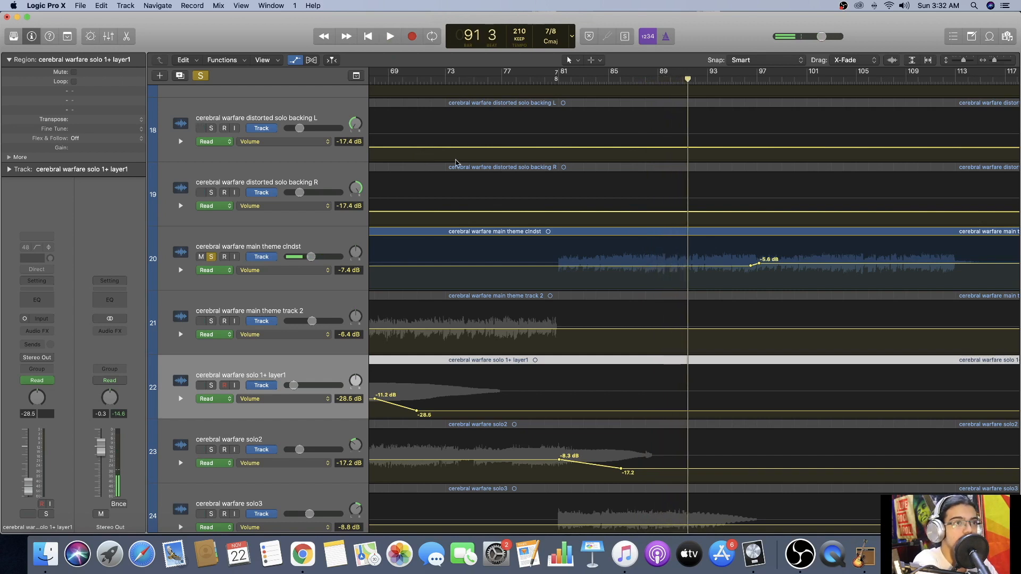
# Audition the main theme clndst track's volume automation rise twice, playing from about bar 96 and stopping in bar 97 each time.
pyautogui.hscroll(8, 456, 162)
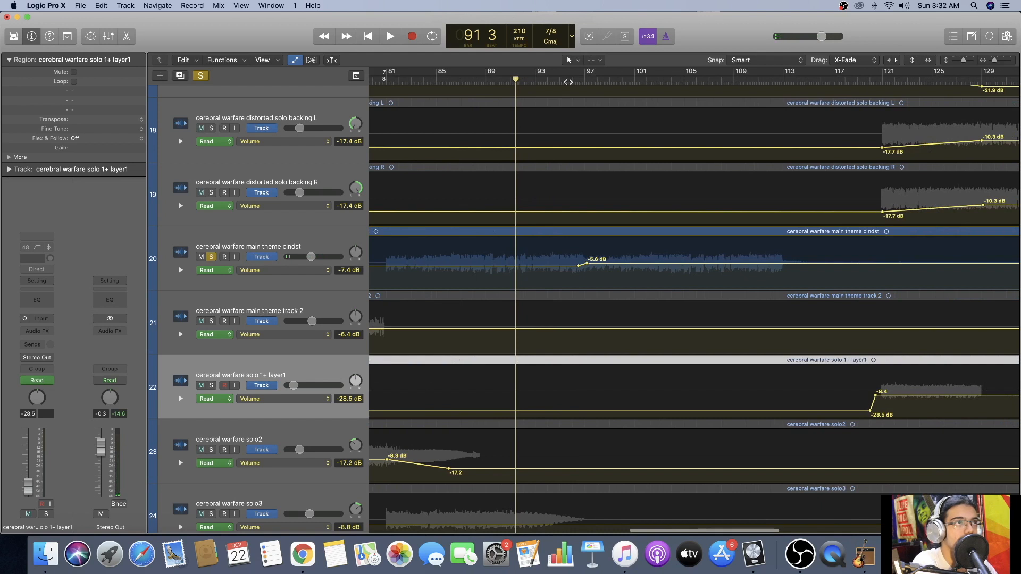
pyautogui.click(569, 81)
pyautogui.press('space')
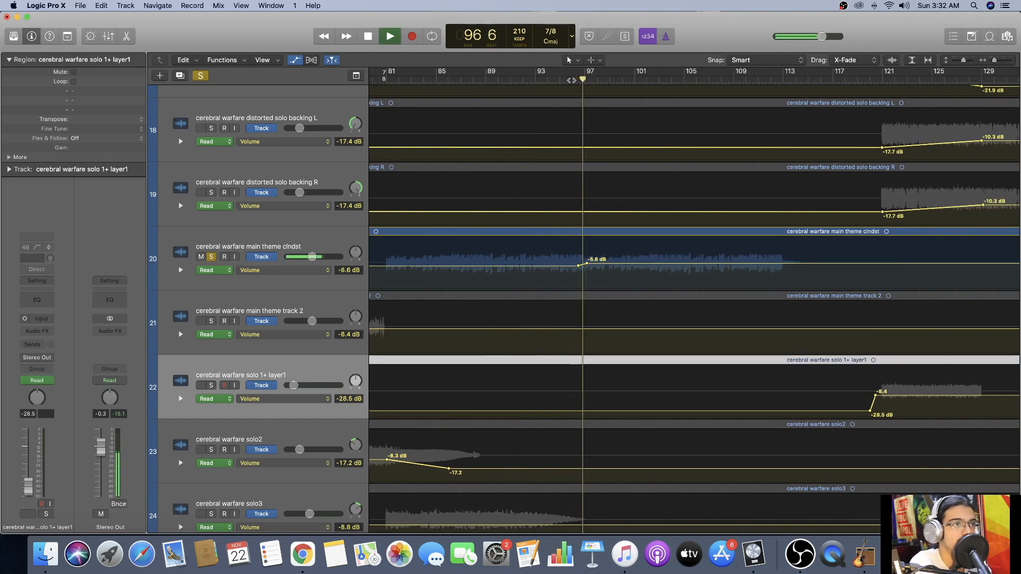
pyautogui.press('space')
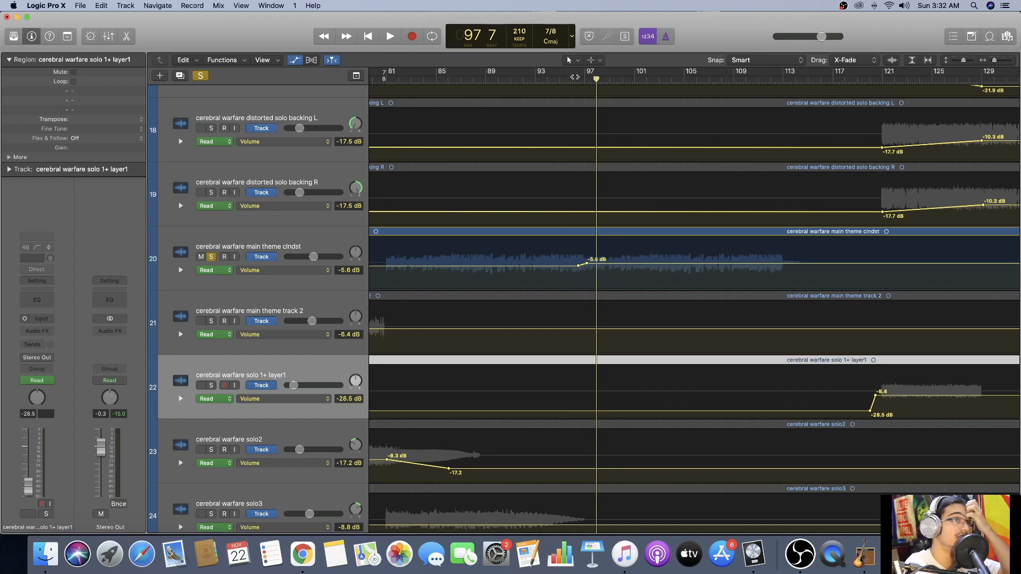
pyautogui.click(584, 80)
pyautogui.click(572, 80)
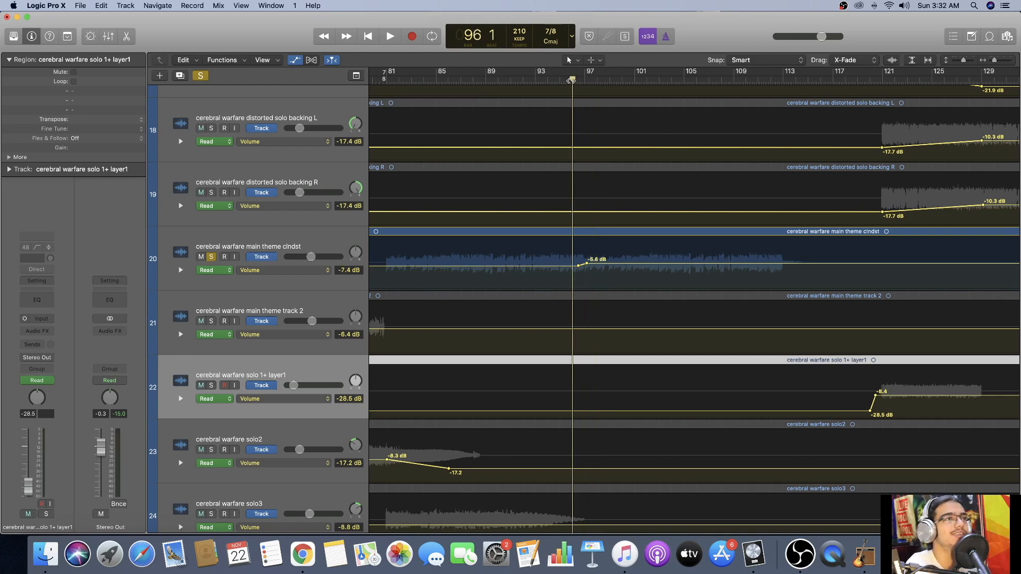
pyautogui.press('space')
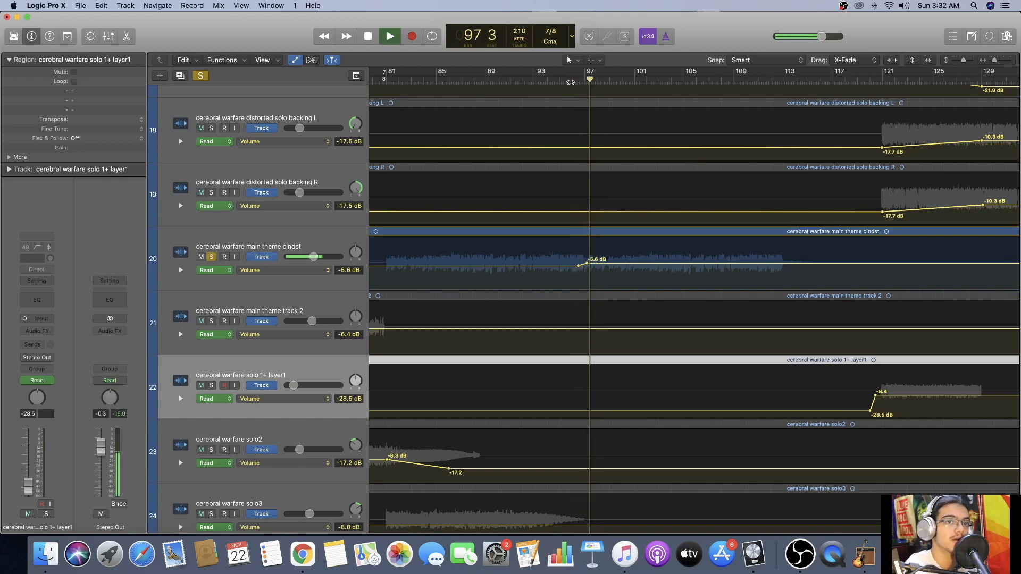
pyautogui.press('space')
# Clear the main theme solo, play the full mix from bar 96 and bring the bass and clean pre solo tracks into view.
pyautogui.scroll(3, 572, 82)
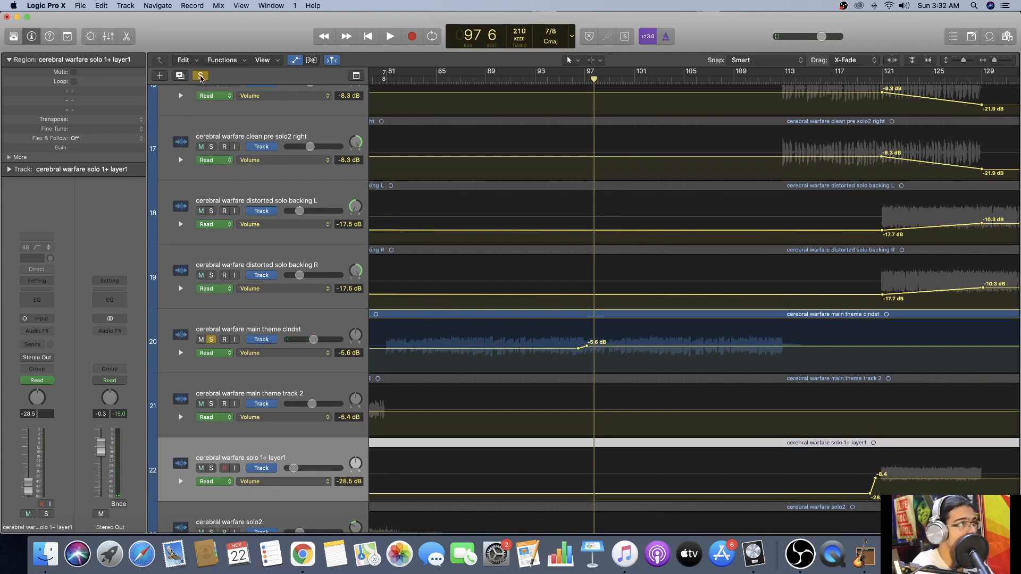
pyautogui.click(201, 76)
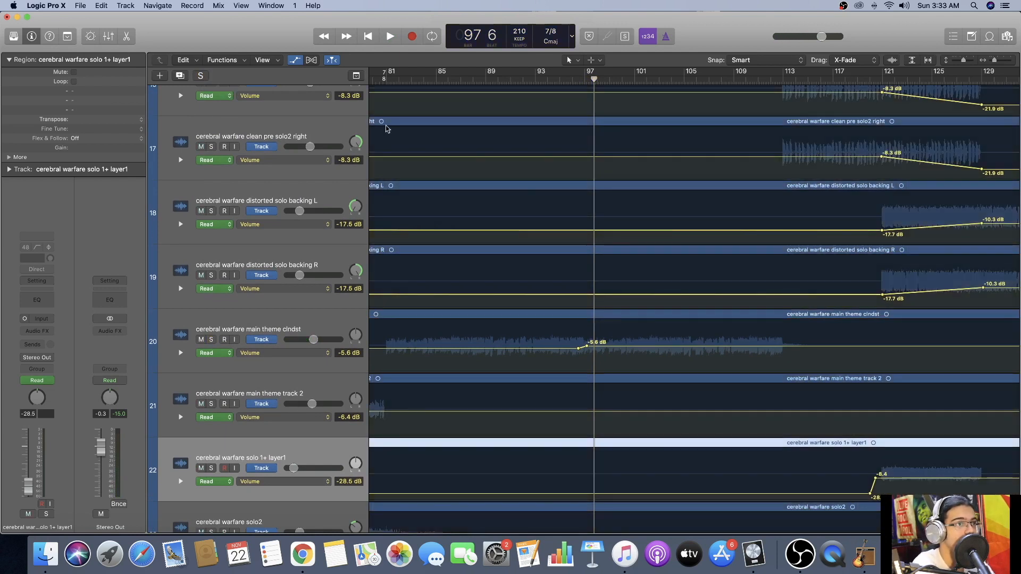
pyautogui.click(572, 81)
pyautogui.press('space')
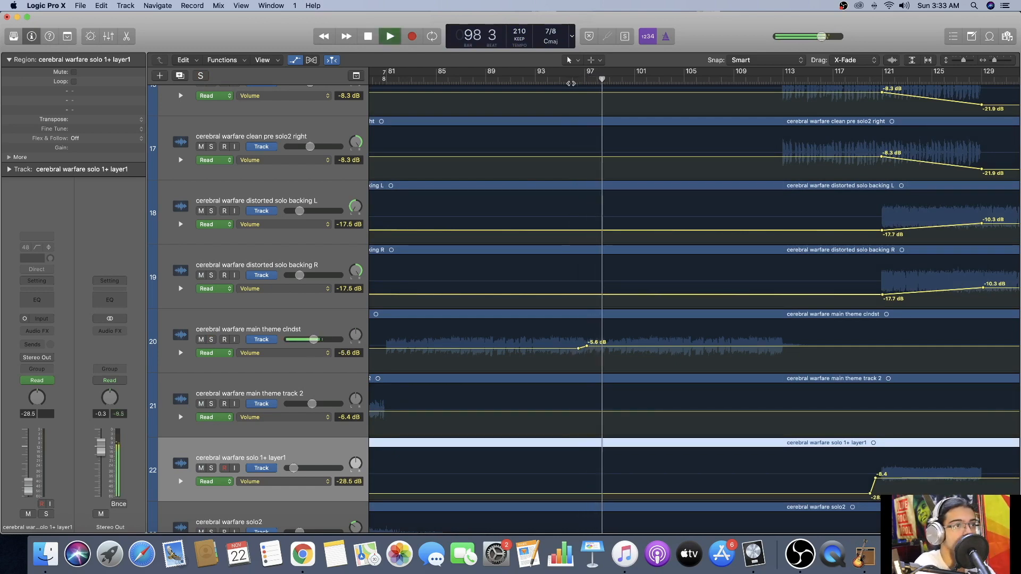
pyautogui.scroll(5, 573, 88)
pyautogui.scroll(3, 573, 88)
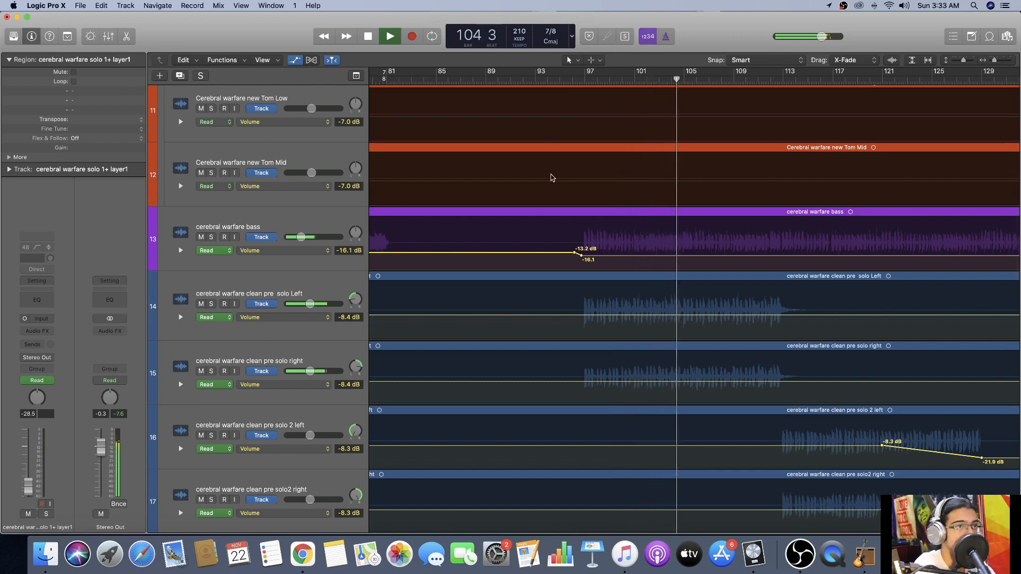
# Briefly solo the bass track during playback, return to the full mix, follow the clean pre solo tracks and stop at about bar 117.
pyautogui.click(211, 237)
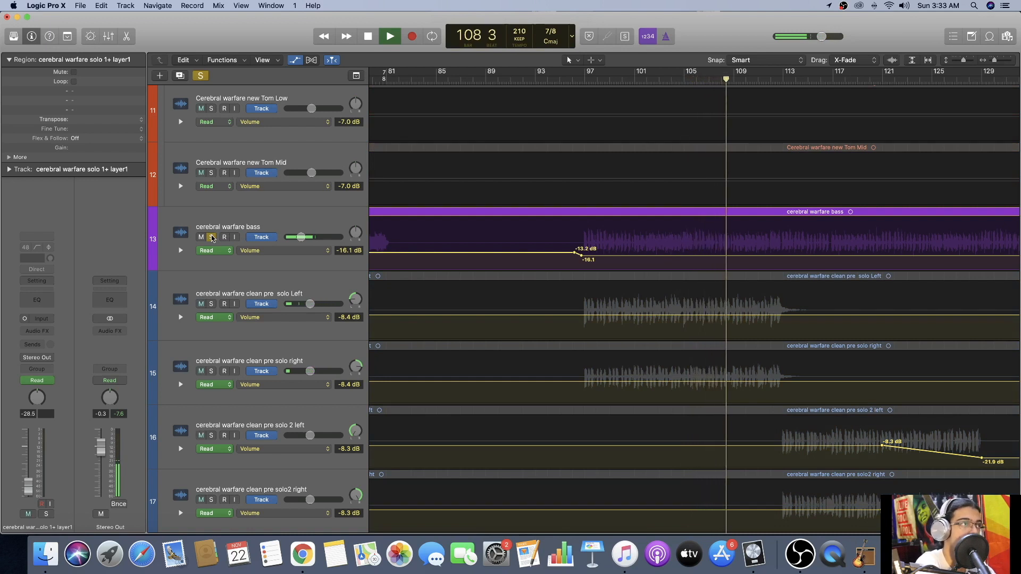
pyautogui.click(211, 237)
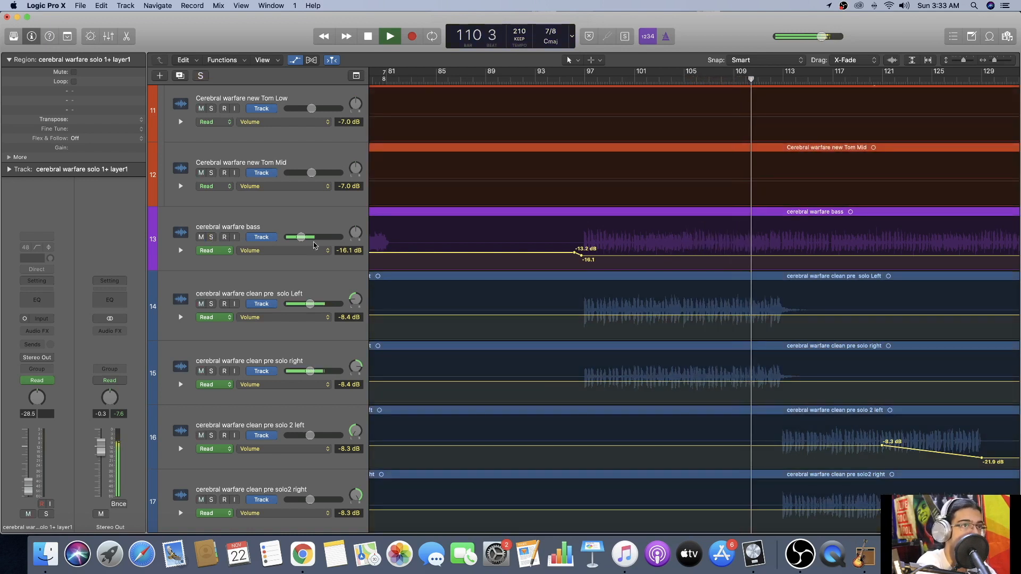
pyautogui.hscroll(5, 553, 244)
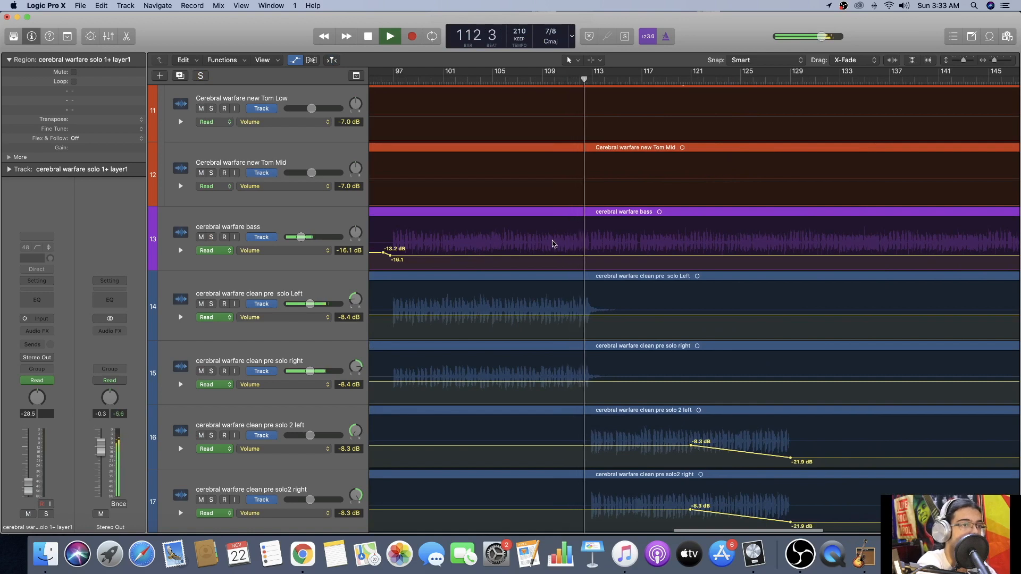
pyautogui.scroll(-3, 552, 244)
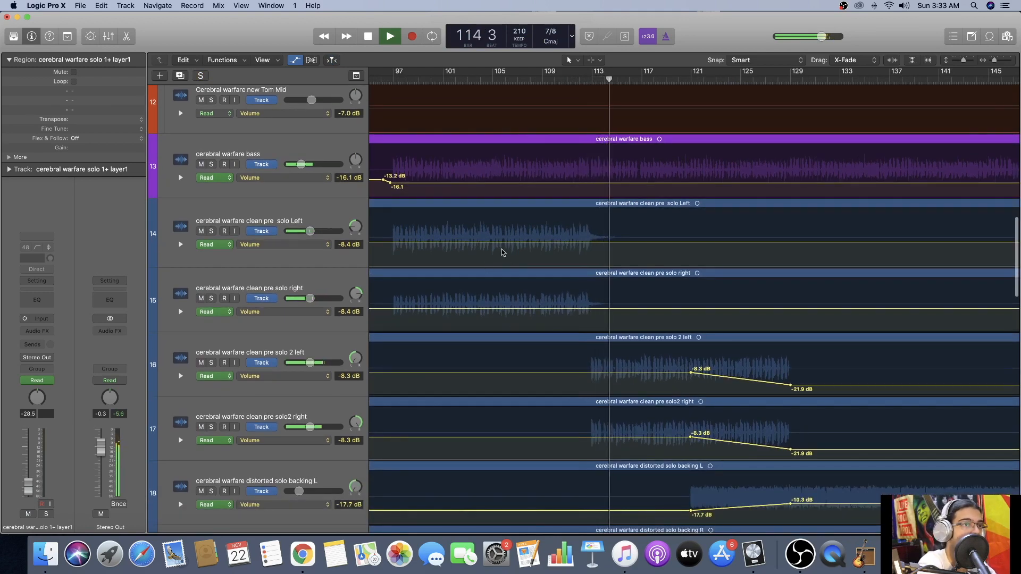
pyautogui.scroll(-5, 528, 268)
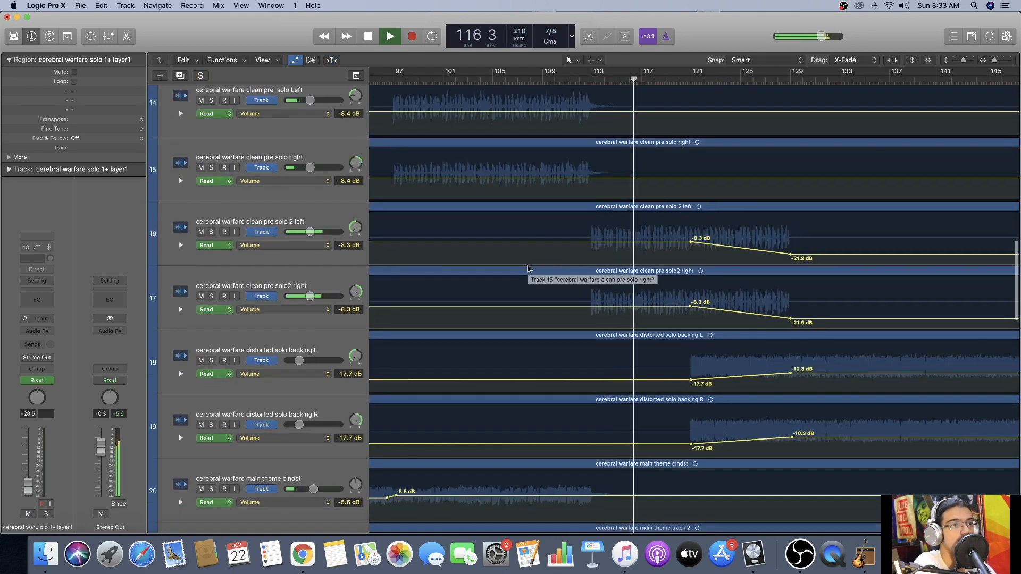
pyautogui.press('space')
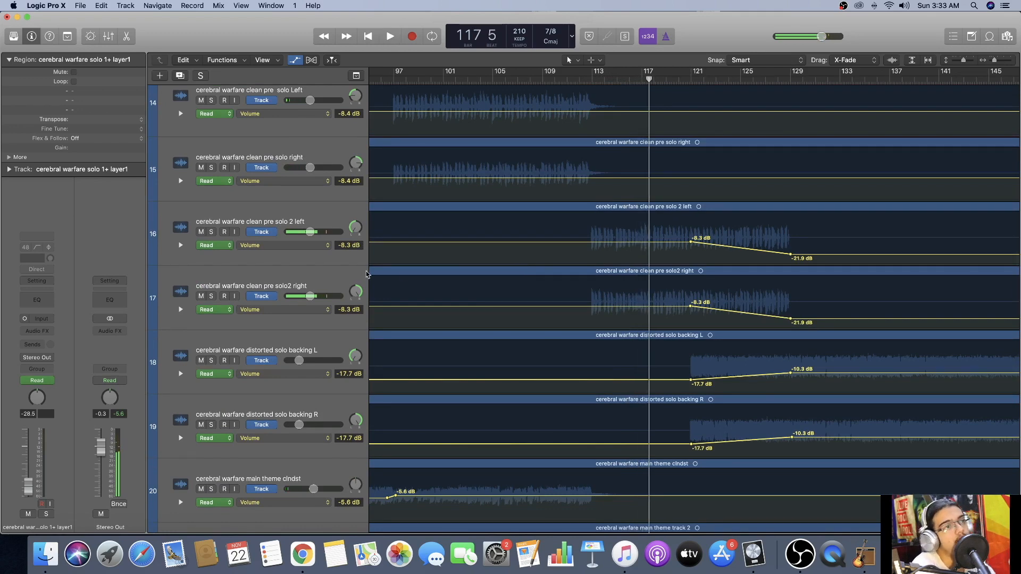
# Solo the clean pre solo Left and right tracks, play them from bar 97 and stop at about bar 99.
pyautogui.scroll(3, 381, 261)
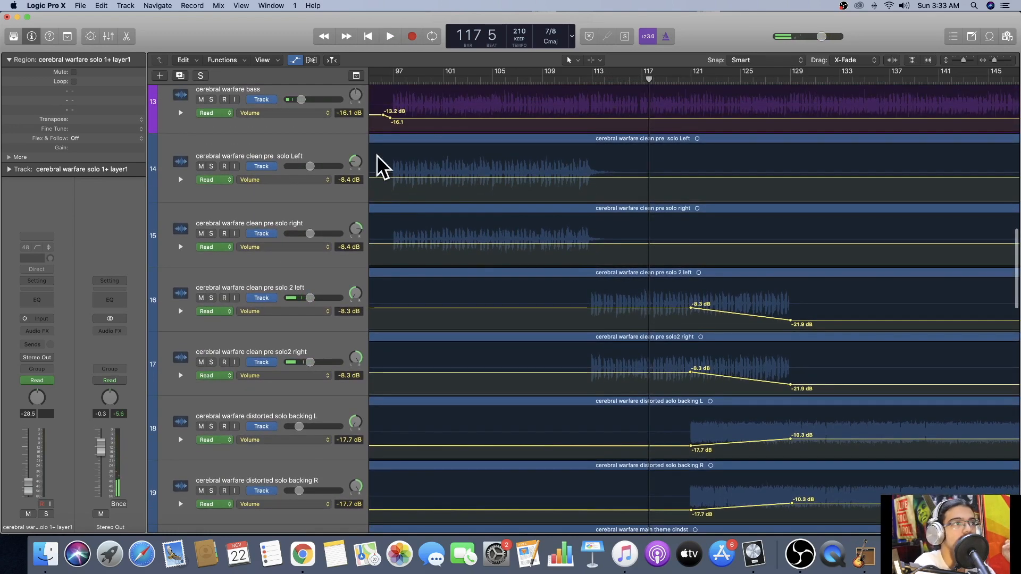
pyautogui.click(211, 166)
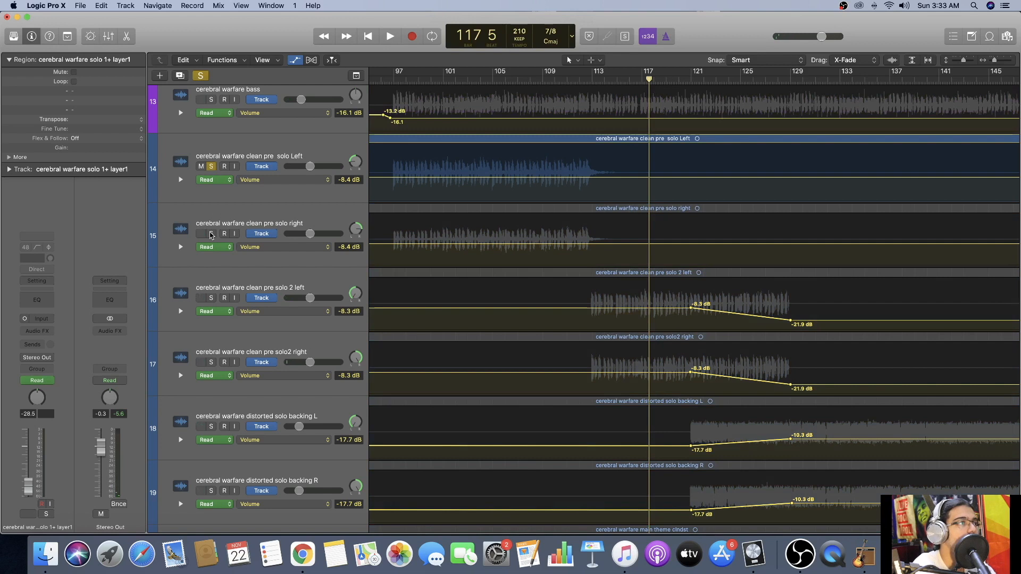
pyautogui.click(212, 234)
pyautogui.click(392, 77)
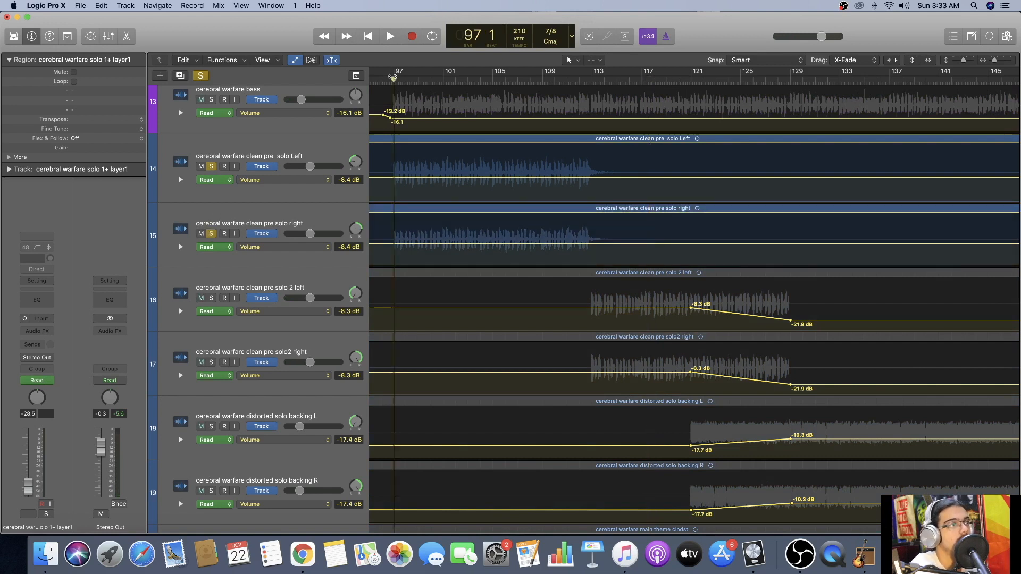
pyautogui.press('space')
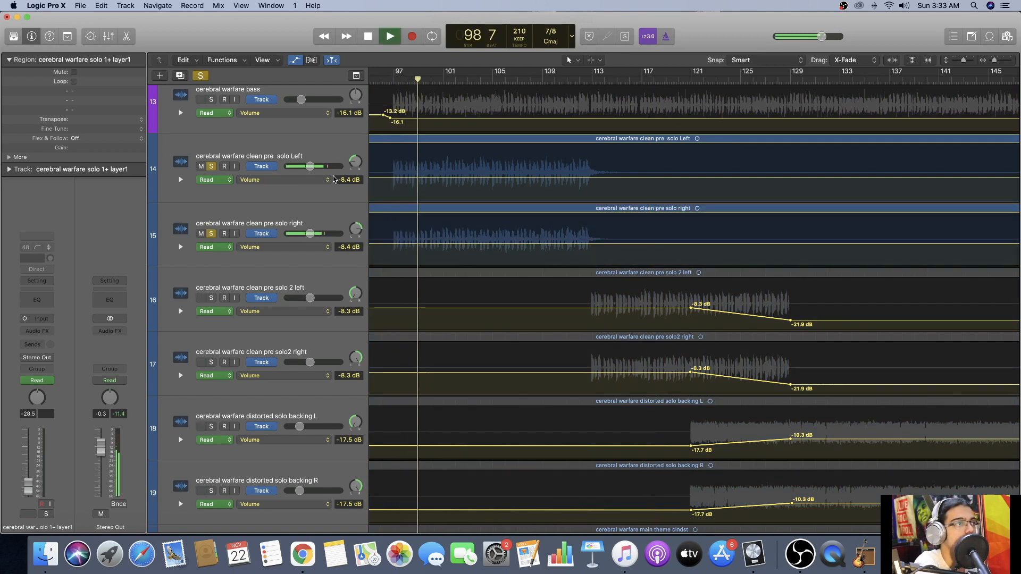
pyautogui.press('space')
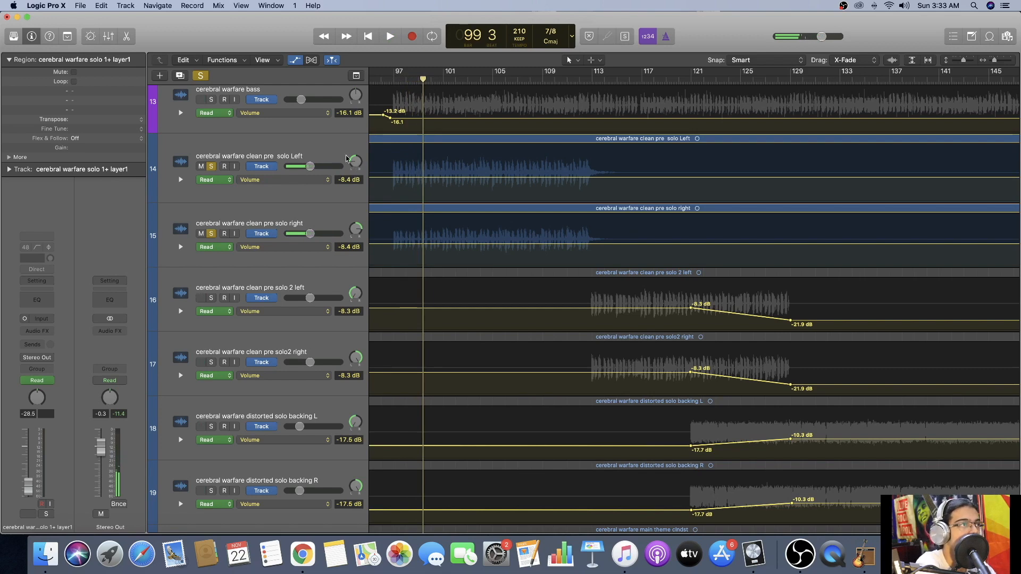
# Hide the automation, play from bar 109, add clean pre solo 2 left and solo2 right to the soloed tracks and stop at about bar 117.
pyautogui.press('a')
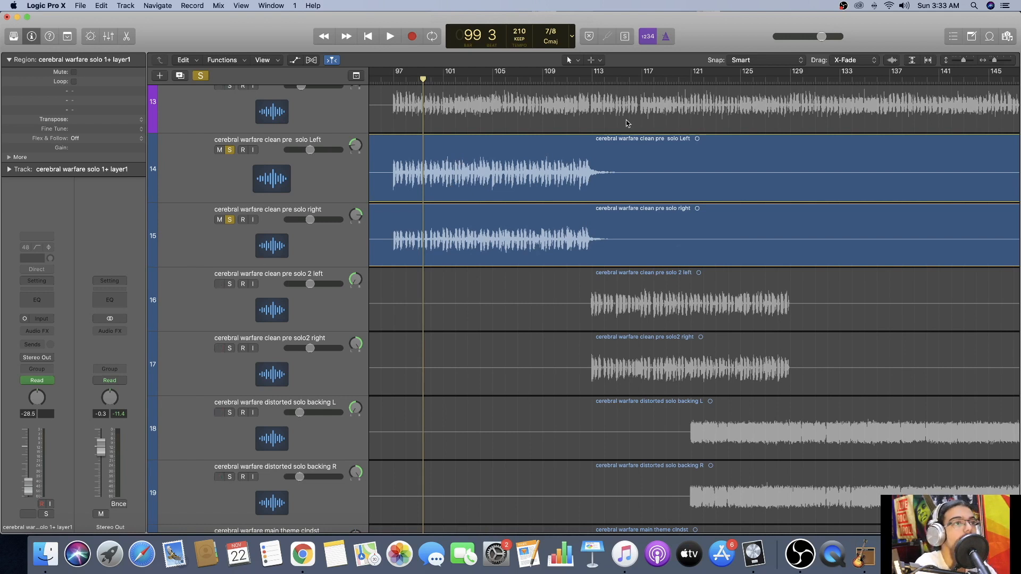
pyautogui.click(570, 80)
pyautogui.click(544, 80)
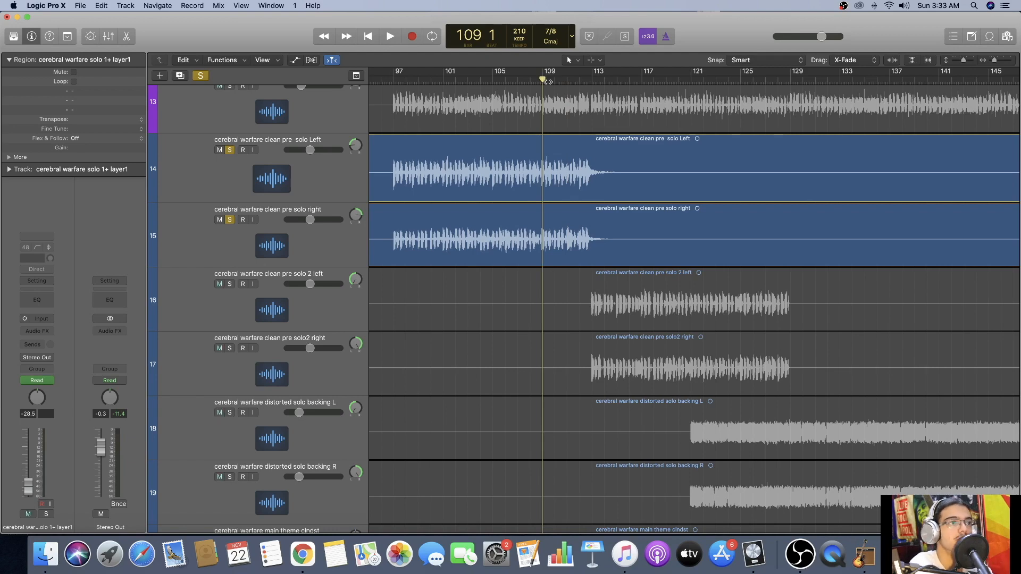
pyautogui.press('space')
pyautogui.hscroll(1, 291, 295)
pyautogui.click(229, 284)
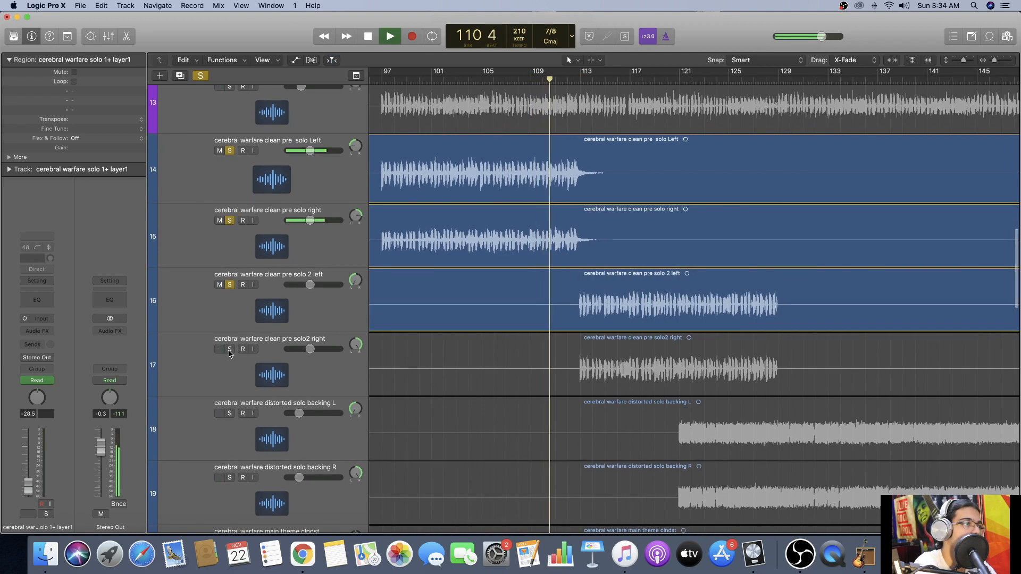
pyautogui.click(230, 348)
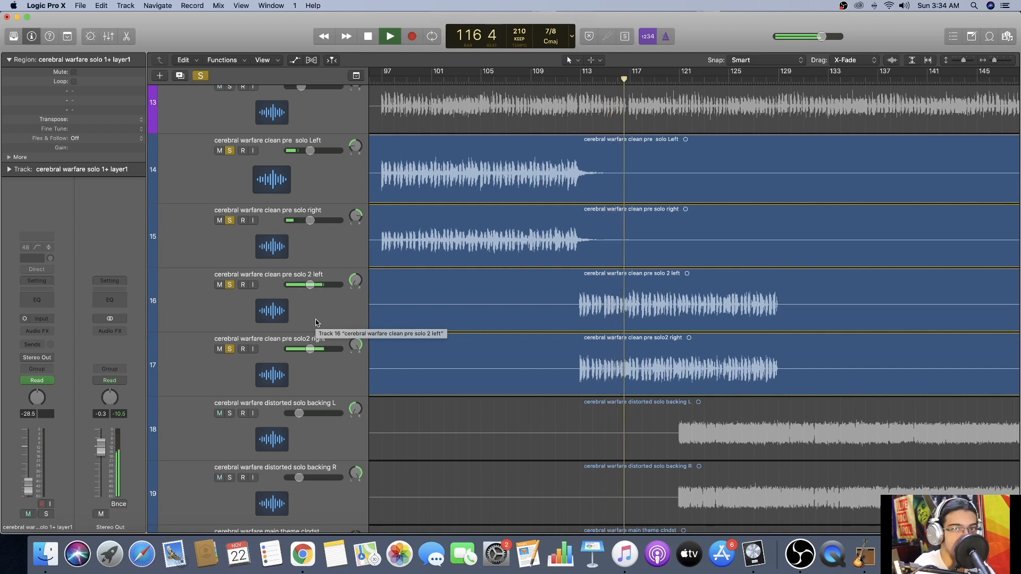
pyautogui.press('space')
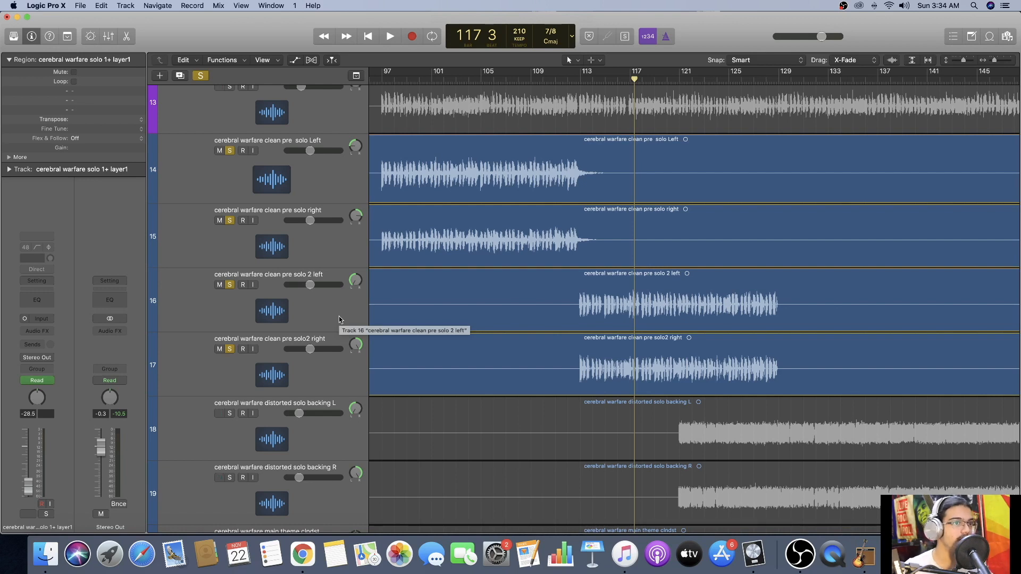
# Return the playhead to bar 117, show the track automation and solo the distorted solo backing L and R tracks.
pyautogui.scroll(-1, 340, 319)
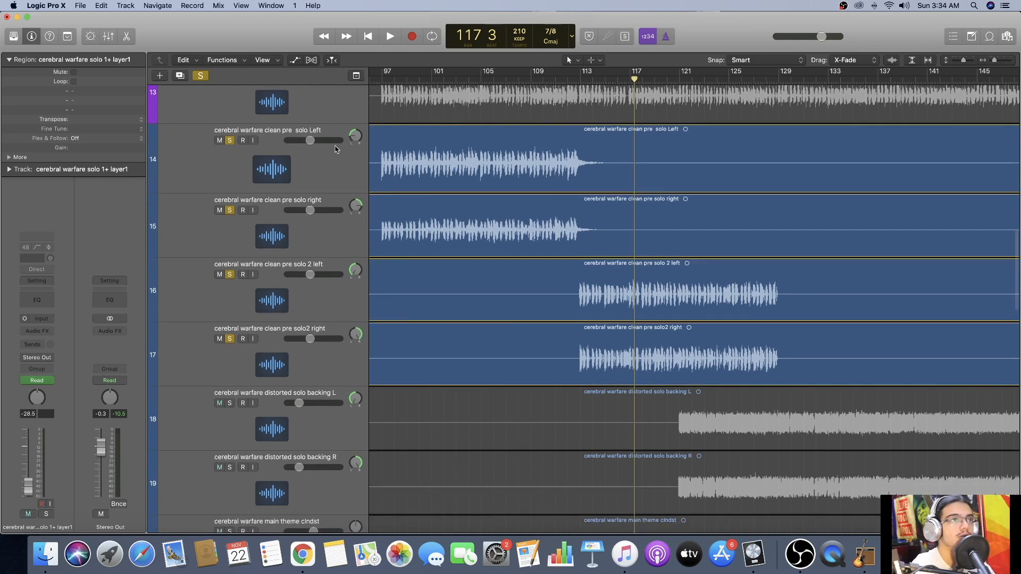
pyautogui.click(630, 80)
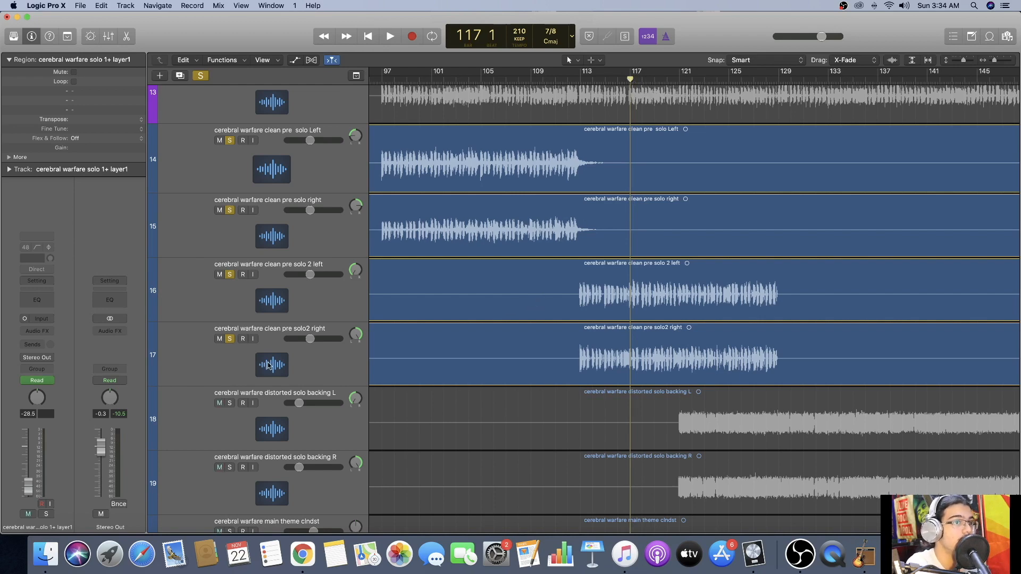
pyautogui.press('a')
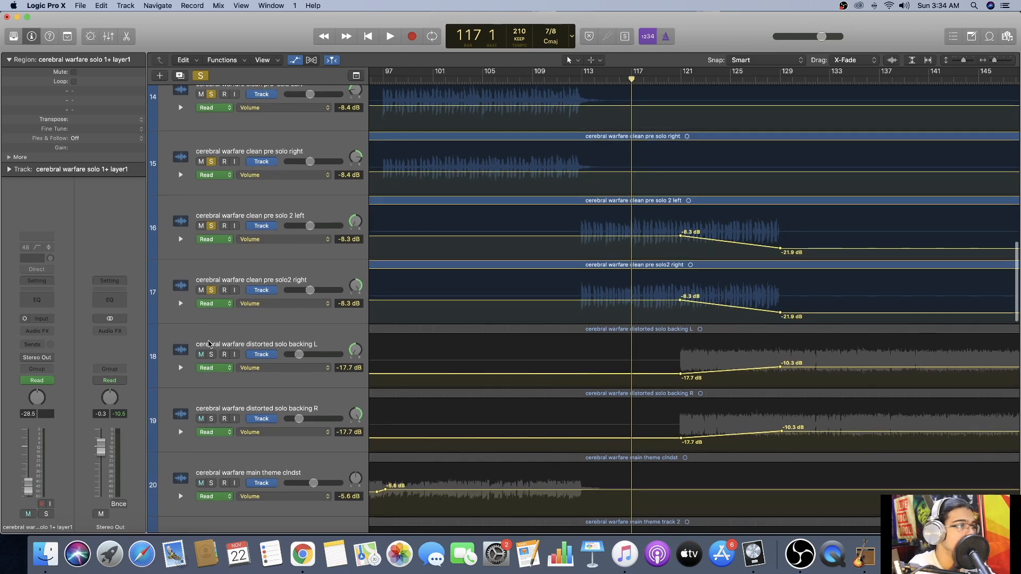
pyautogui.click(211, 355)
pyautogui.click(211, 420)
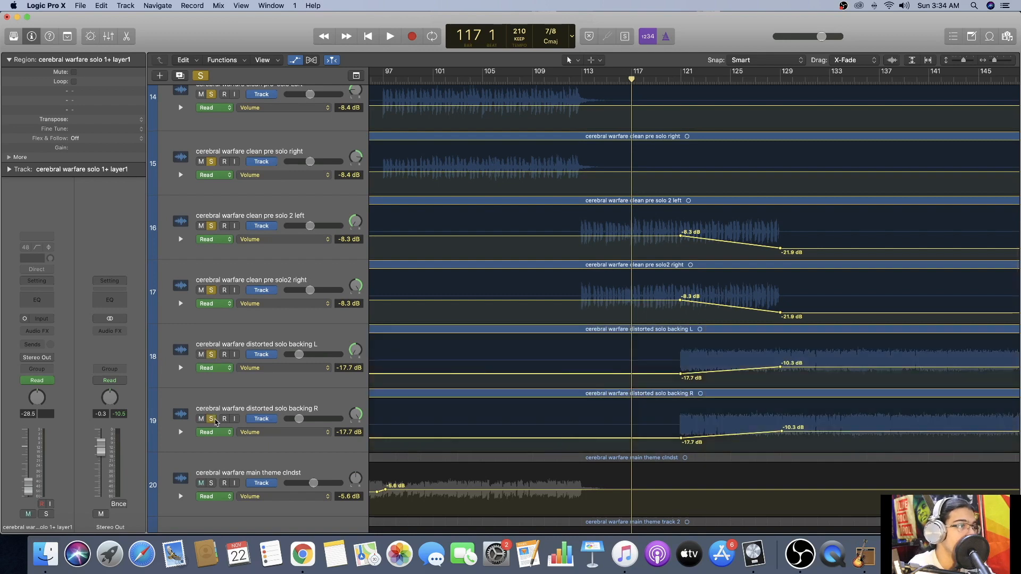
pyautogui.hscroll(5, 567, 307)
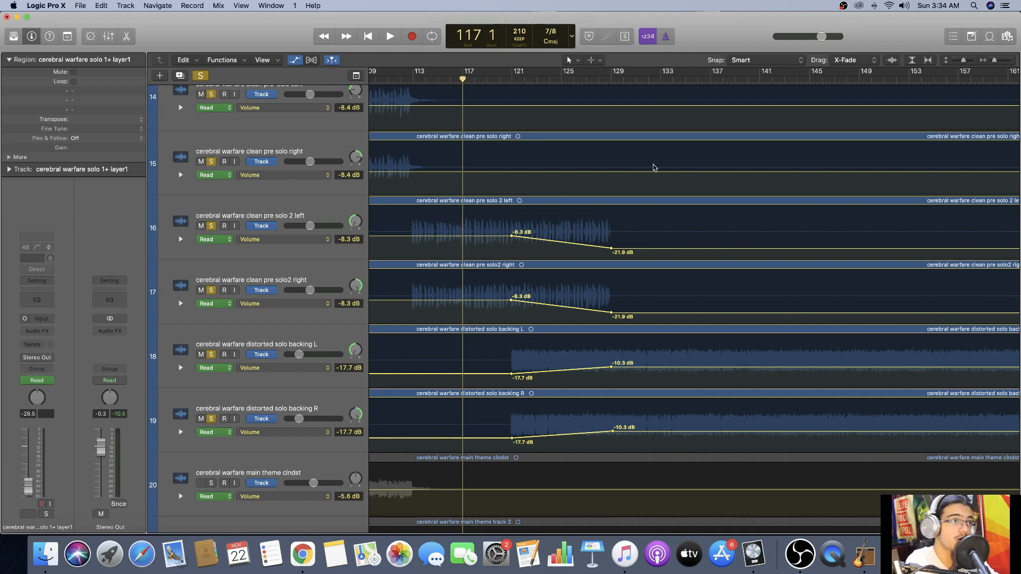
# Play the soloed tracks from bar 117, add the solo 1+ layer1 track to the solos and stop at about bar 129.
pyautogui.press('space')
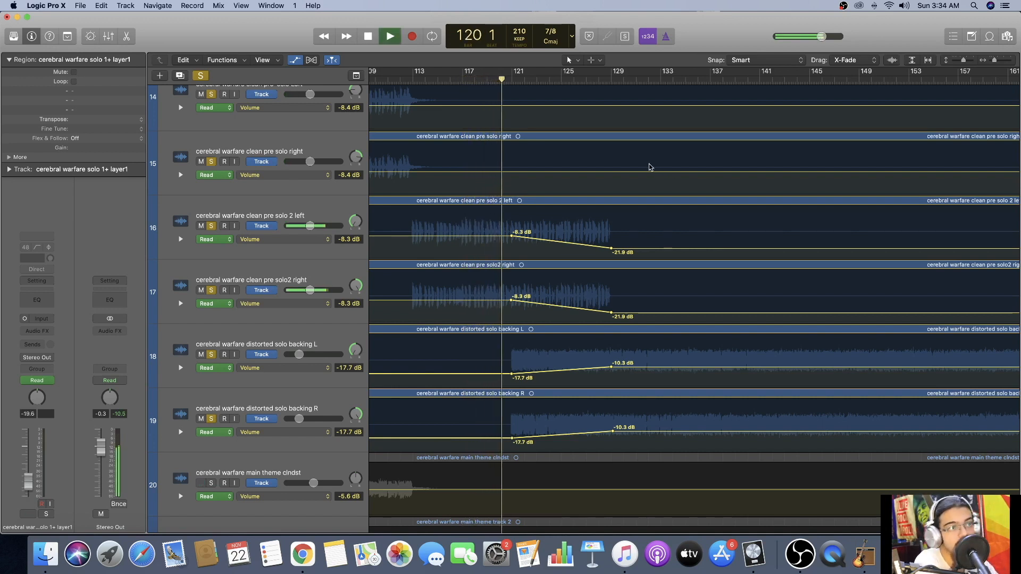
pyautogui.scroll(-3, 649, 167)
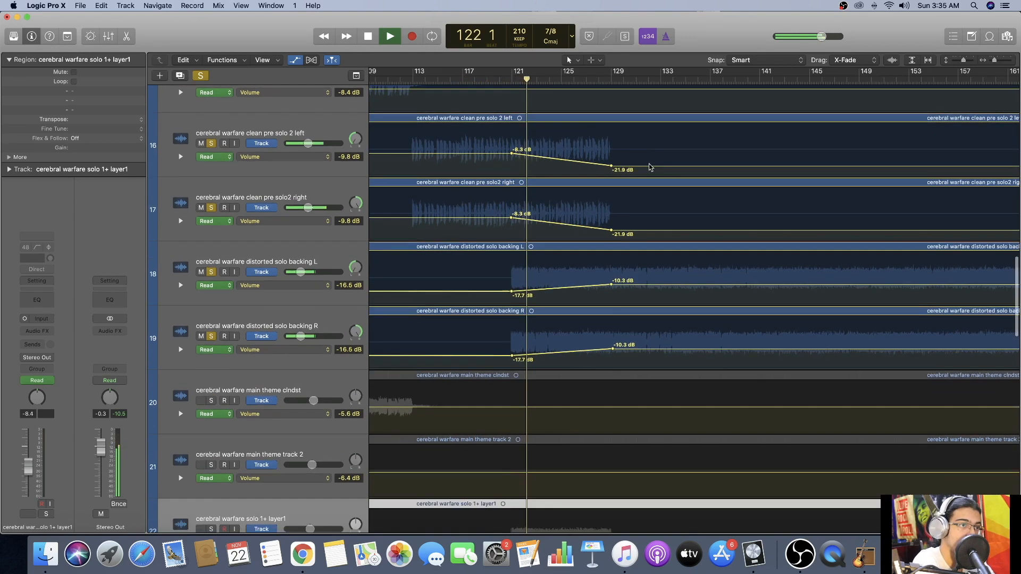
pyautogui.scroll(-1, 650, 167)
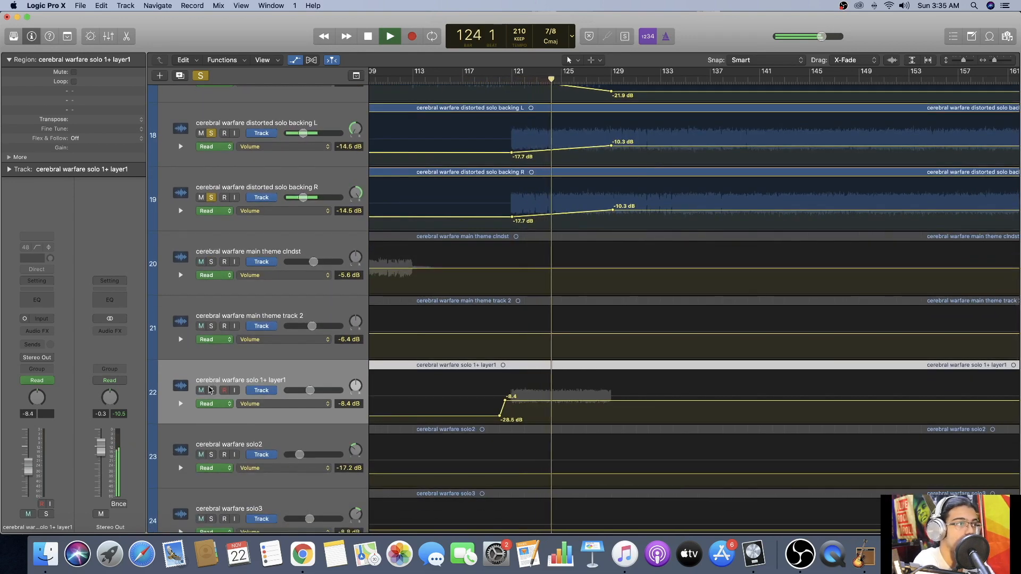
pyautogui.click(212, 391)
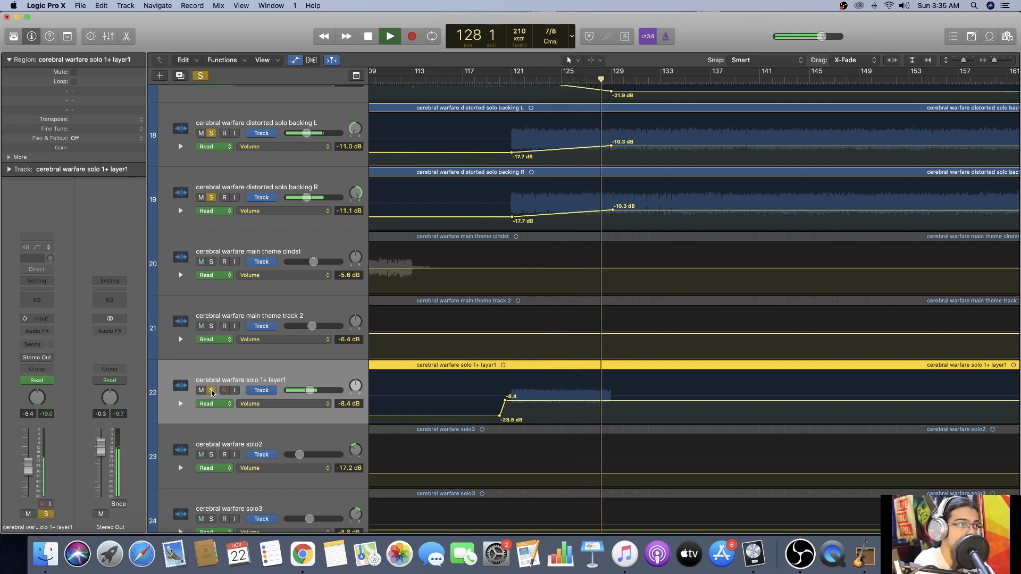
pyautogui.press('space')
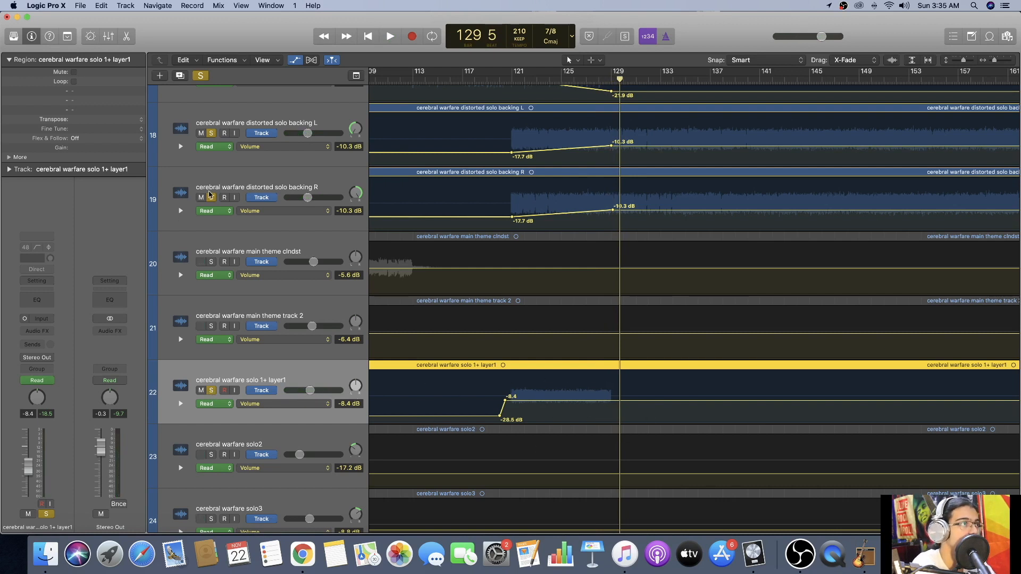
# Clear the solos on distorted solo backing R and L and on clean pre solo2 right and 2 left.
pyautogui.click(211, 197)
pyautogui.scroll(2, 210, 191)
pyautogui.click(211, 181)
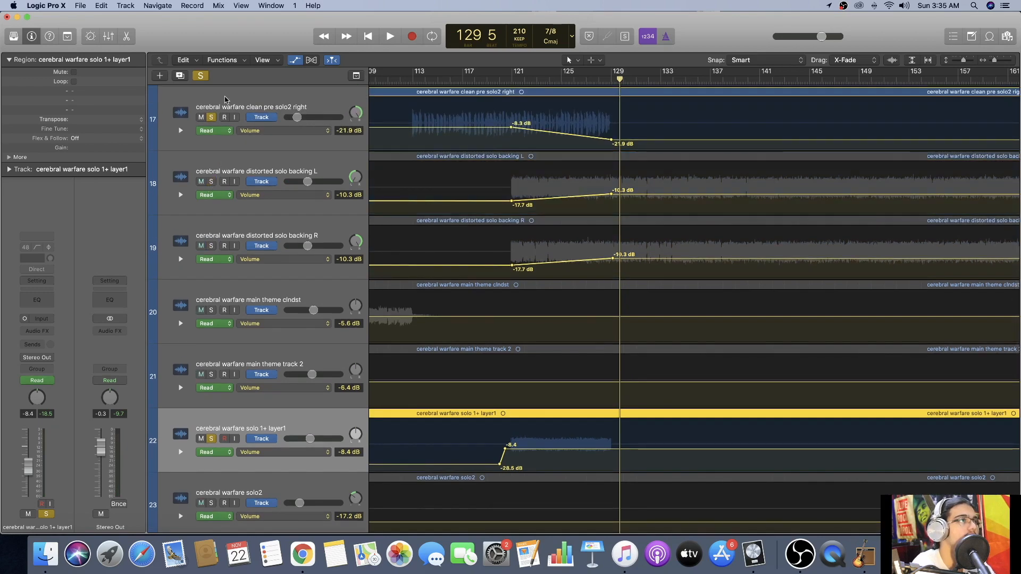
pyautogui.click(211, 117)
pyautogui.scroll(3, 213, 125)
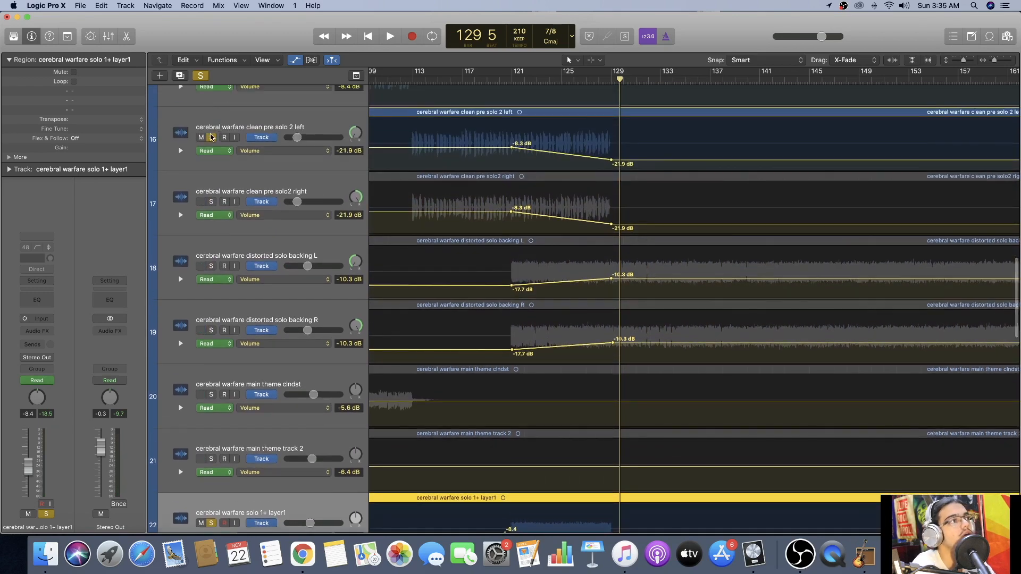
pyautogui.click(212, 137)
# Play solo 1+ layer1 alone from about bar 120, re-solo the distorted backing and clean pre solo 2 pairs and stop at about bar 130.
pyautogui.scroll(-5, 387, 255)
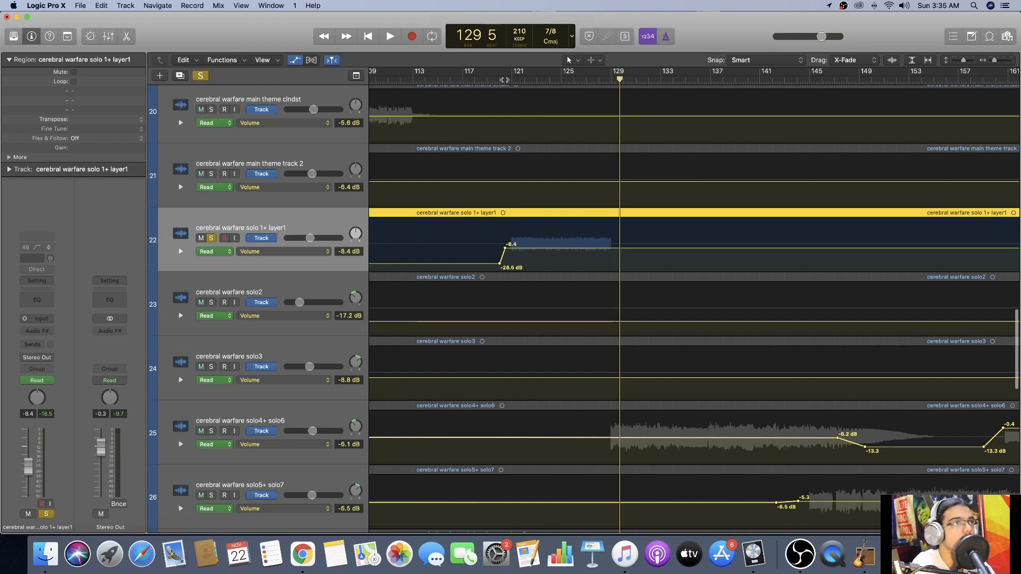
pyautogui.click(505, 80)
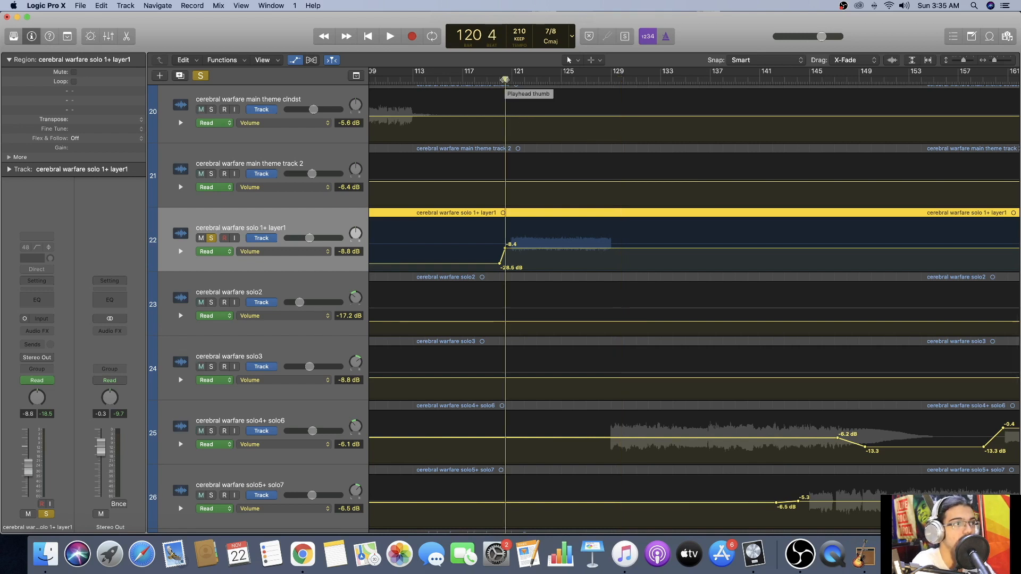
pyautogui.press('space')
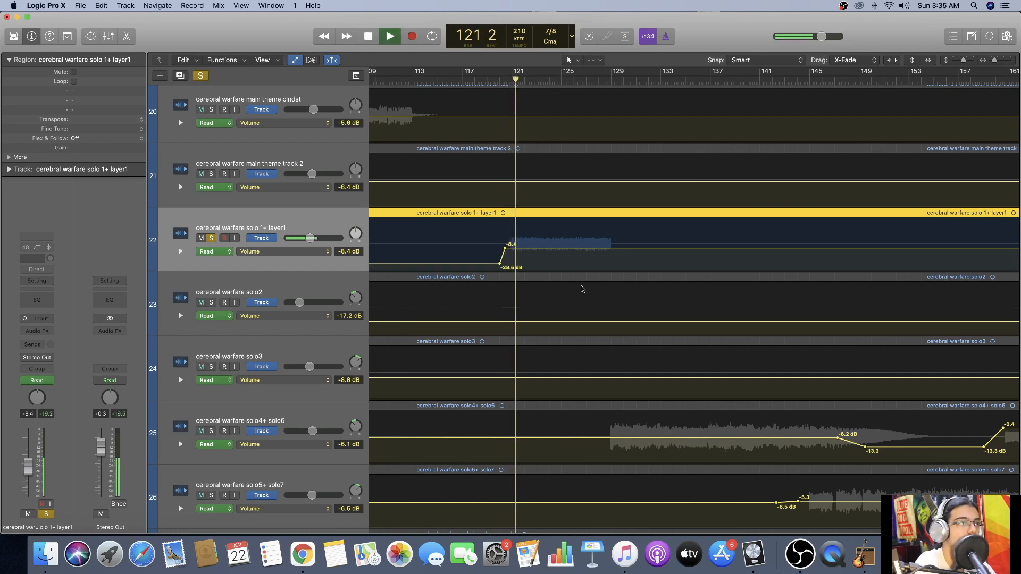
pyautogui.scroll(5, 207, 245)
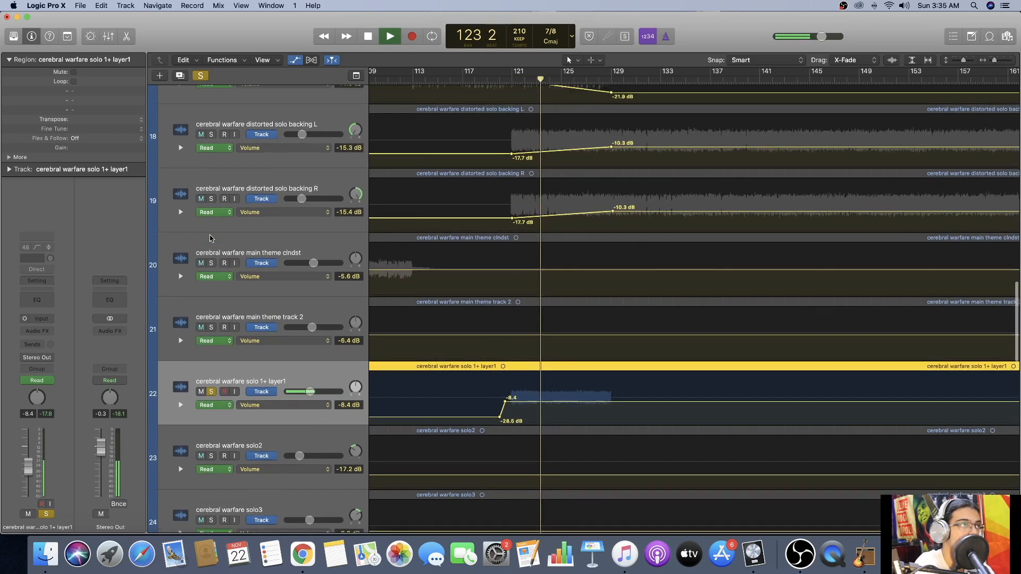
pyautogui.click(211, 244)
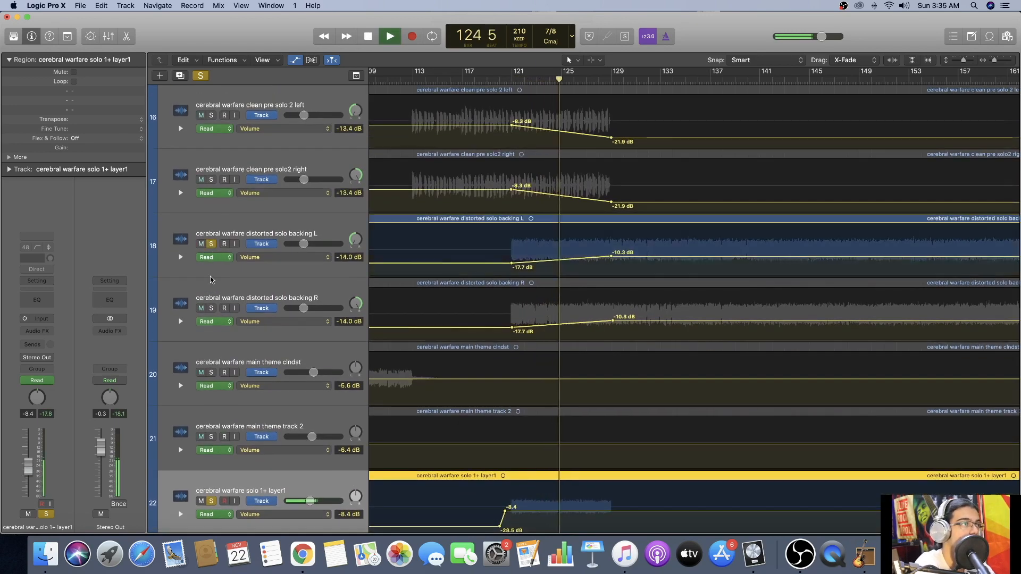
pyautogui.click(211, 308)
pyautogui.click(211, 180)
pyautogui.click(211, 116)
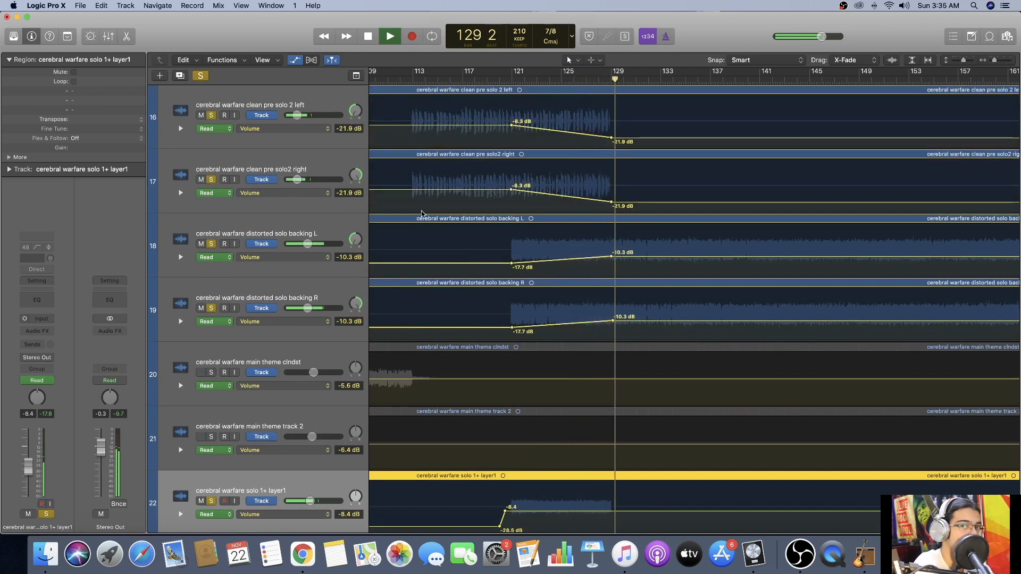
pyautogui.press('space')
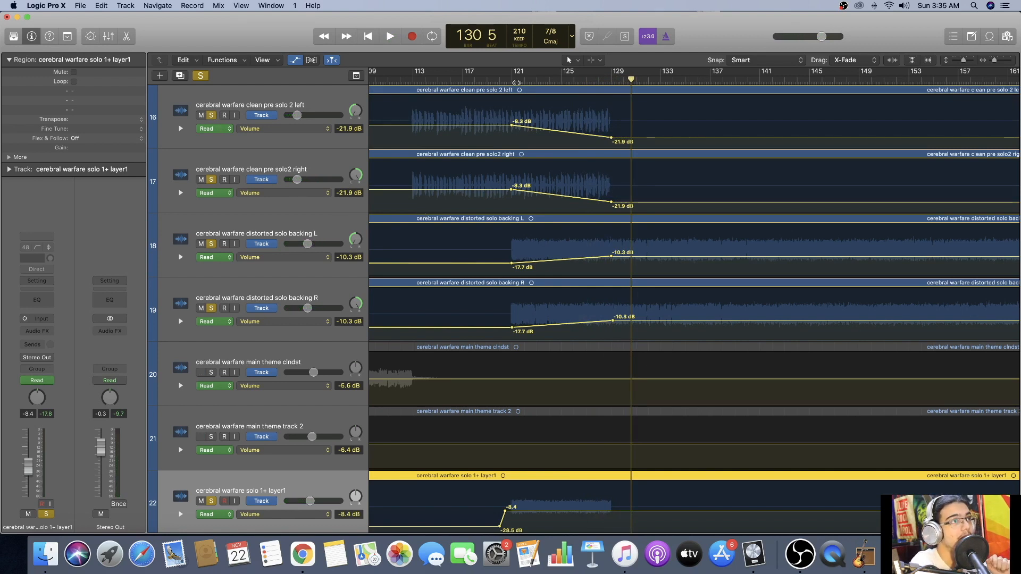
# Move the playhead to bar 129, start playback and zoom the timeline out to show the tracks through to the project end.
pyautogui.click(515, 81)
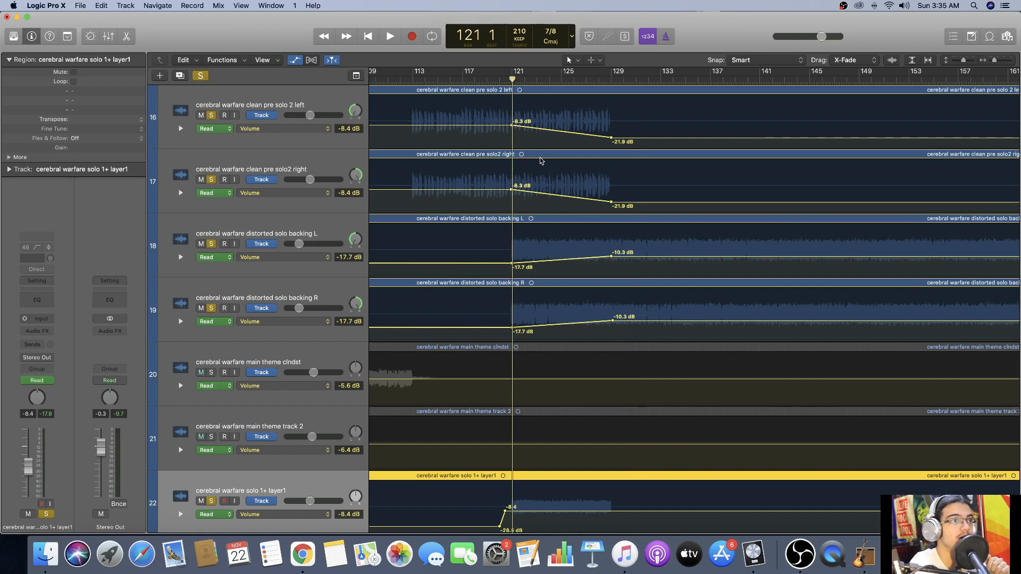
pyautogui.scroll(-4, 541, 160)
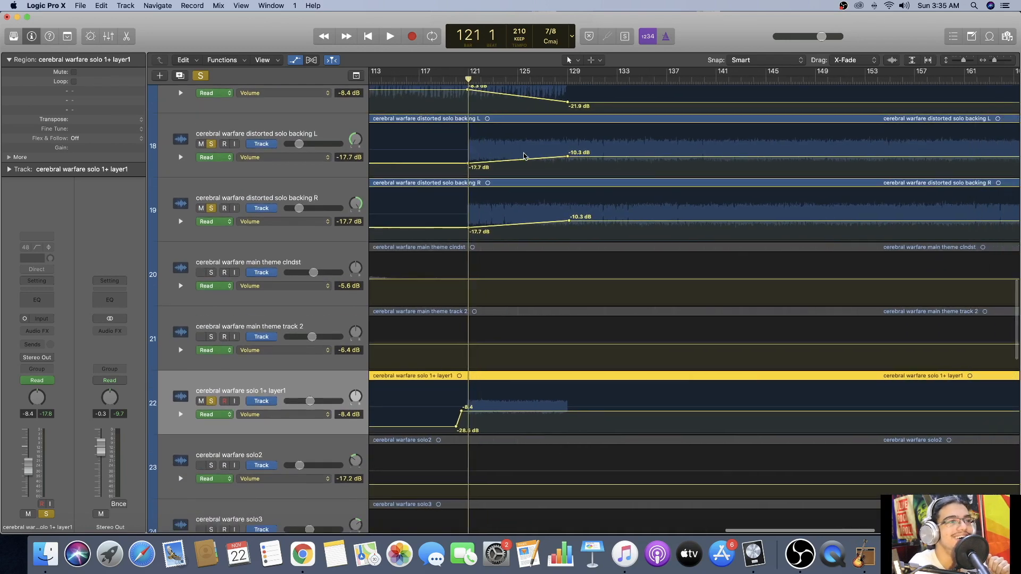
pyautogui.hscroll(7, 524, 156)
pyautogui.click(381, 81)
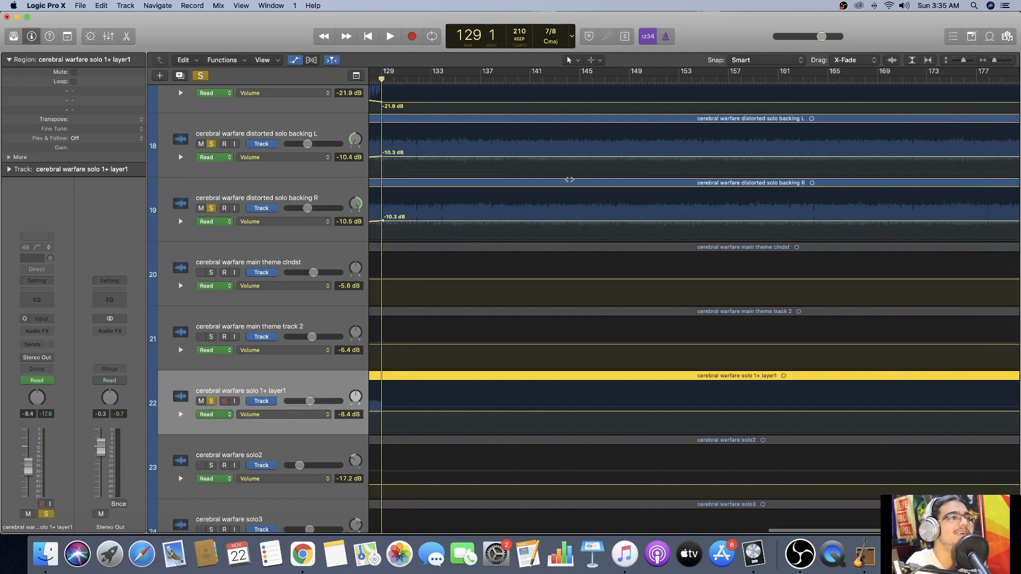
pyautogui.press('space')
pyautogui.hscroll(6, 745, 154)
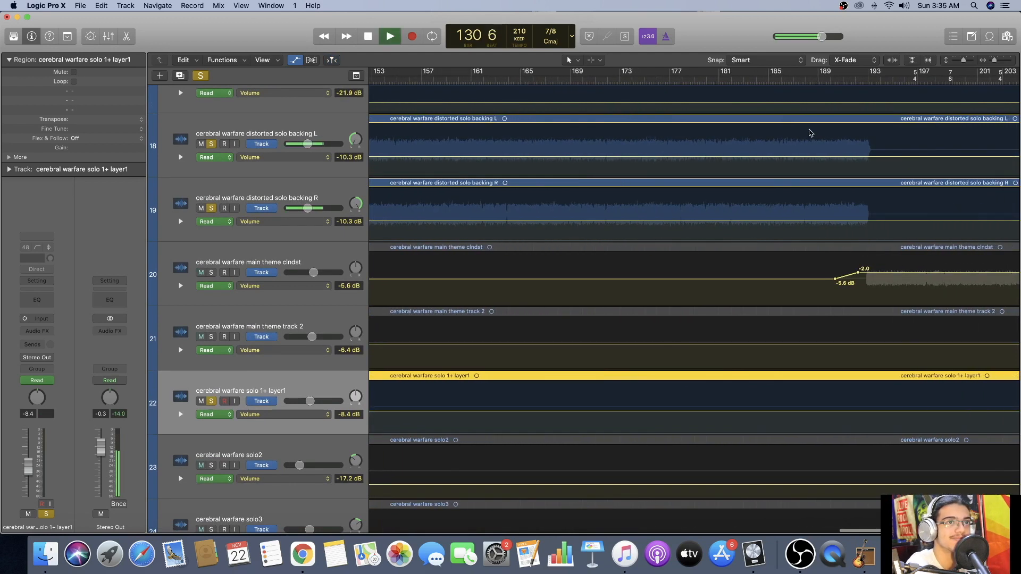
pyautogui.moveTo(992, 62); pyautogui.dragTo(990, 62)
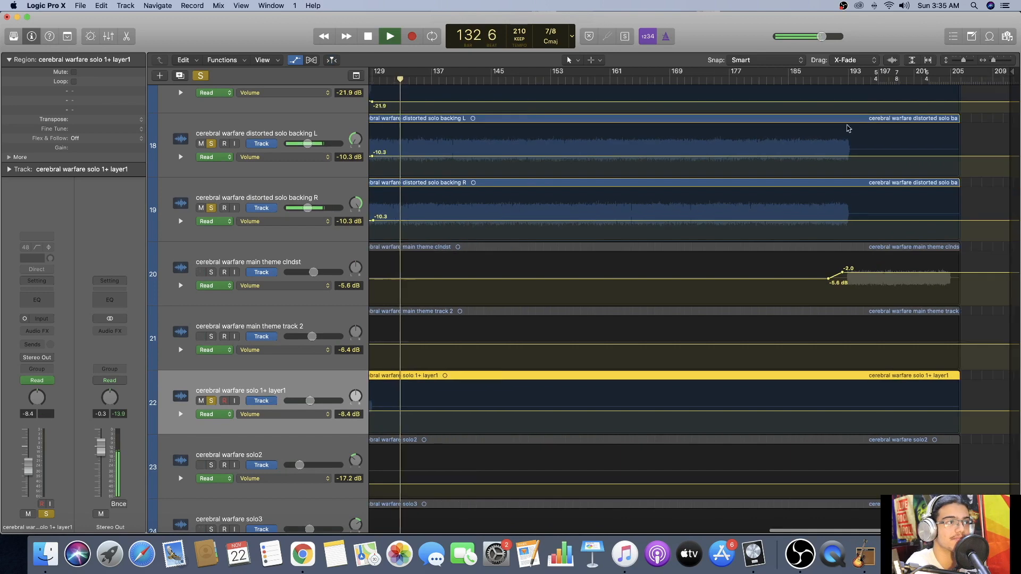
# Add the solo4+ solo6 and solo5+ solo7 tracks to the solos during playback and stop at about bar 149.
pyautogui.scroll(-8, 818, 192)
pyautogui.scroll(4, 810, 194)
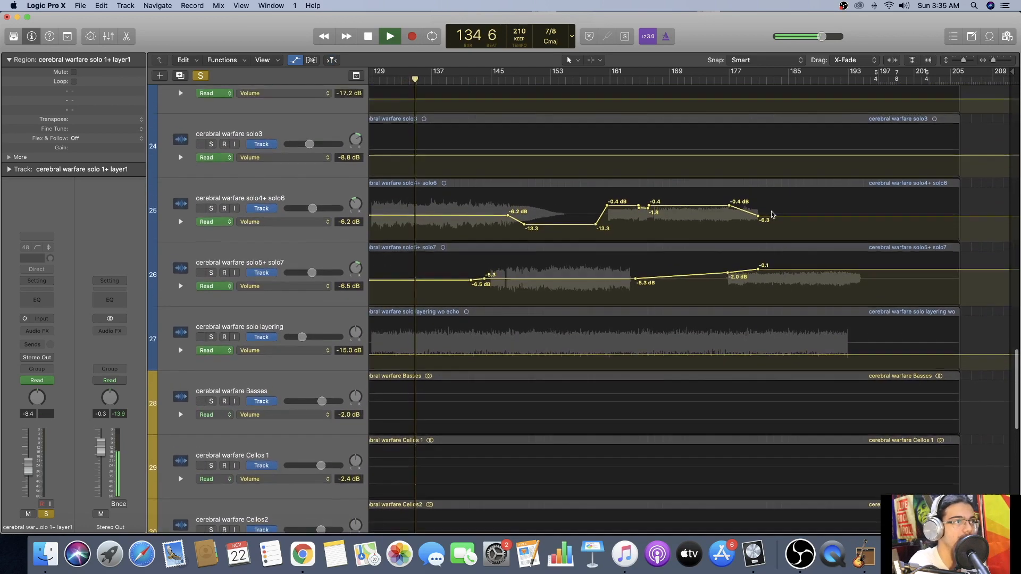
pyautogui.hscroll(-5, 810, 194)
pyautogui.click(212, 219)
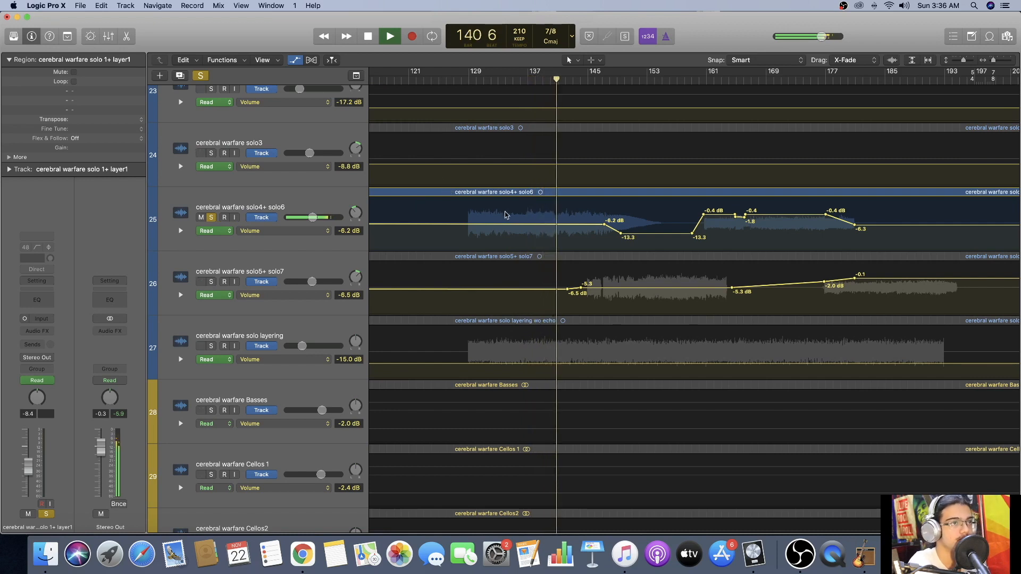
pyautogui.click(212, 282)
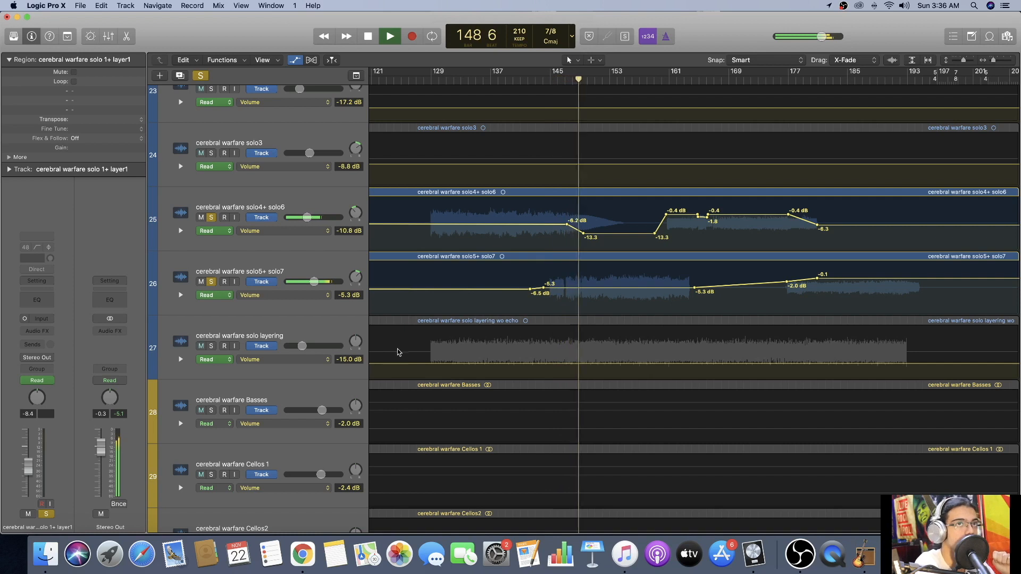
pyautogui.press('space')
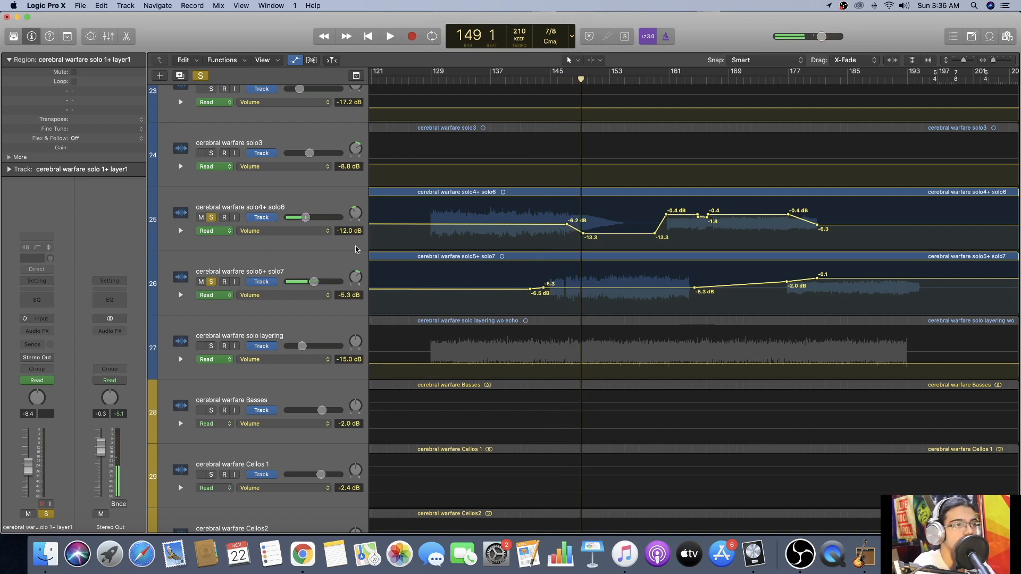
# Select the solo4+ solo6 track and open its ChromaVerb plug-in to inspect the reverb settings.
pyautogui.click(318, 199)
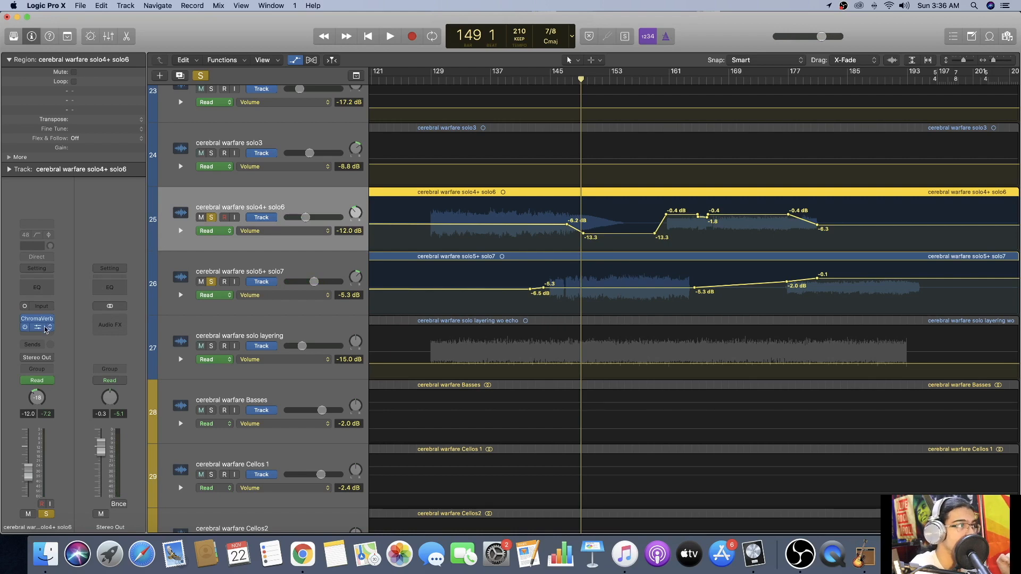
pyautogui.click(38, 323)
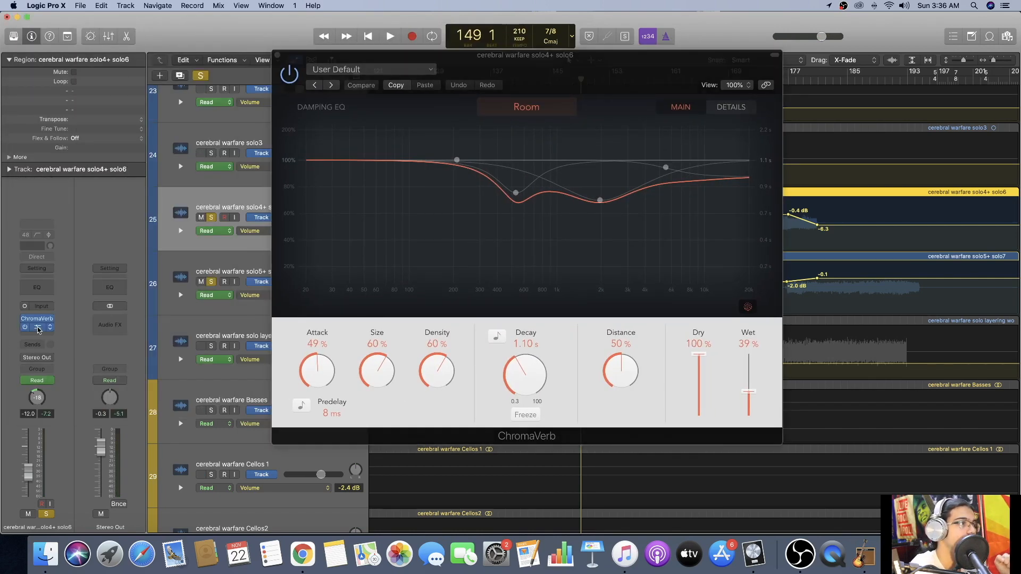
# Open the Tape Delay plug-in of the solo4+ solo6 track and arrange its window beside ChromaVerb.
pyautogui.click(38, 330)
pyautogui.moveTo(605, 59); pyautogui.dragTo(791, 228)
pyautogui.moveTo(669, 248); pyautogui.dragTo(720, 208)
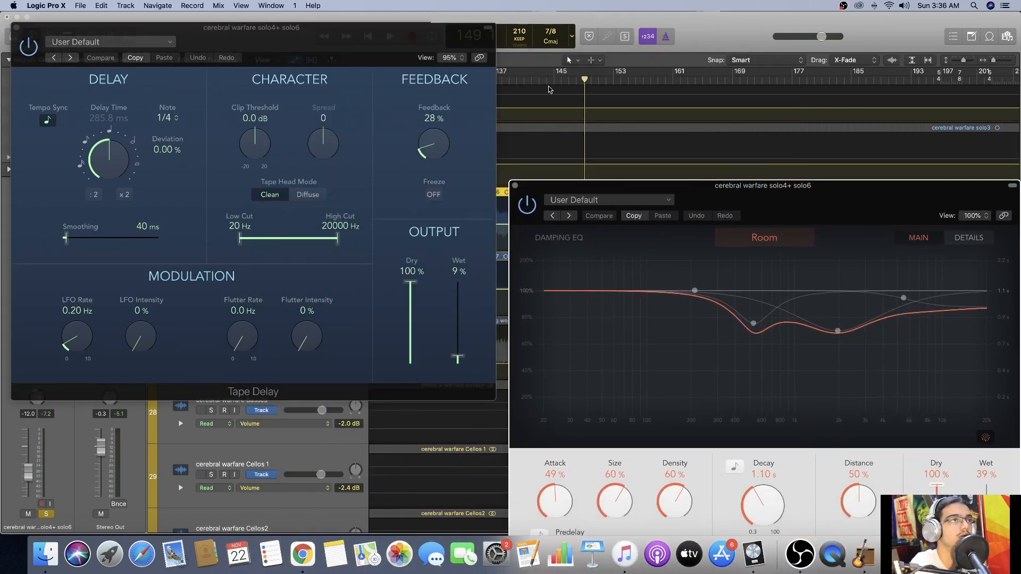
# Play the solos from about bar 126 and move the Tape Delay window clear of the track headers.
pyautogui.hscroll(-5, 547, 90)
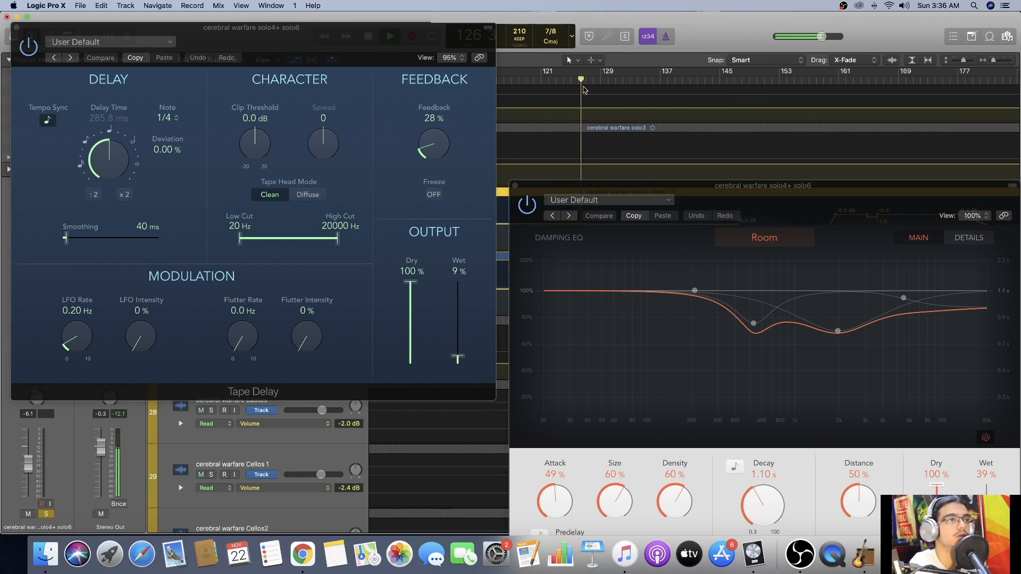
pyautogui.scroll(-3, 584, 93)
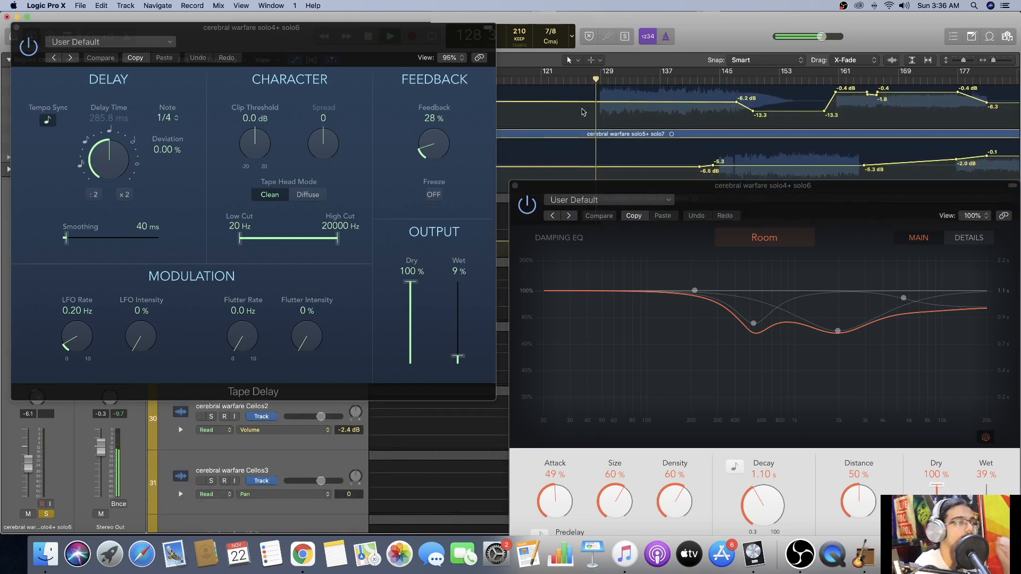
pyautogui.moveTo(372, 45); pyautogui.dragTo(383, 245)
# Remove the solos from the lead, distorted backing and clean pre solo tracks and stop playback at about bar 139.
pyautogui.click(201, 95)
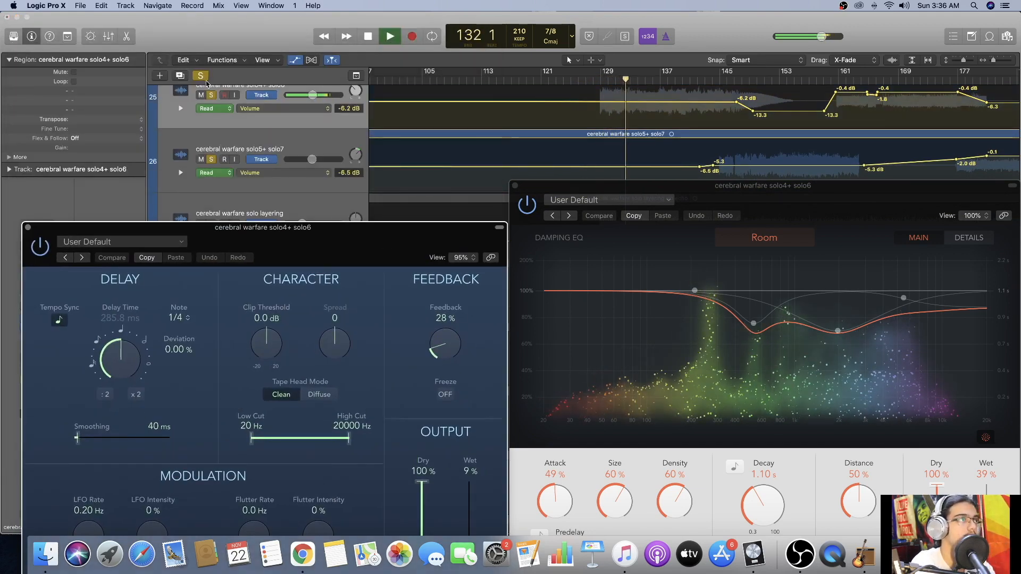
pyautogui.scroll(4, 216, 133)
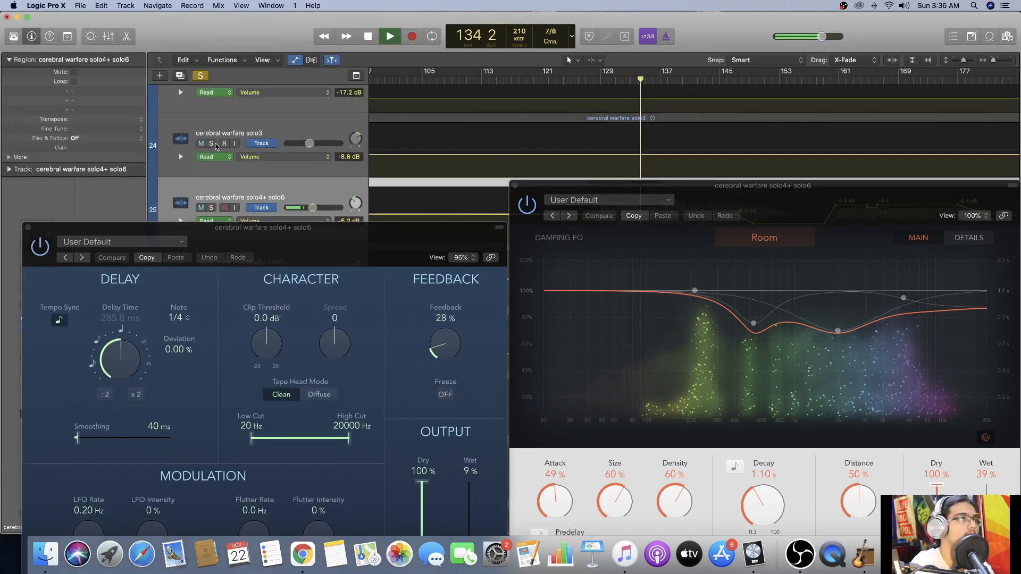
pyautogui.scroll(4, 213, 157)
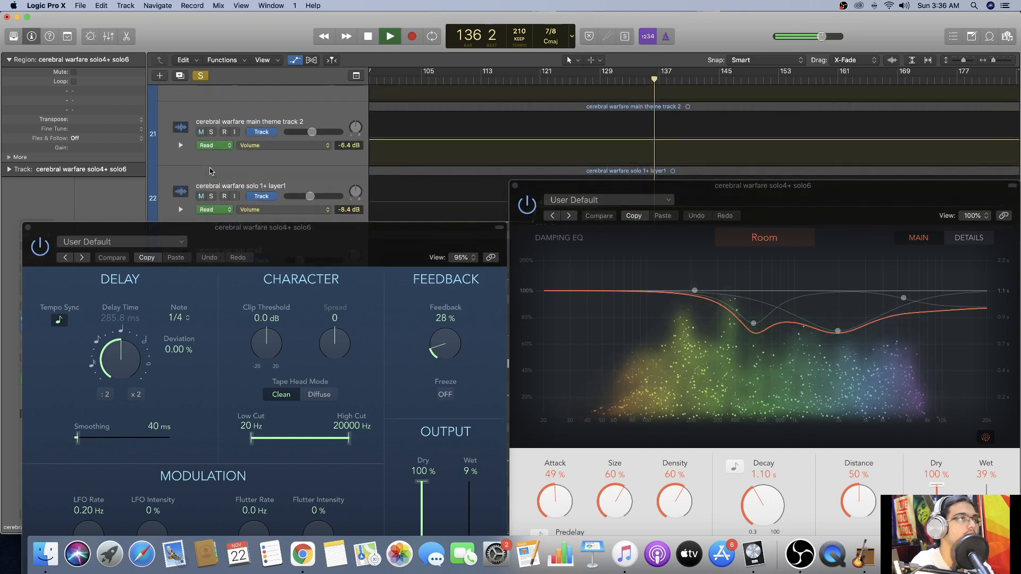
pyautogui.scroll(3, 210, 169)
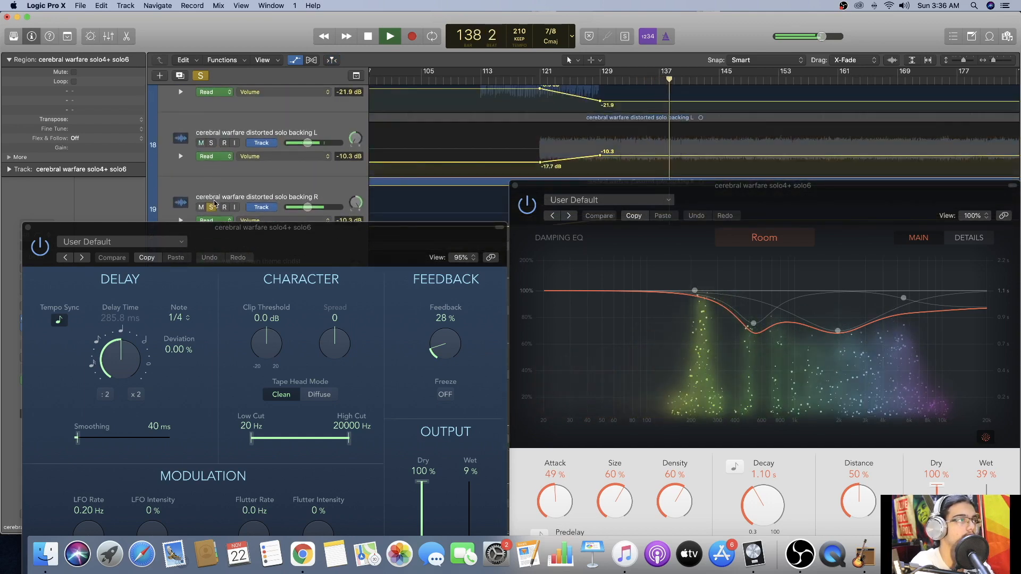
pyautogui.press('space')
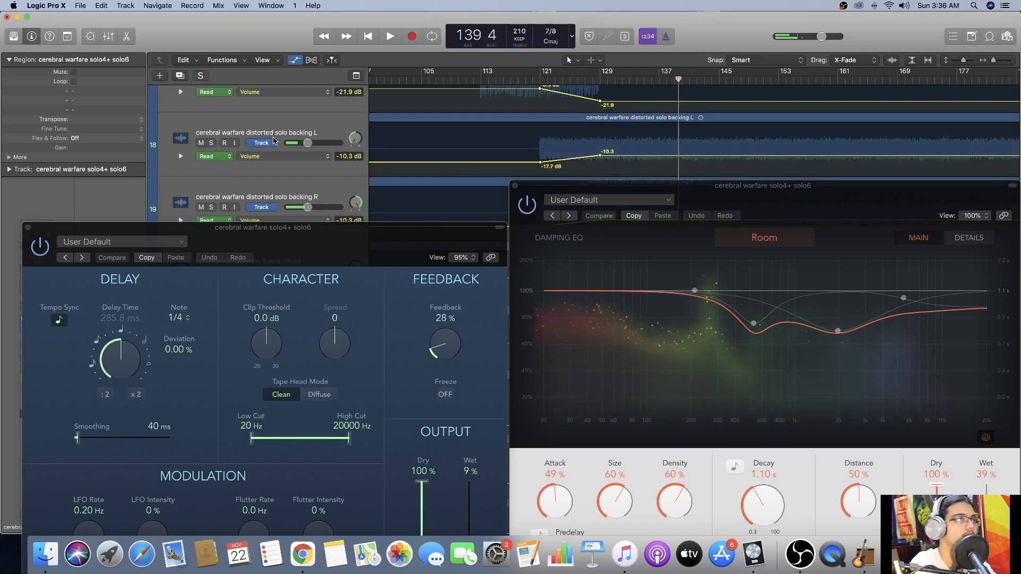
# Solo only the solo4+ solo6 track and play it from bar 129 with both plug-in windows open.
pyautogui.scroll(-6, 274, 140)
pyautogui.scroll(-3, 275, 140)
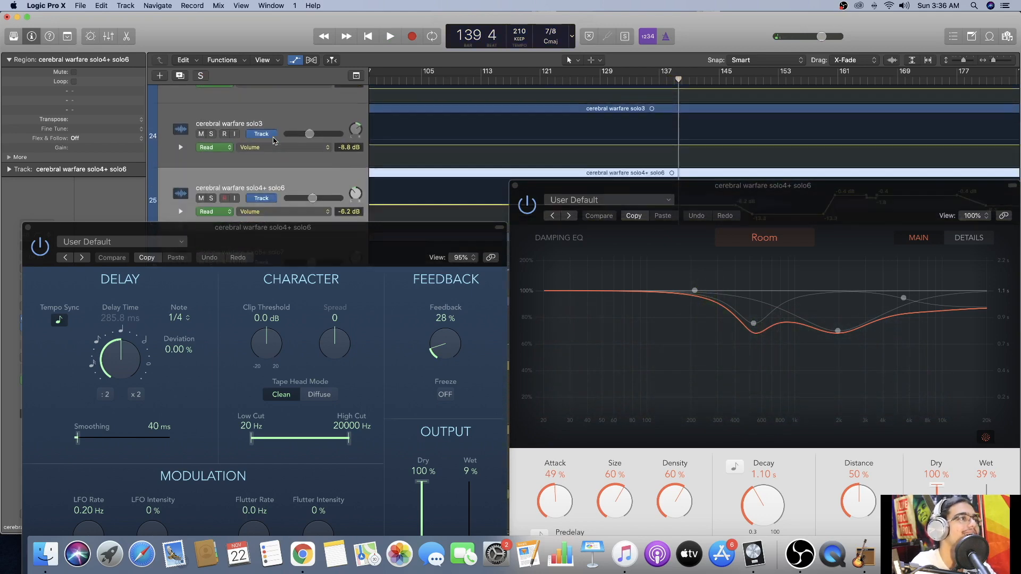
pyautogui.click(211, 178)
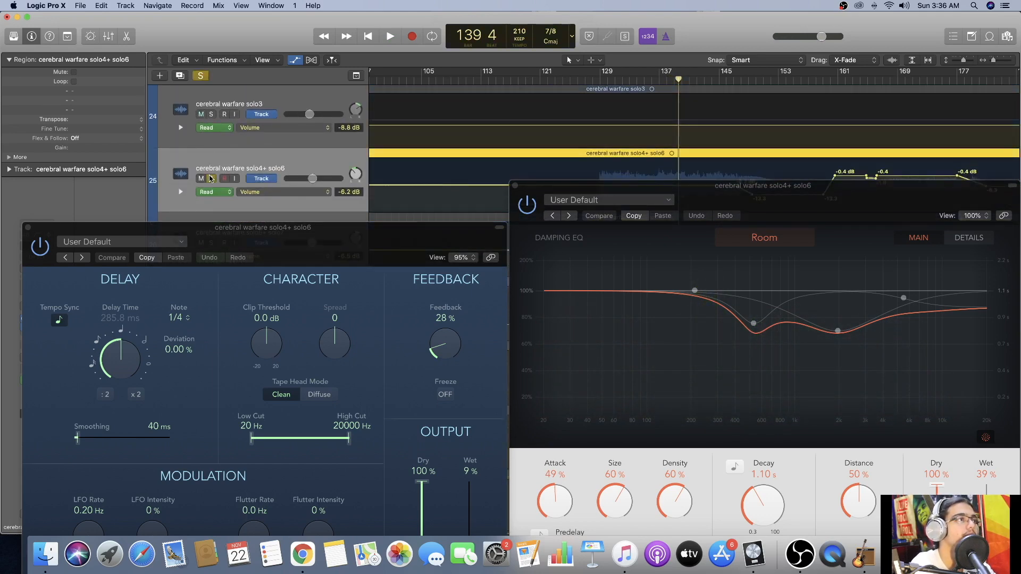
pyautogui.moveTo(336, 244); pyautogui.dragTo(311, 170)
pyautogui.click(604, 88)
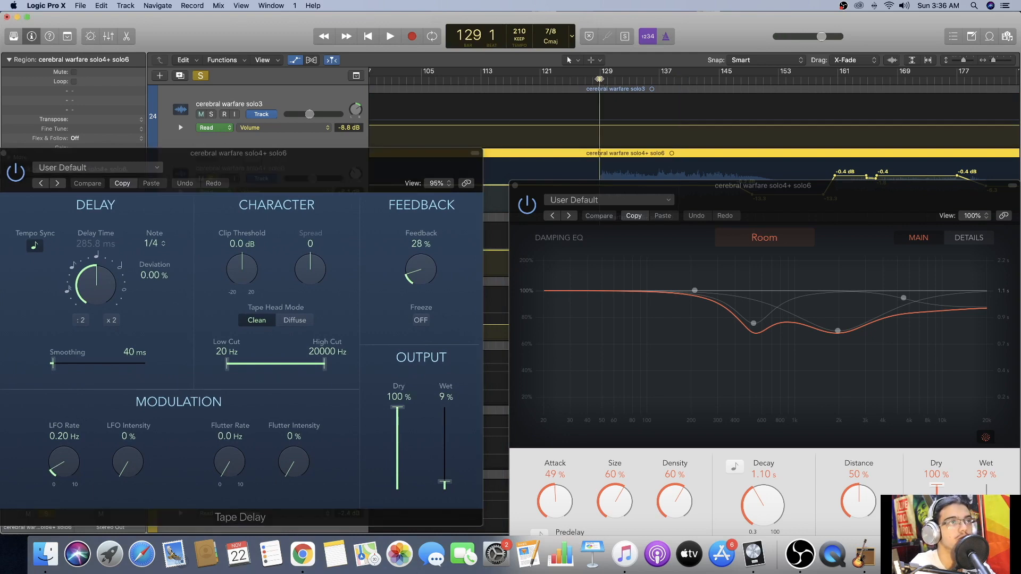
pyautogui.press('space')
# Toggle ChromaVerb's bypass while solo4+ solo6 plays, stop at about bar 139 and close both plug-in windows.
pyautogui.moveTo(705, 204); pyautogui.dragTo(682, 142)
pyautogui.moveTo(729, 260)
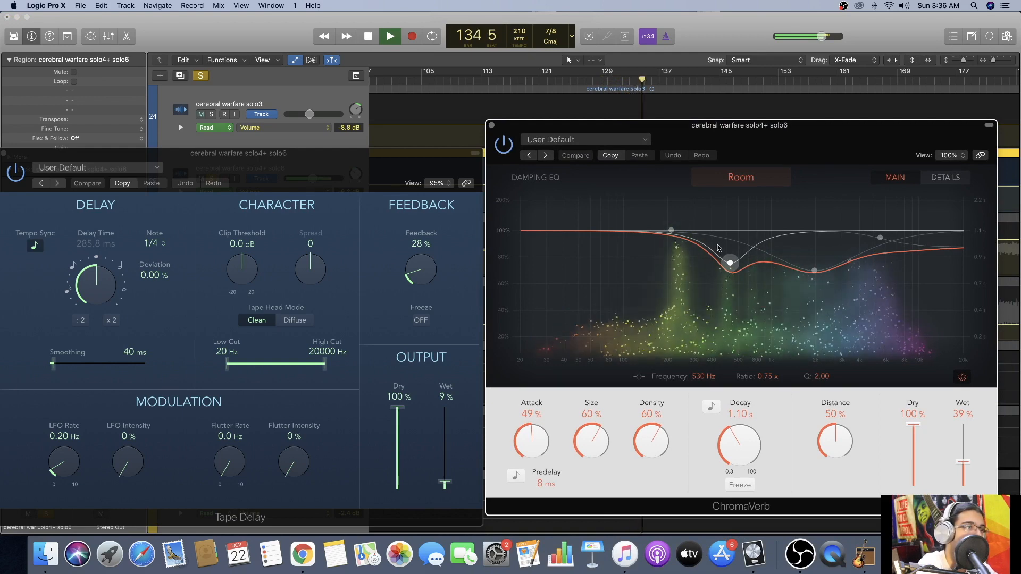
pyautogui.click(503, 144)
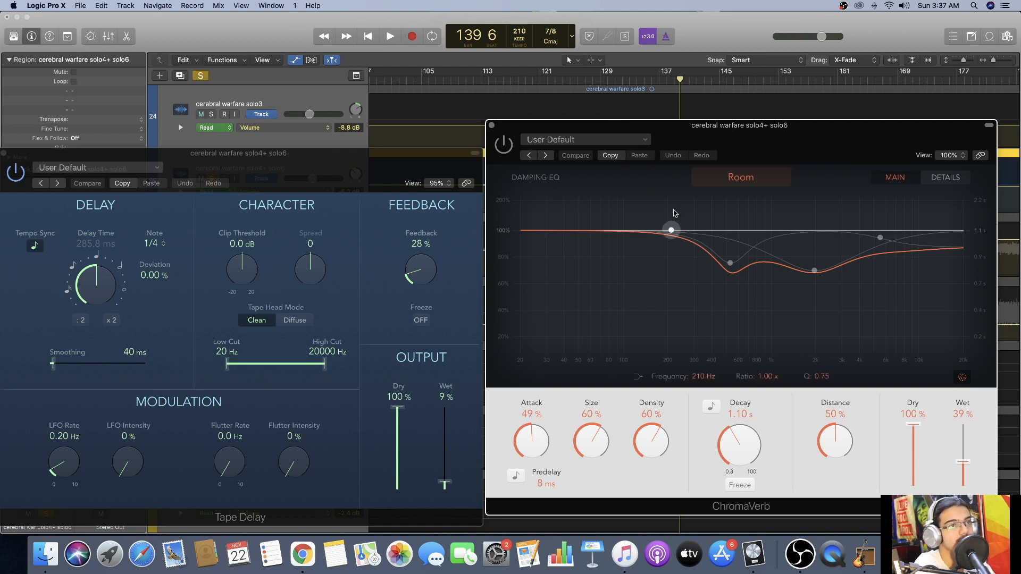
pyautogui.click(492, 126)
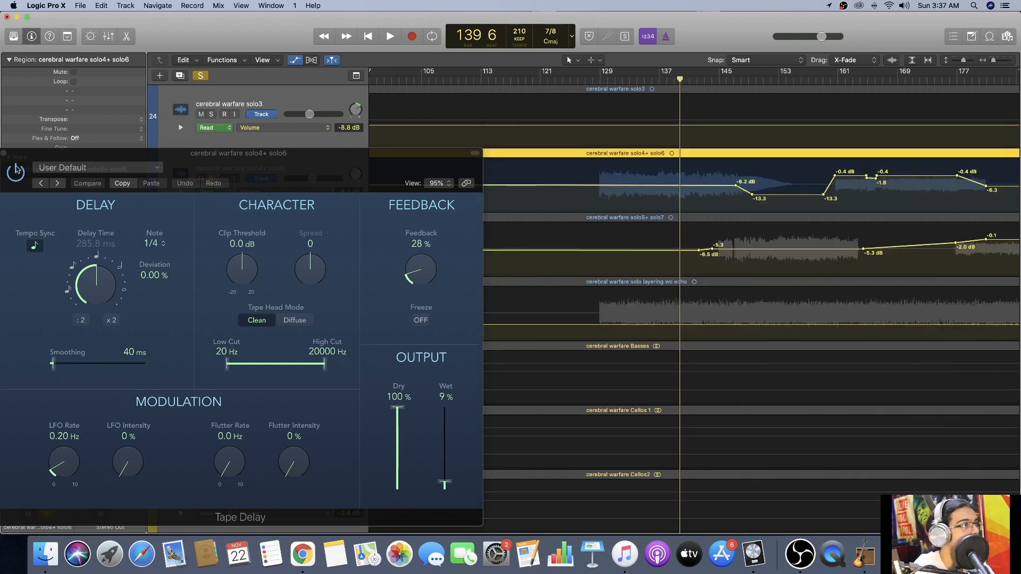
pyautogui.click(4, 154)
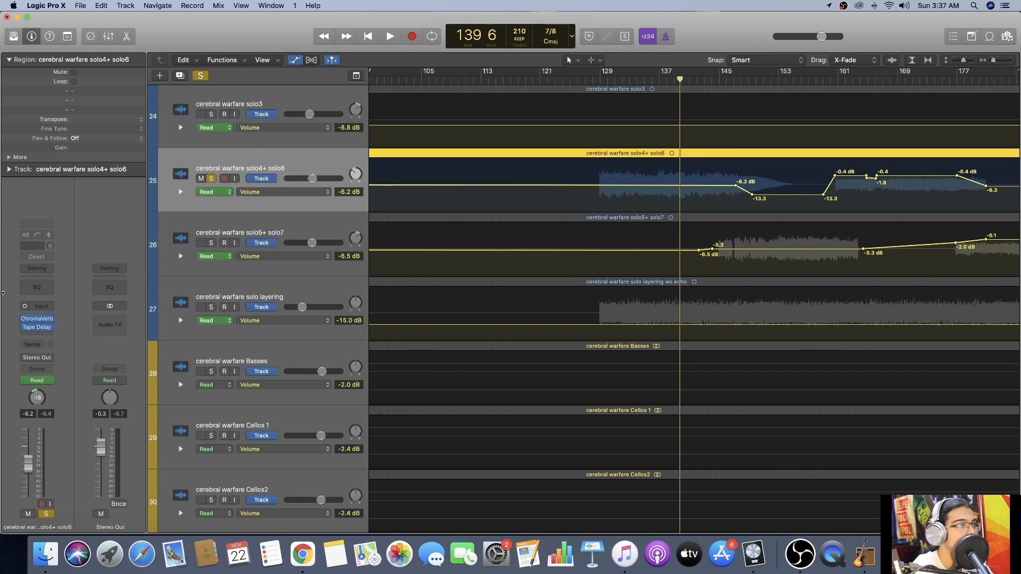
# Clear the solos on the solo4 to solo7 tracks, solo only solo layering and move the playhead to bar 129.
pyautogui.click(212, 244)
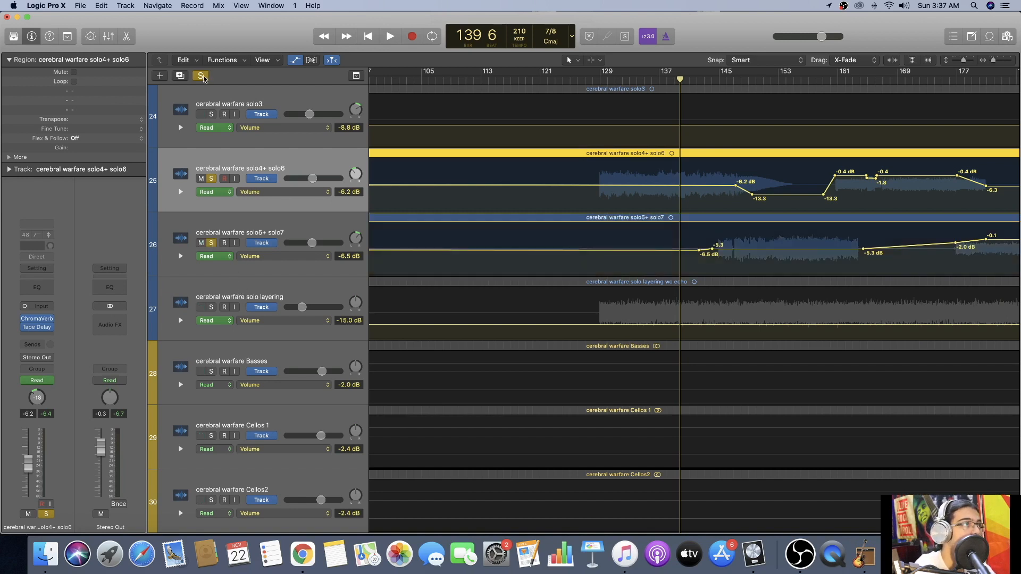
pyautogui.click(202, 77)
pyautogui.click(211, 308)
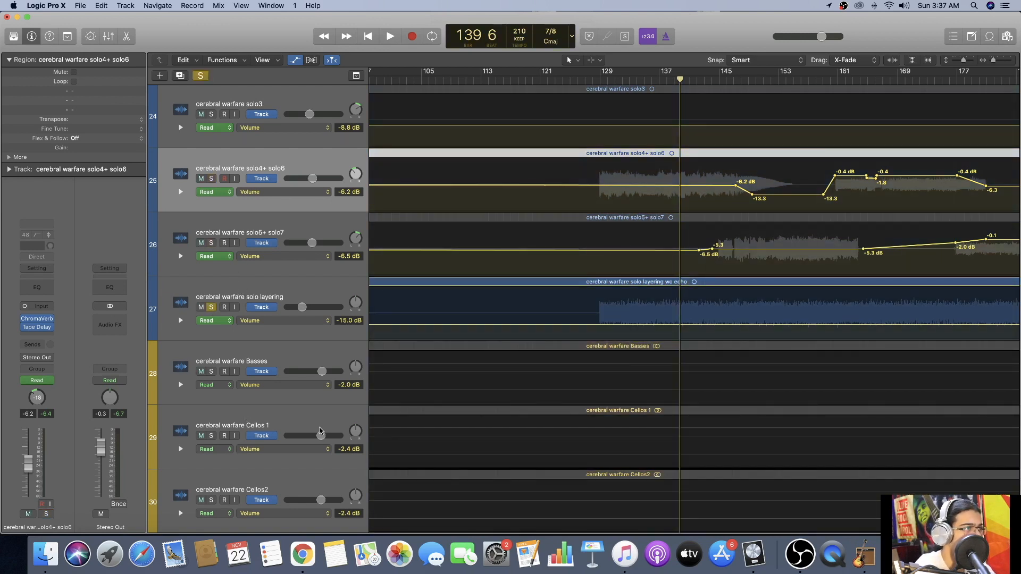
pyautogui.click(607, 79)
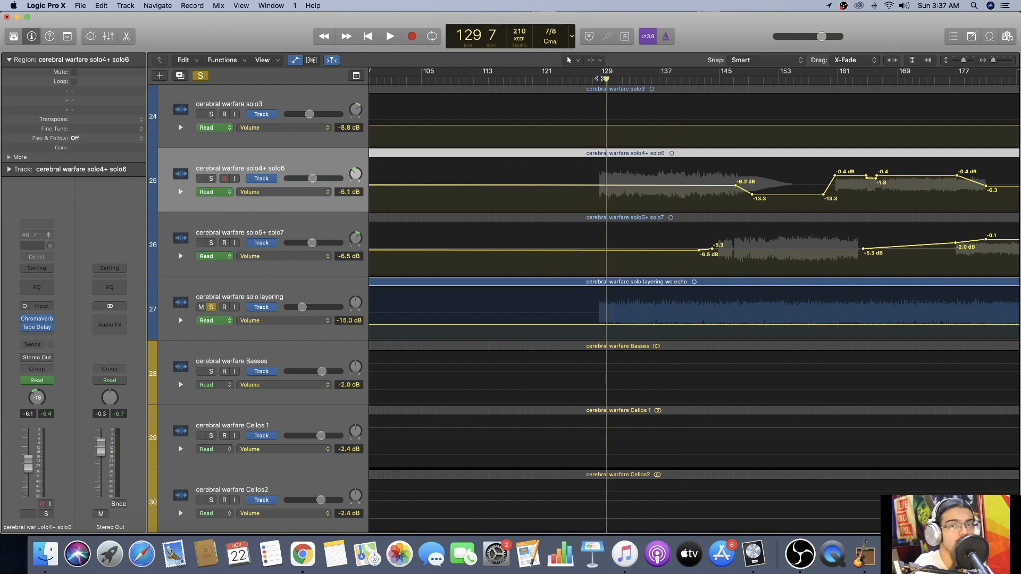
pyautogui.click(599, 79)
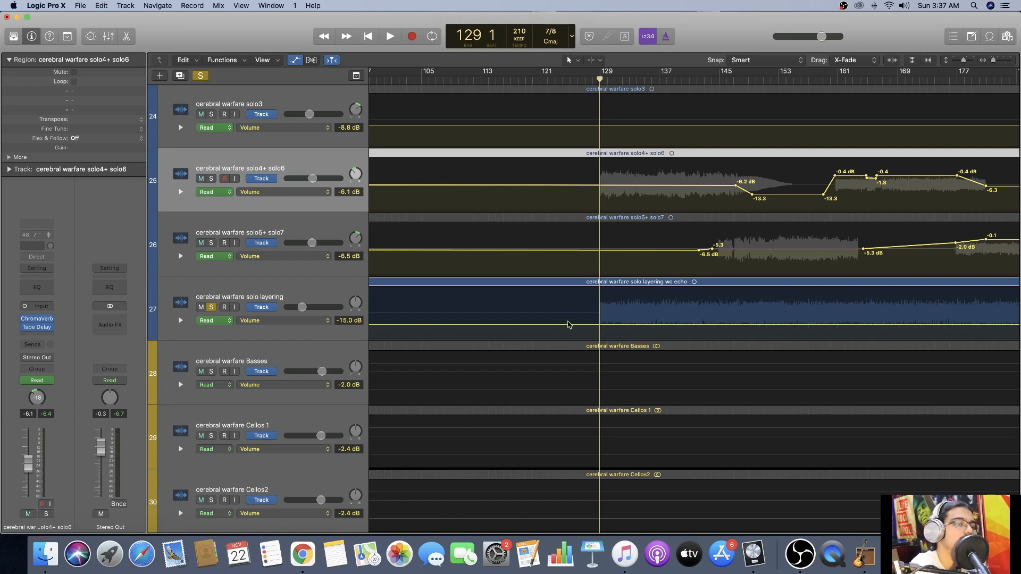
# Select the solo layering track, open its ChromaVerb plug-in and start playback from bar 129.
pyautogui.click(316, 297)
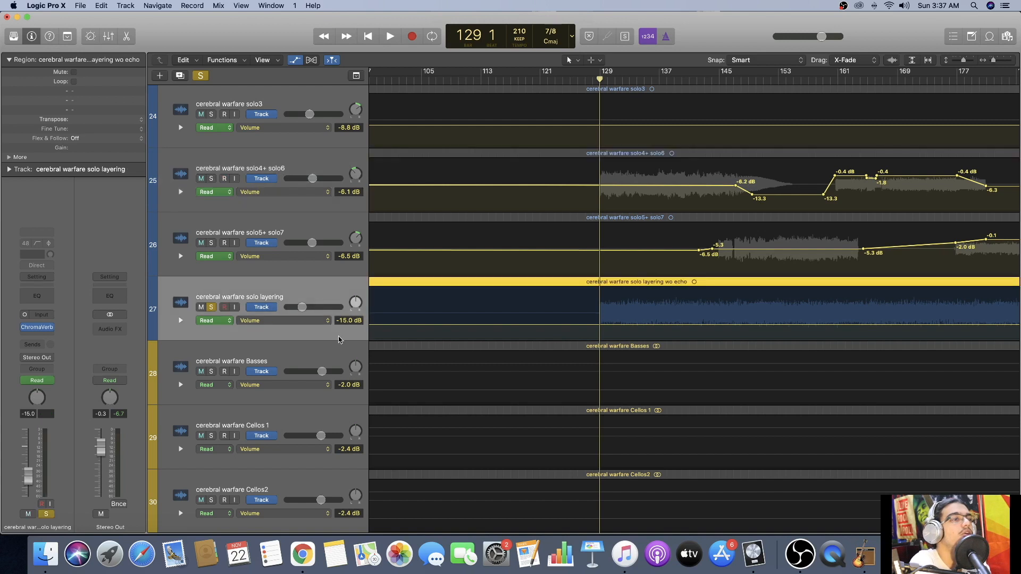
pyautogui.click(36, 327)
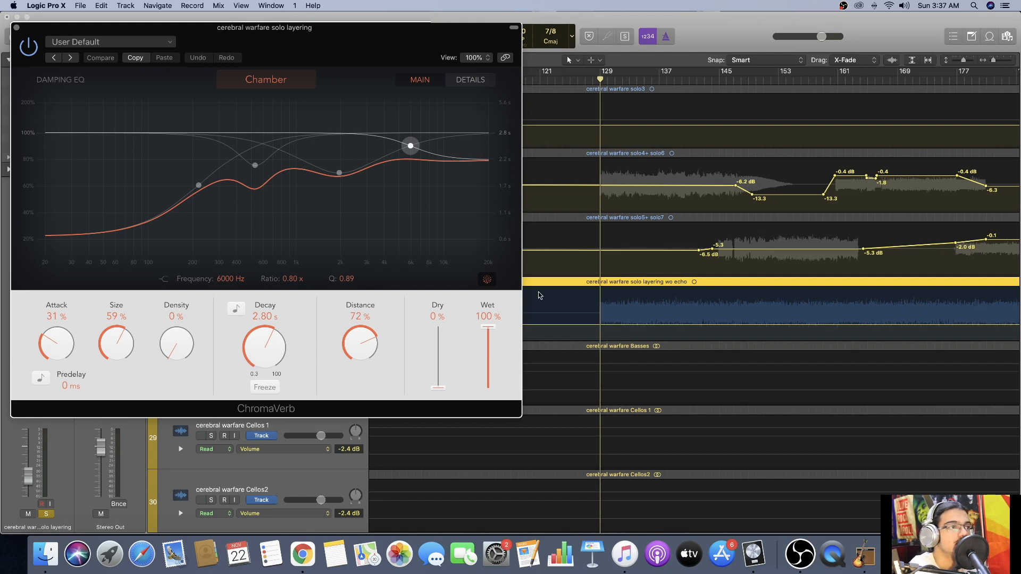
pyautogui.press('space')
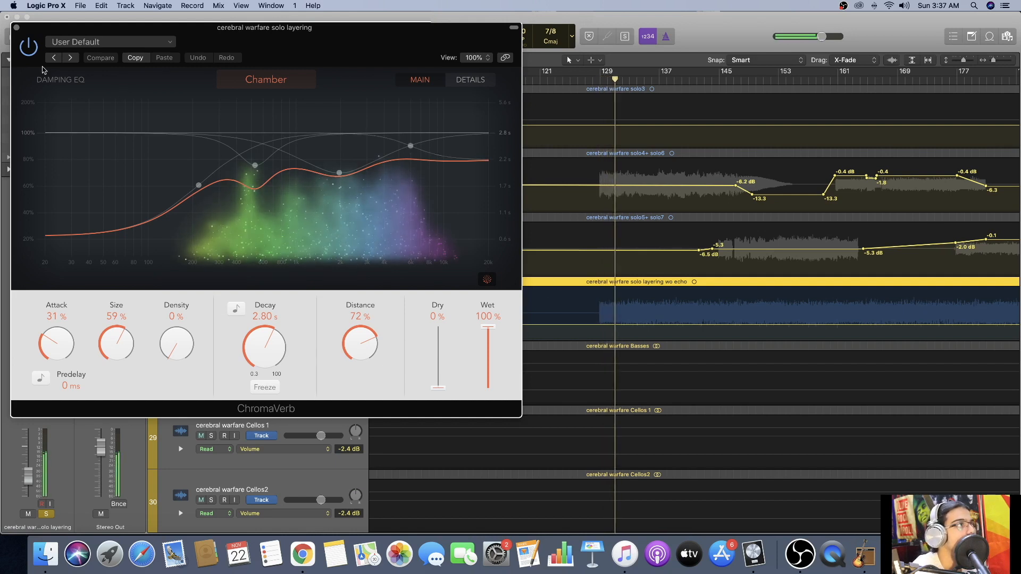
# Bypass and re-enable ChromaVerb on solo layering during playback, close the plug-in and stop at about bar 146.
pyautogui.click(27, 48)
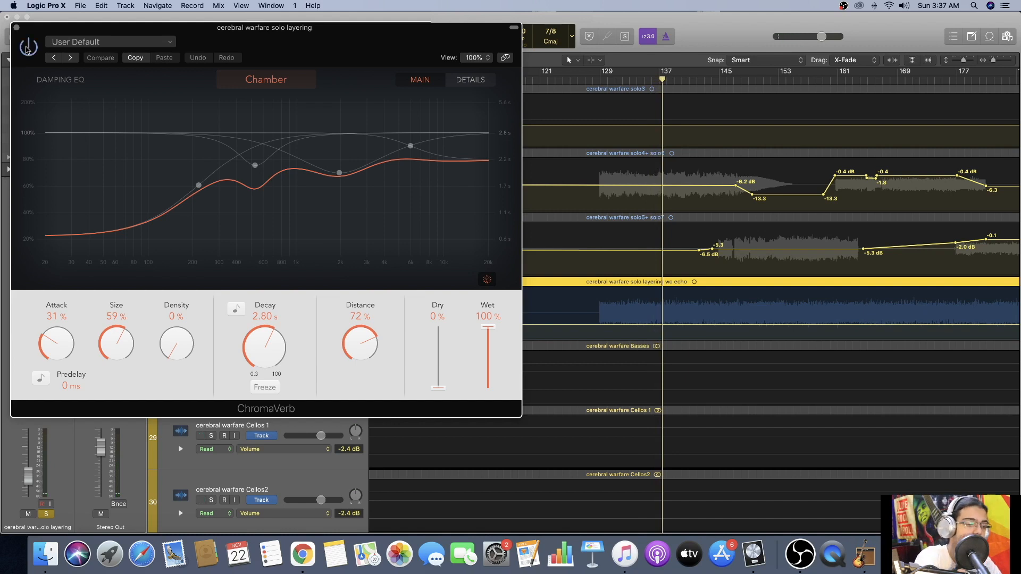
pyautogui.click(26, 48)
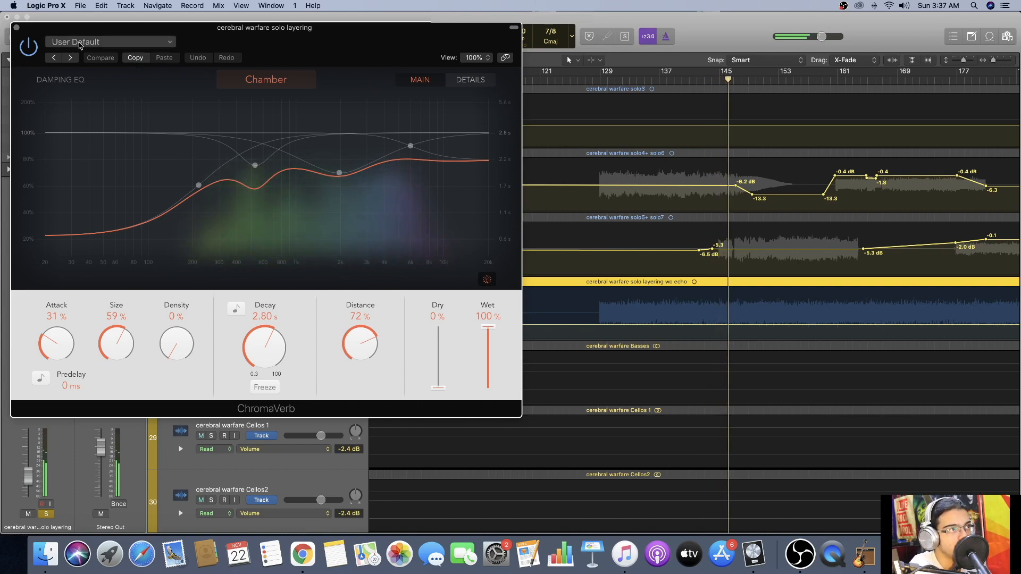
pyautogui.click(16, 28)
# Add the Violins, Boys Chamber Ensemble, French Horns, Trumpets and Tuba tracks to the soloed tracks.
pyautogui.hscroll(10, 413, 170)
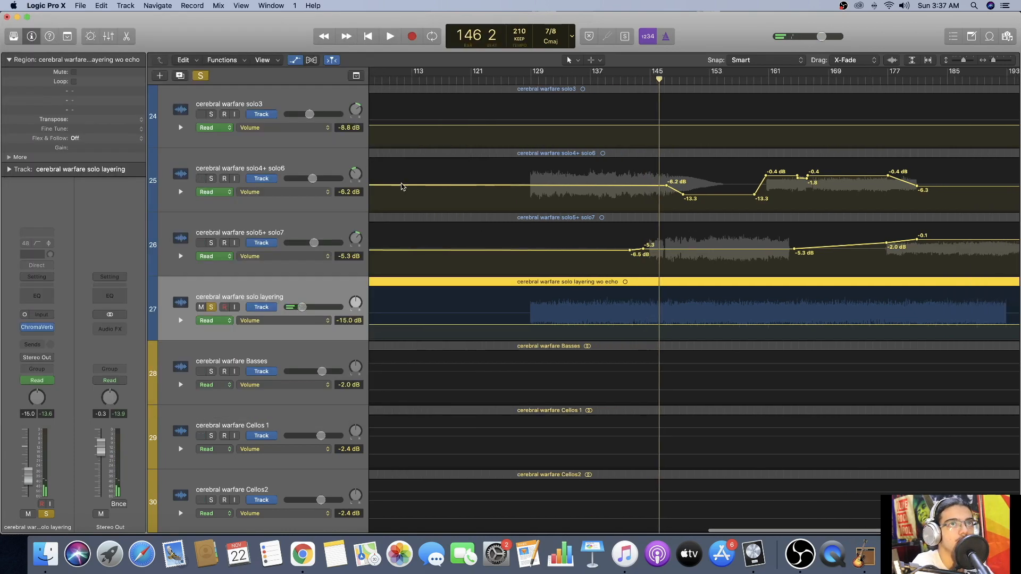
pyautogui.scroll(-10, 707, 182)
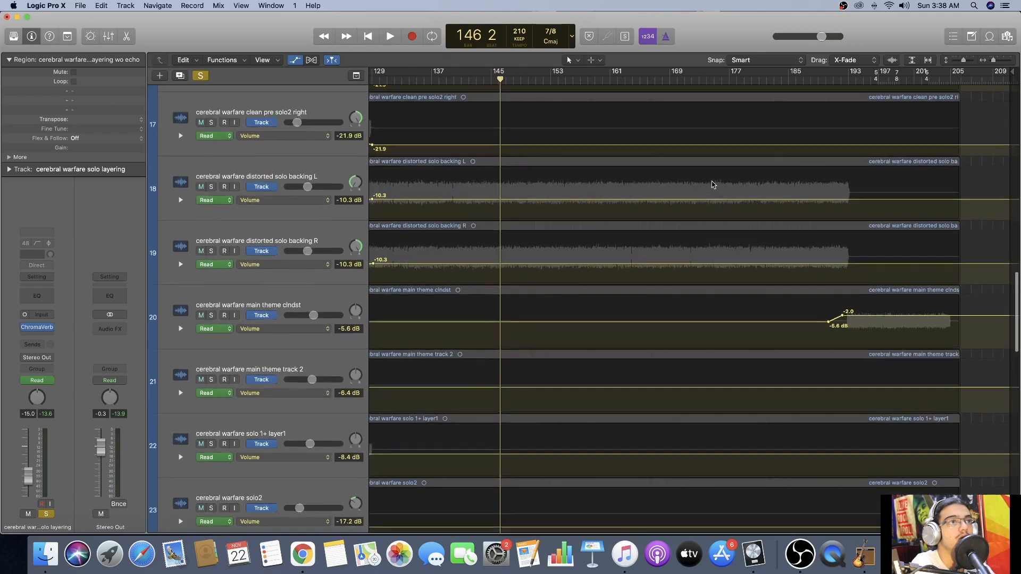
pyautogui.hscroll(-5, 707, 182)
pyautogui.scroll(3, 692, 176)
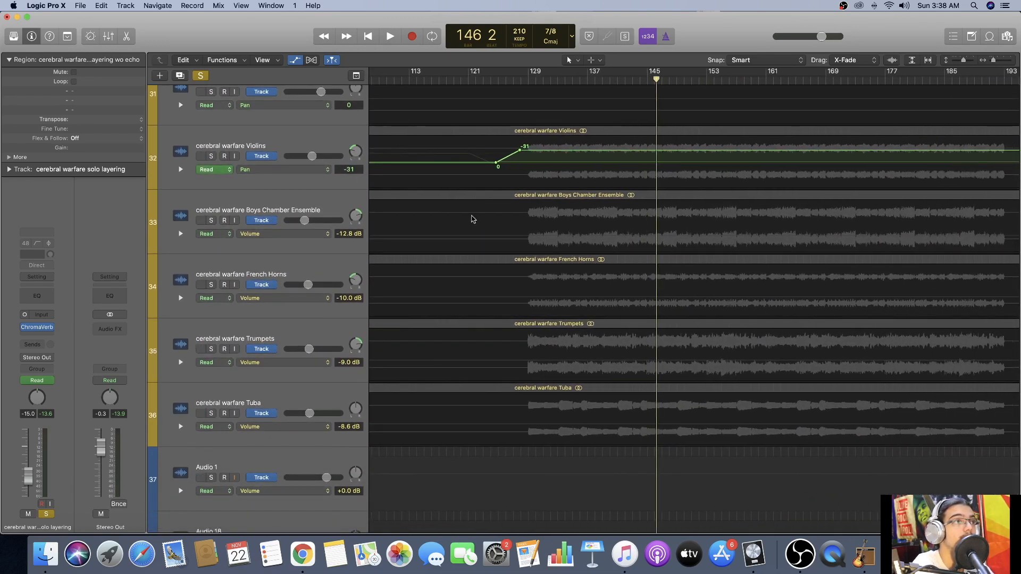
pyautogui.click(212, 157)
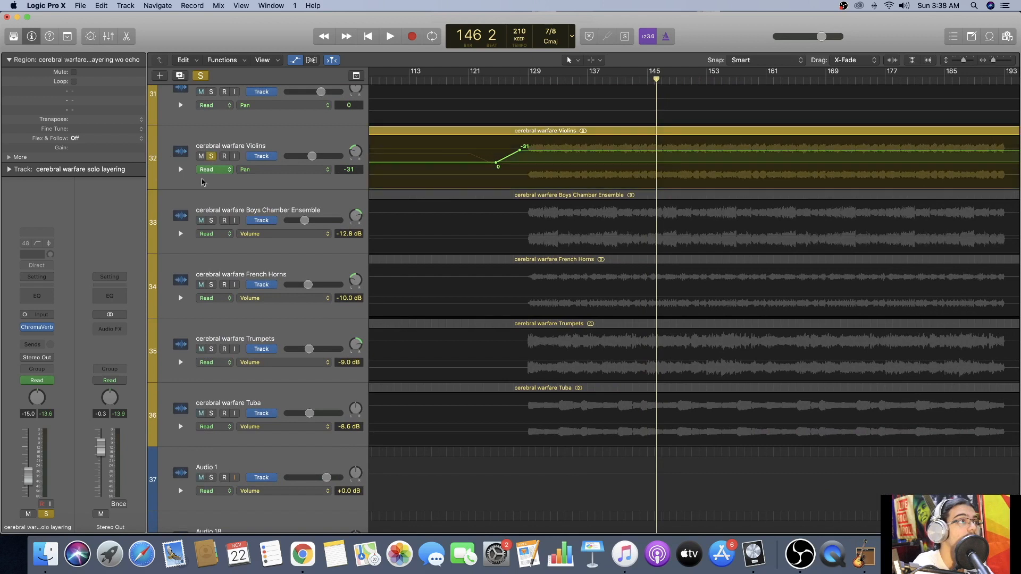
pyautogui.click(210, 221)
pyautogui.click(212, 285)
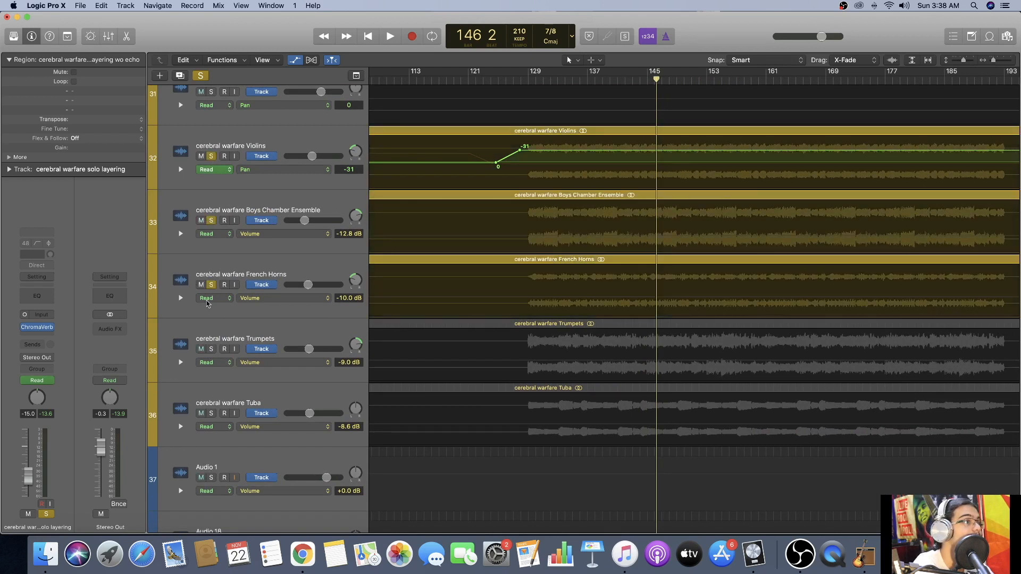
pyautogui.click(211, 350)
pyautogui.click(210, 414)
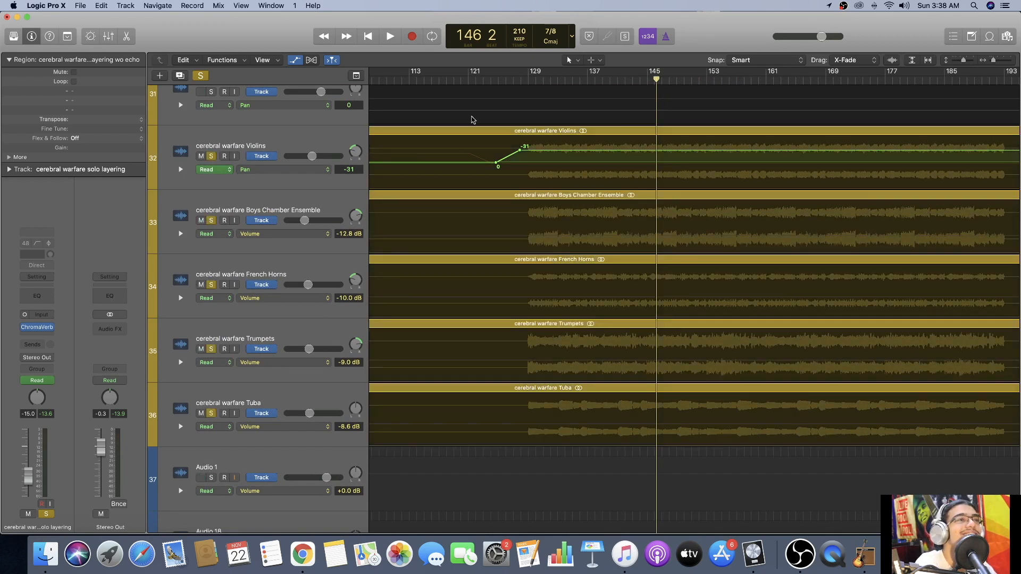
# Play the soloed tracks from bar 129 and remove solo layering from the solos to hear the orchestral tracks alone.
pyautogui.click(527, 80)
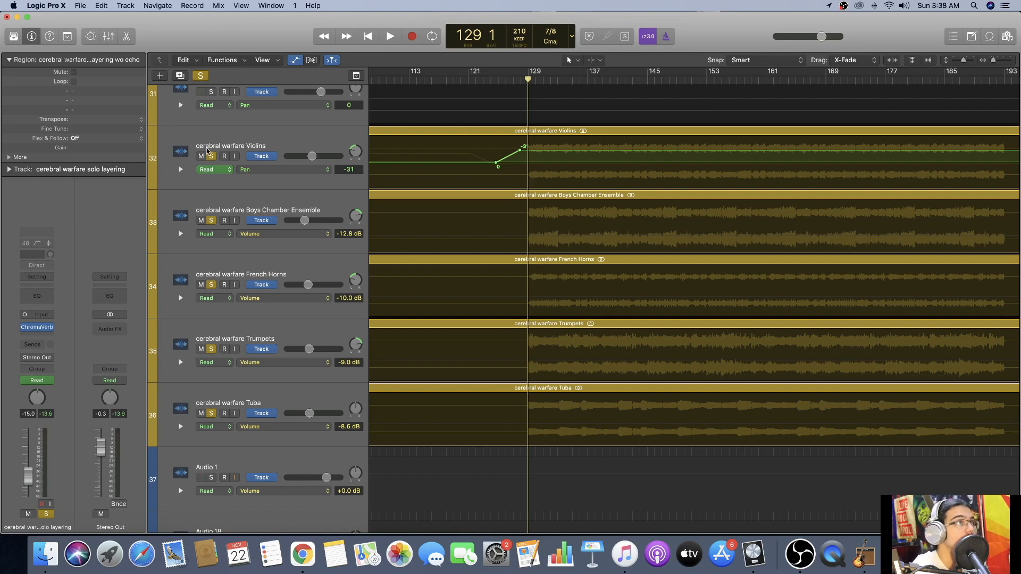
pyautogui.press('space')
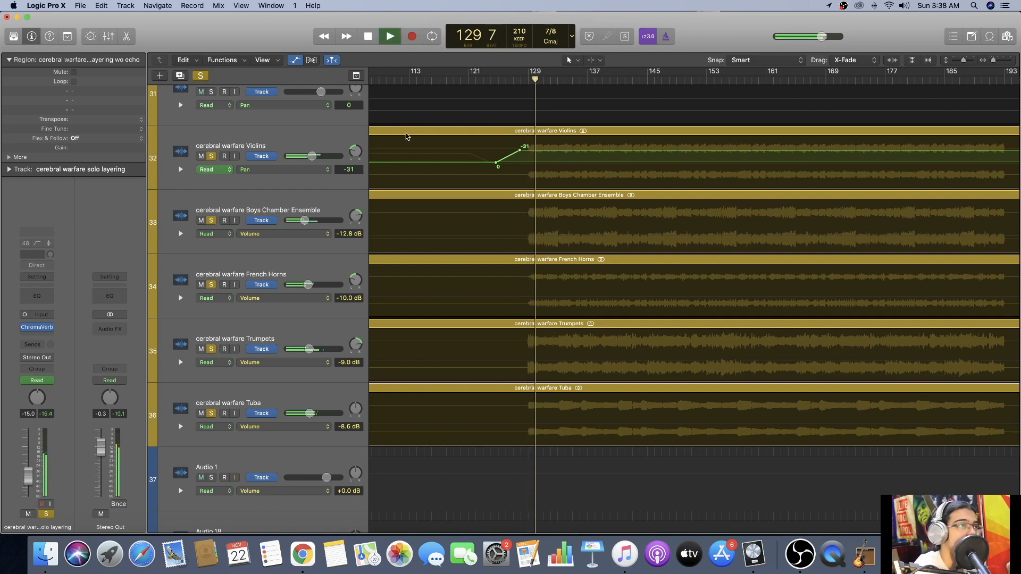
pyautogui.scroll(5, 406, 138)
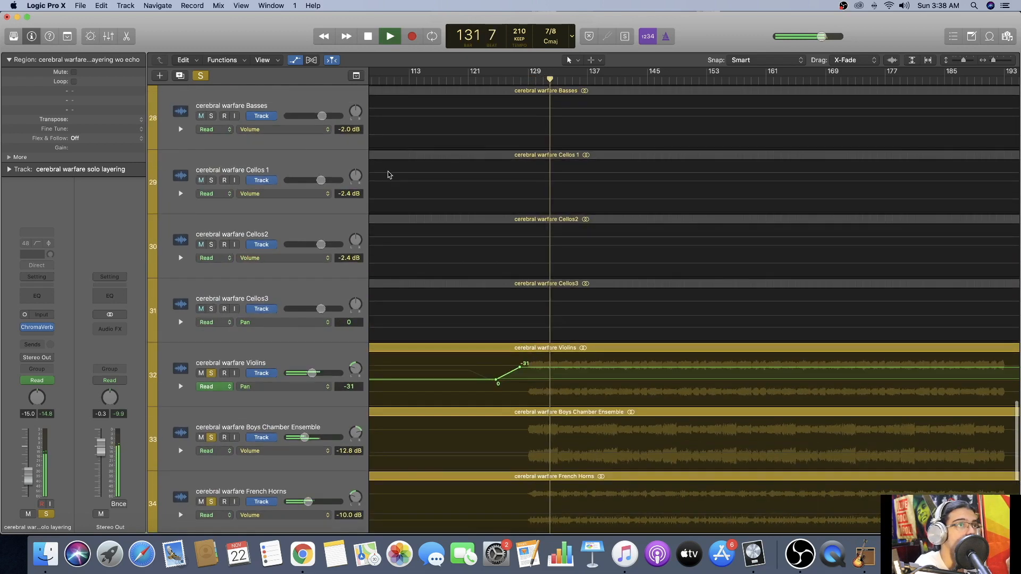
pyautogui.scroll(4, 388, 174)
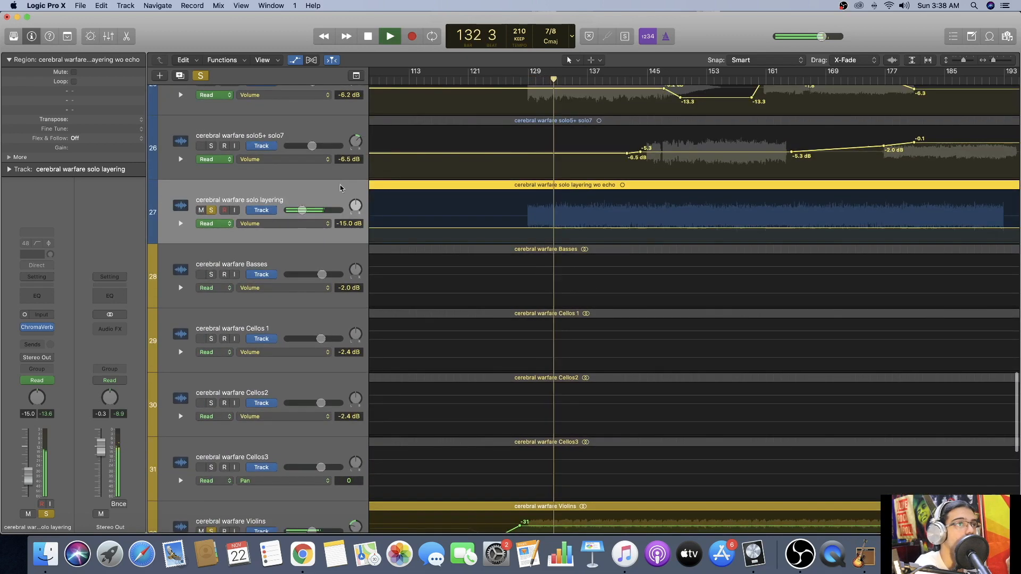
pyautogui.click(212, 210)
pyautogui.scroll(-8, 638, 264)
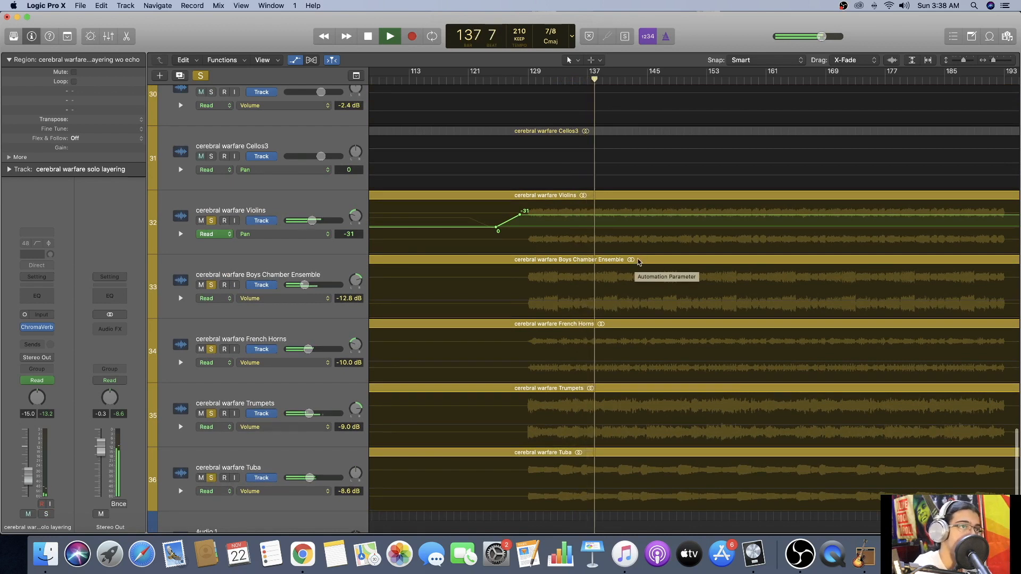
# Remove Violins, French Horns, Trumpets and Tuba from the solos to hear Boys Chamber Ensemble alone, and stop at bar 146.
pyautogui.click(212, 220)
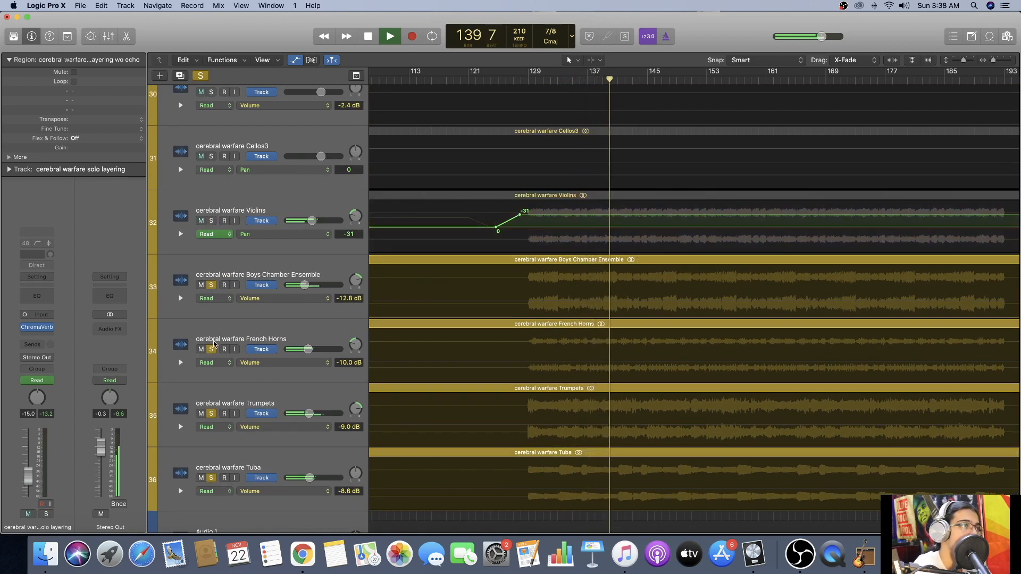
pyautogui.click(211, 350)
pyautogui.click(211, 414)
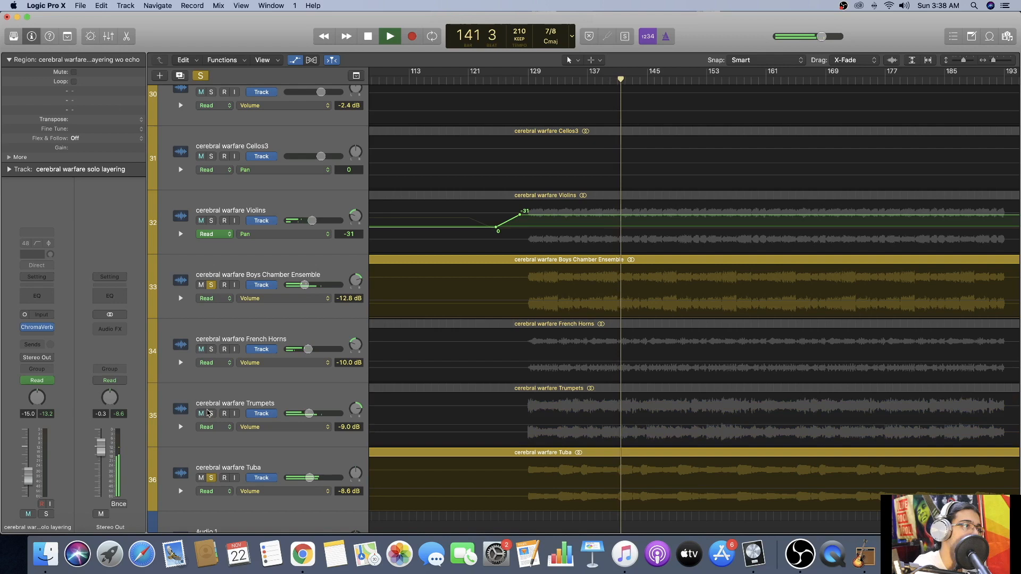
pyautogui.click(211, 479)
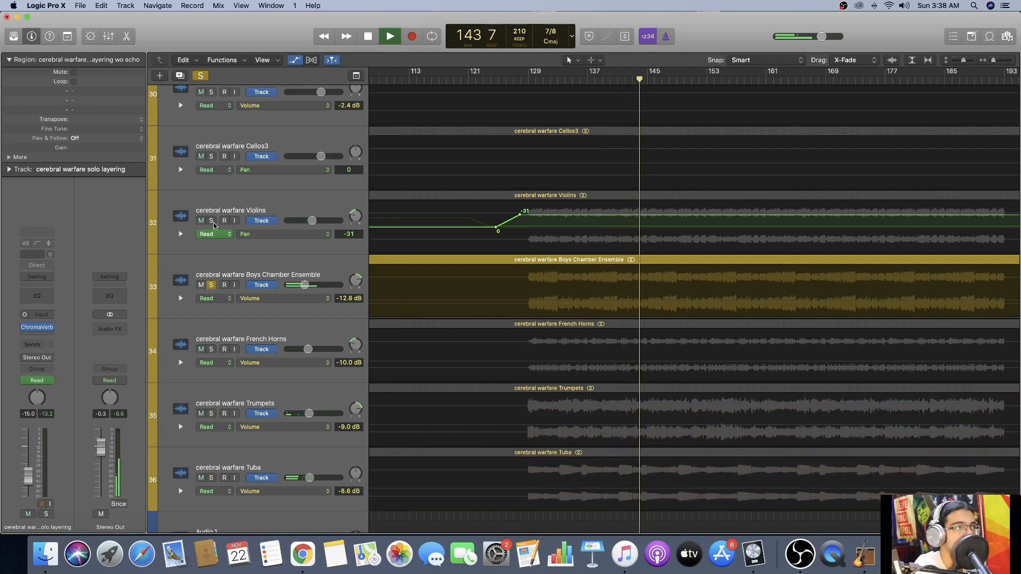
pyautogui.hscroll(-1, 212, 220)
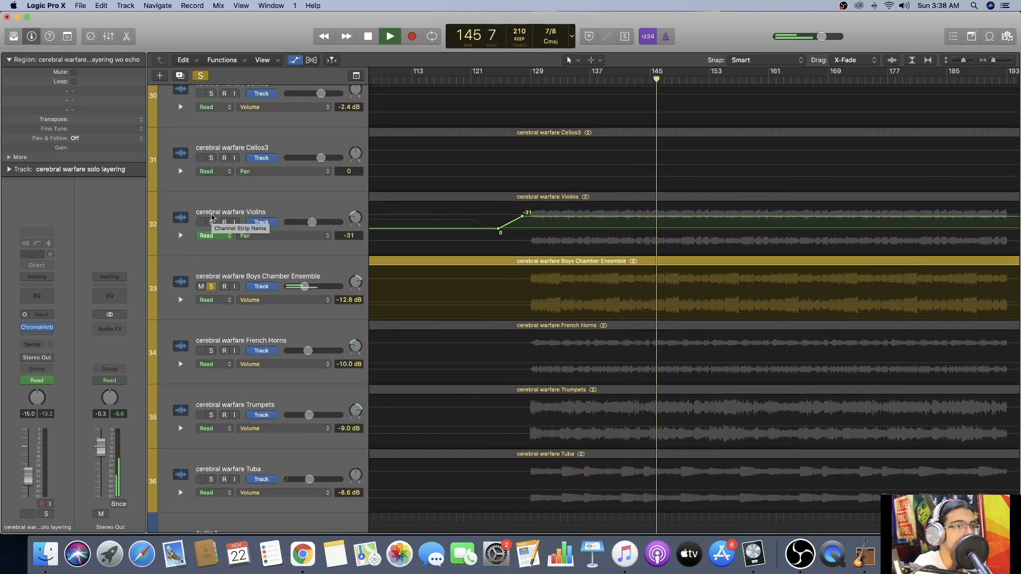
pyautogui.press('space')
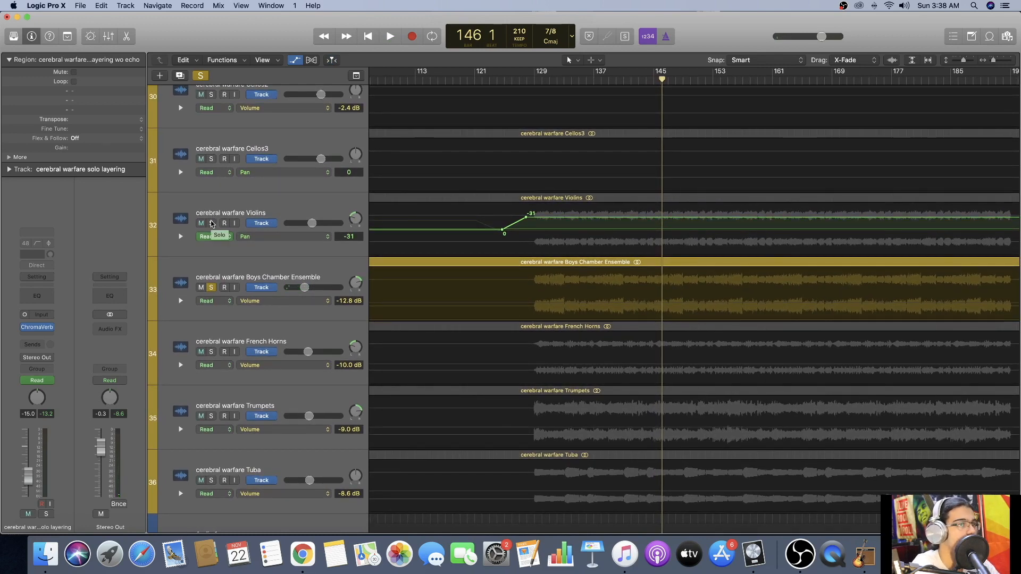
# Solo Violins in place of Boys Chamber Ensemble and play it from bar 129.
pyautogui.click(211, 223)
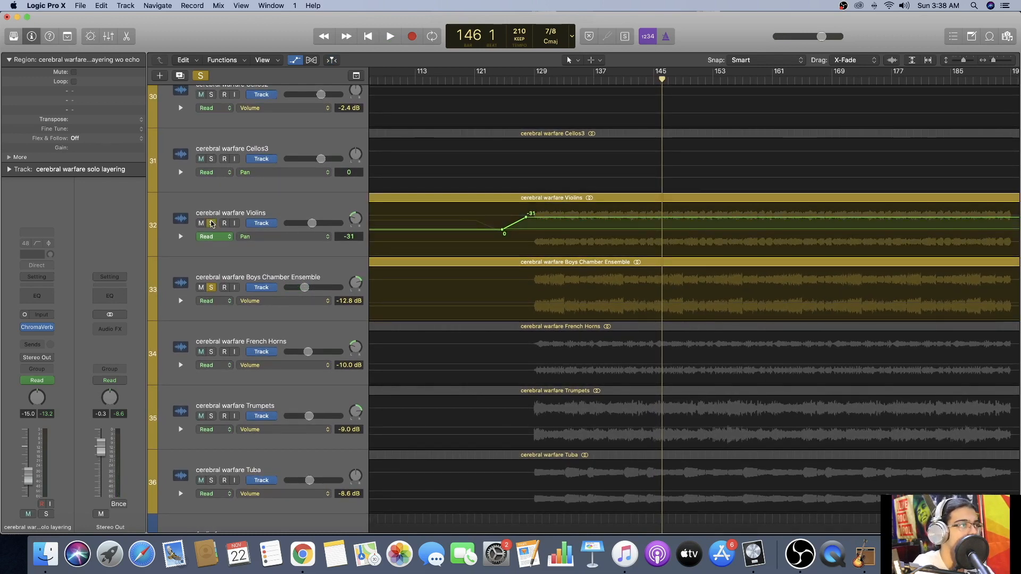
pyautogui.click(211, 288)
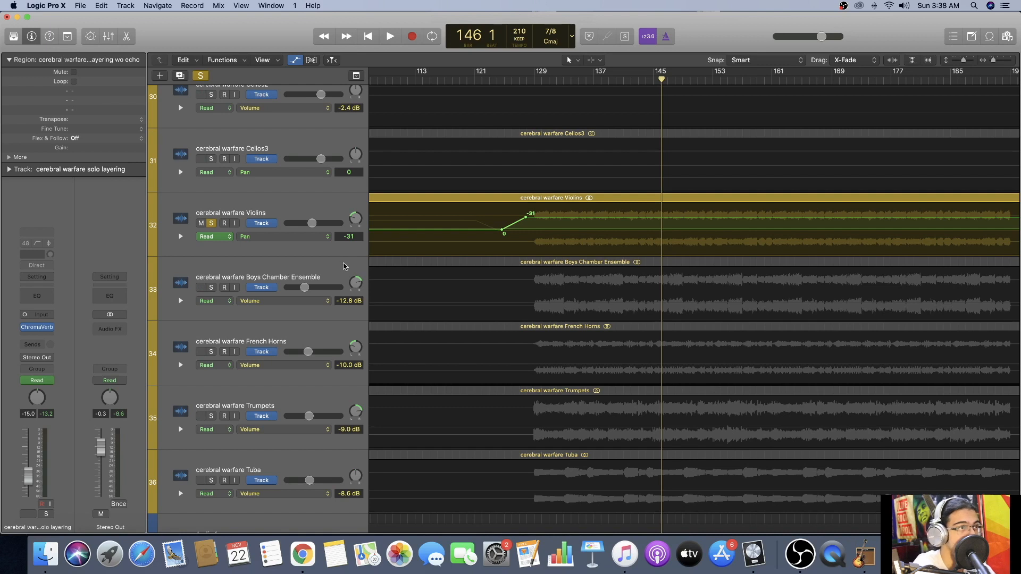
pyautogui.click(540, 81)
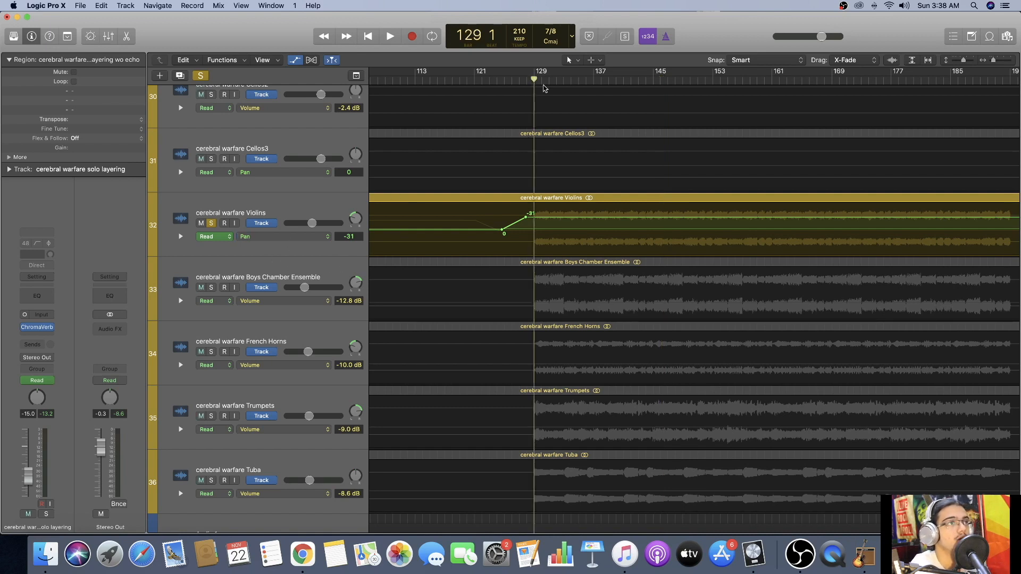
pyautogui.press('space')
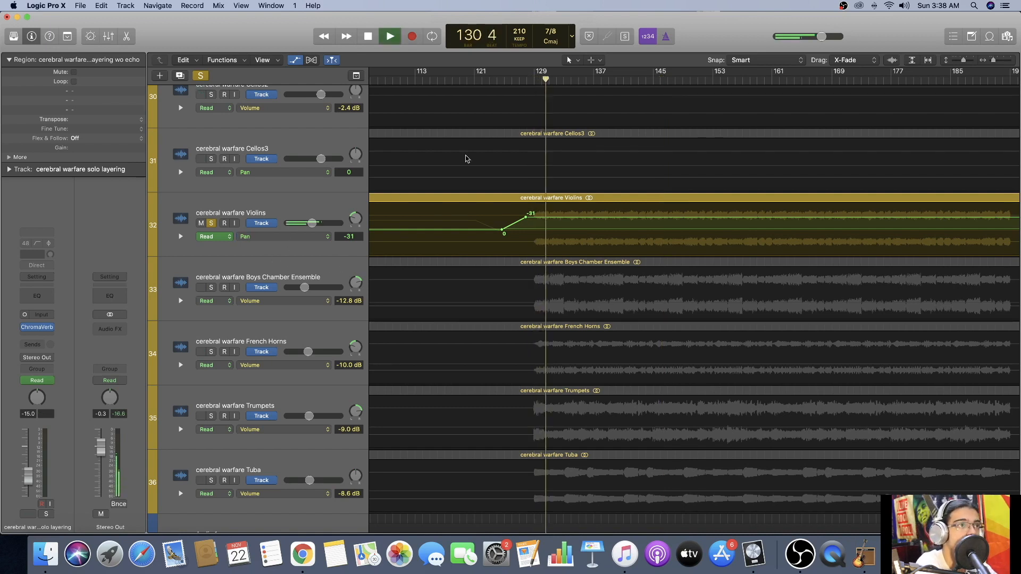
# During playback, switch the solo from Violins to Boys Chamber Ensemble and on to French Horns.
pyautogui.click(211, 288)
pyautogui.click(213, 224)
pyautogui.click(213, 224)
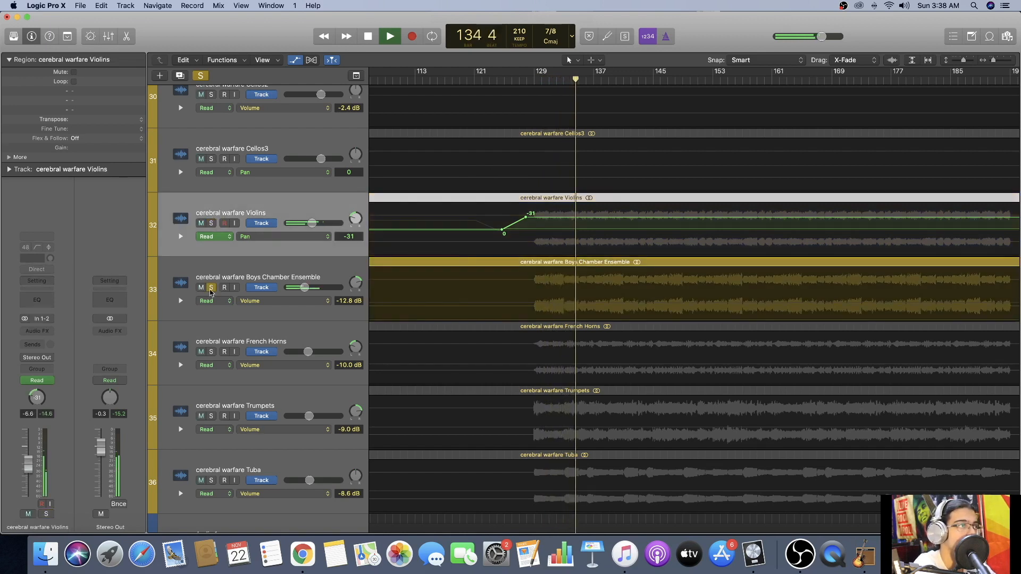
pyautogui.click(211, 352)
pyautogui.click(211, 288)
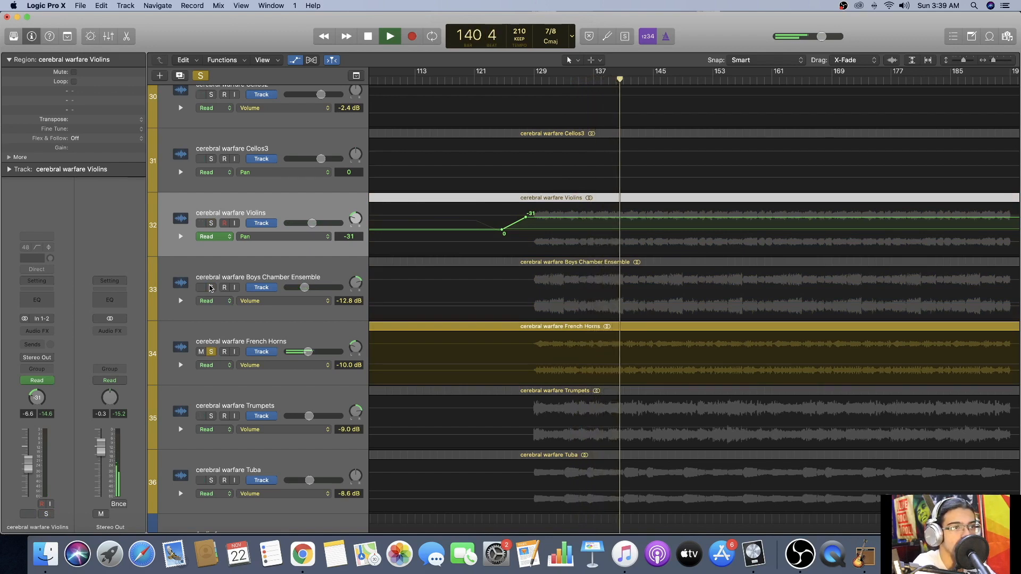
# Switch the solo from French Horns to Trumpets and on to Tuba during playback, and stop at about bar 154.
pyautogui.scroll(-4, 211, 288)
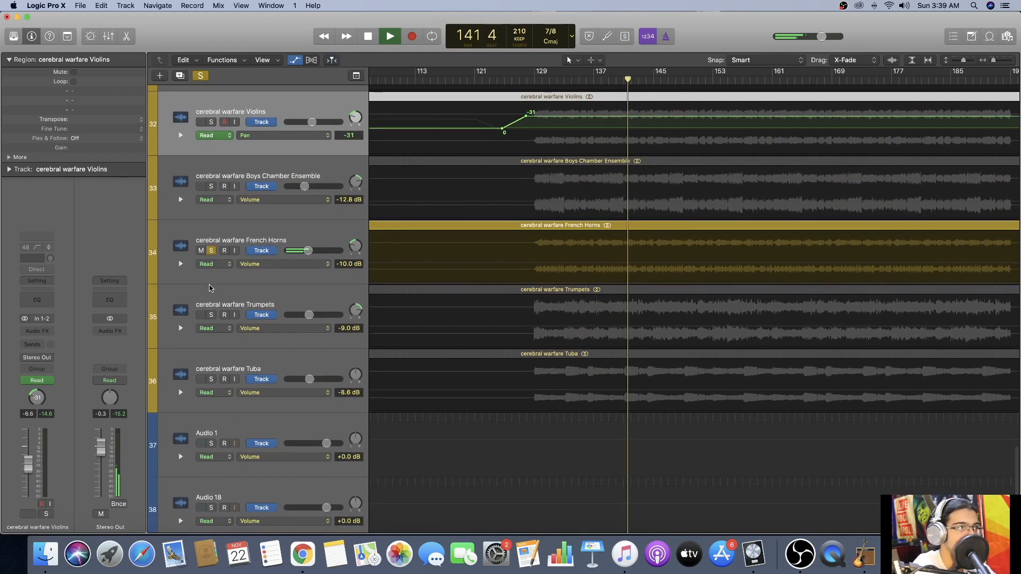
pyautogui.click(212, 315)
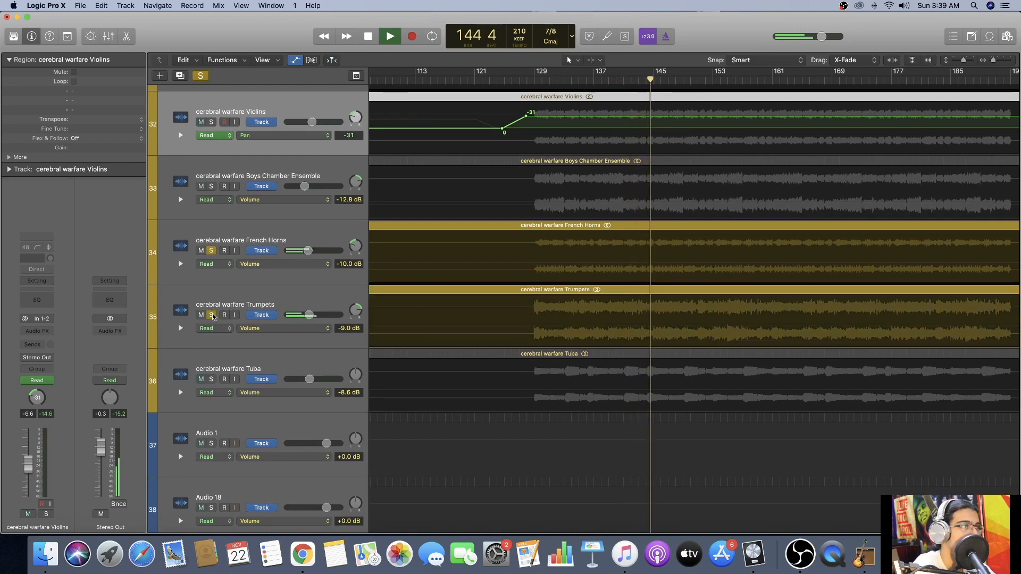
pyautogui.click(211, 252)
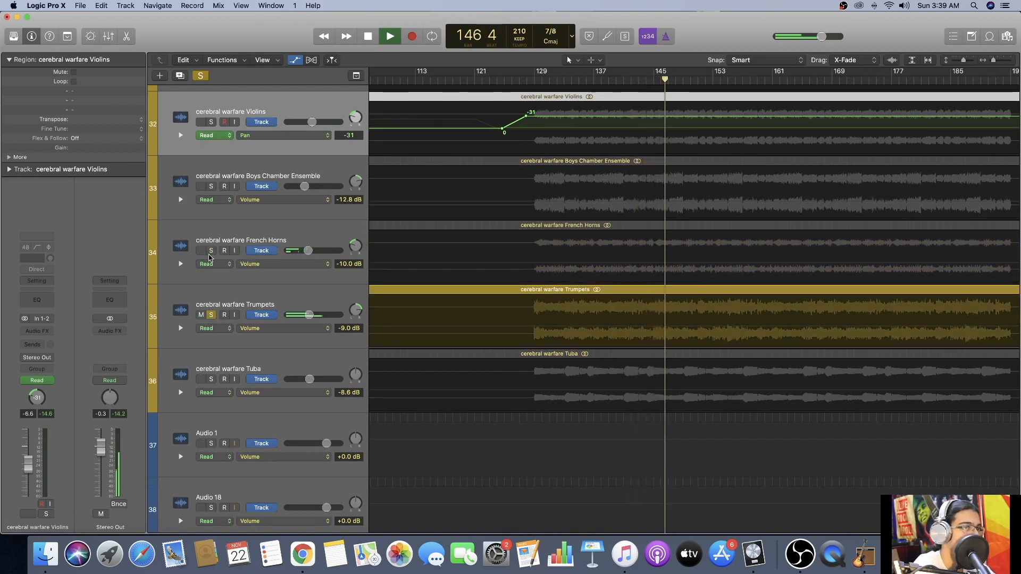
pyautogui.scroll(-2, 213, 274)
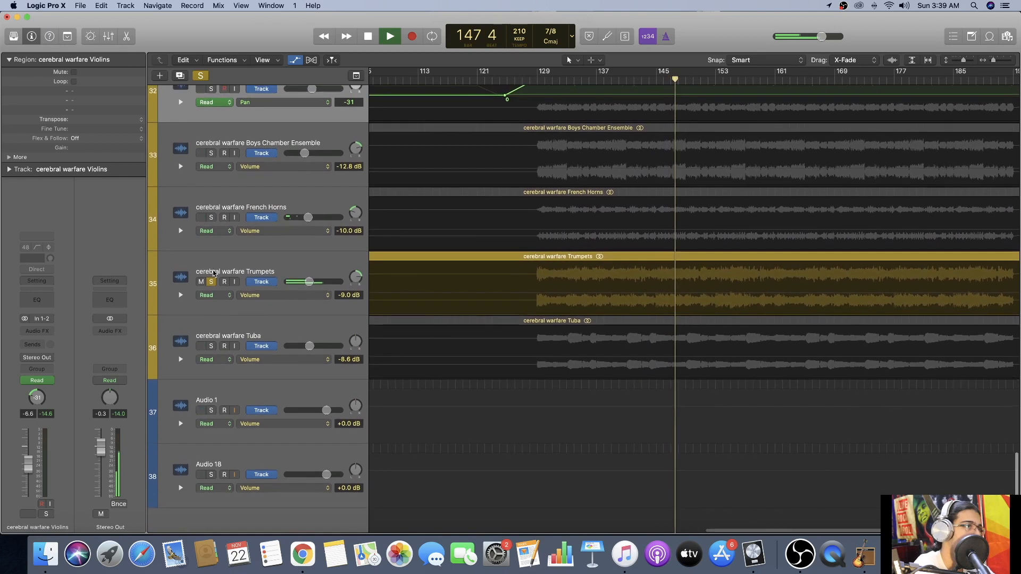
pyautogui.click(212, 346)
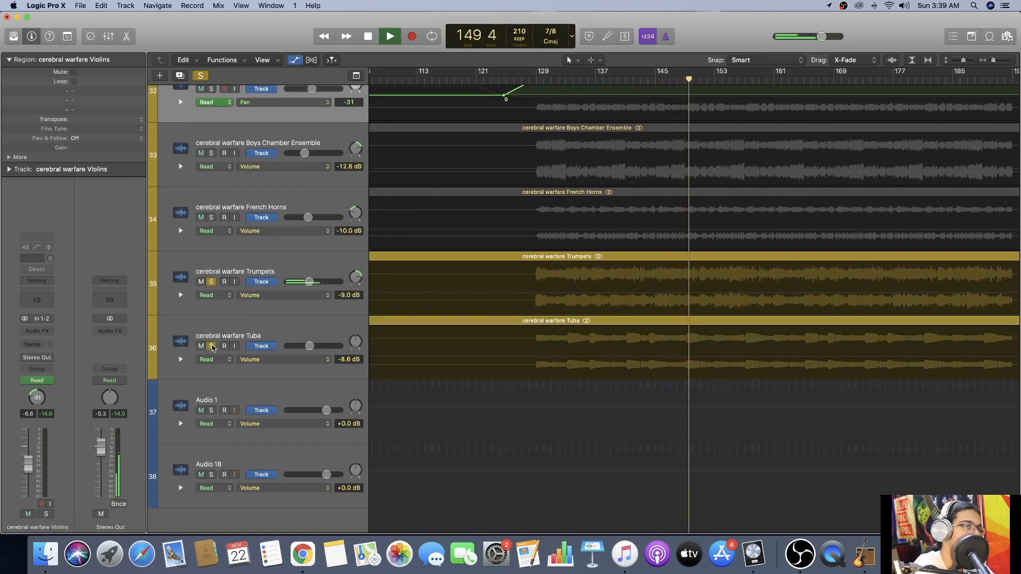
pyautogui.click(211, 285)
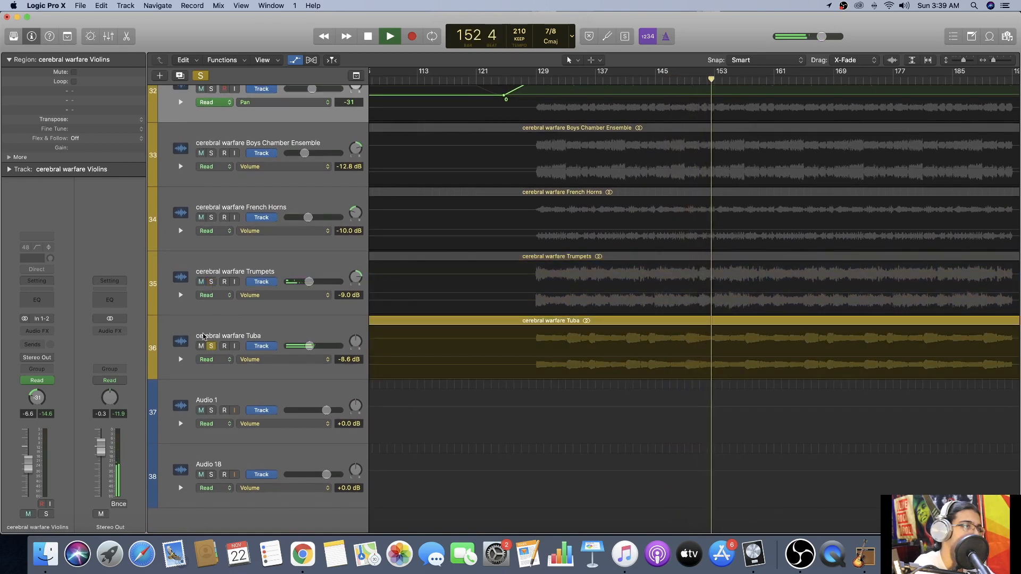
pyautogui.press('space')
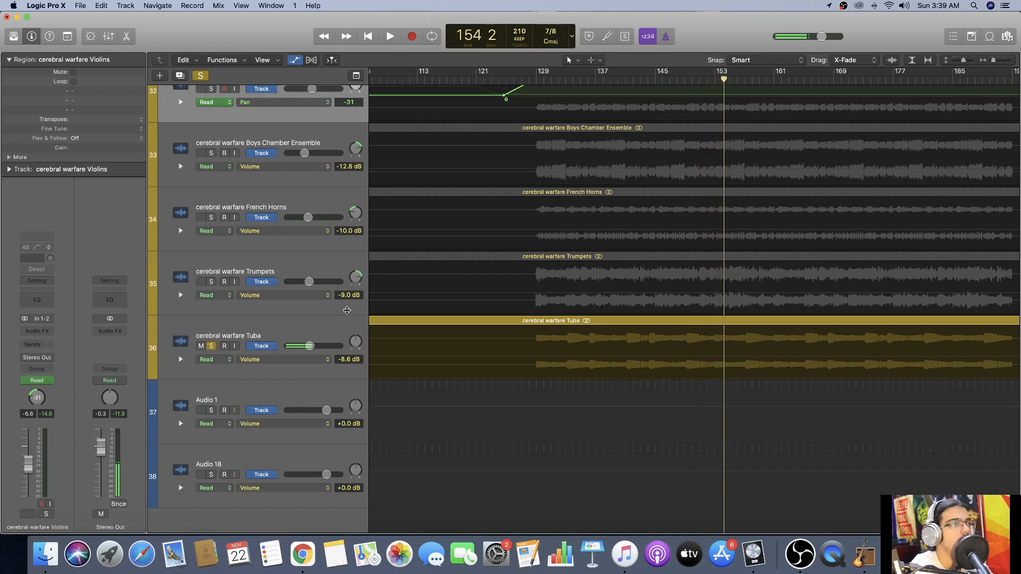
# Clear all track solos, hide the track automation and select the five orchestral tracks from Violins to Tuba.
pyautogui.scroll(3, 345, 312)
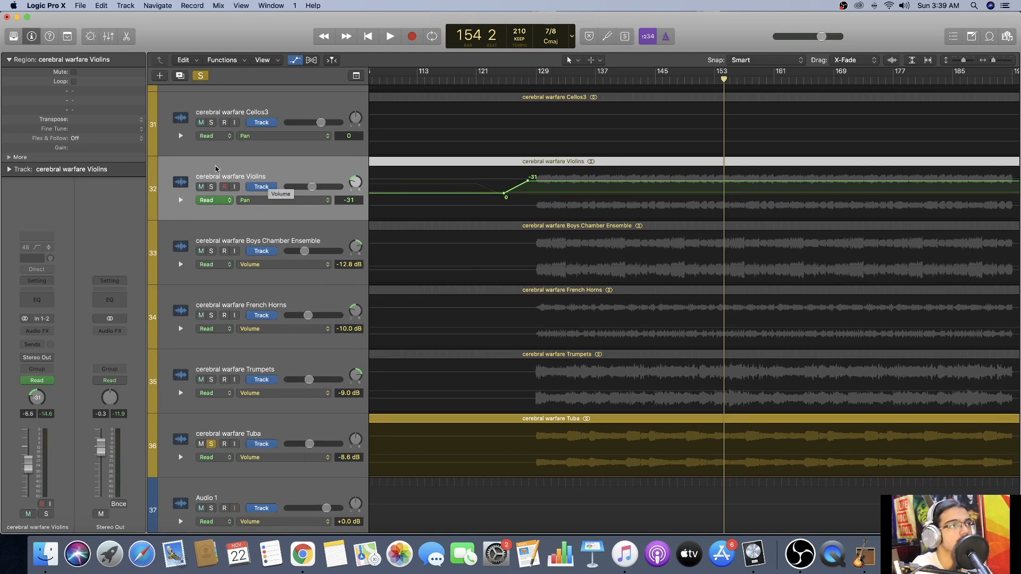
pyautogui.click(211, 186)
pyautogui.click(201, 76)
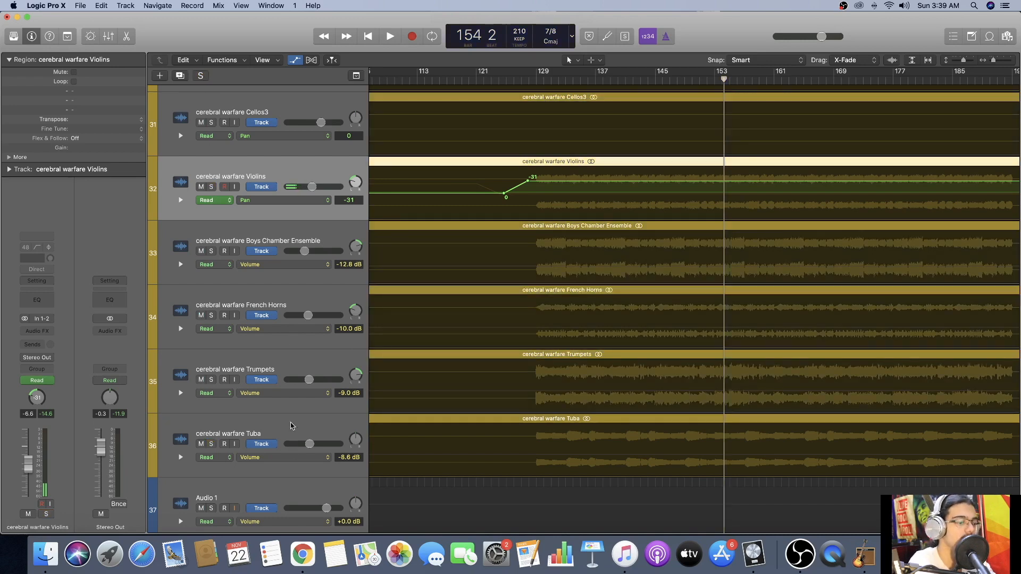
pyautogui.press('a')
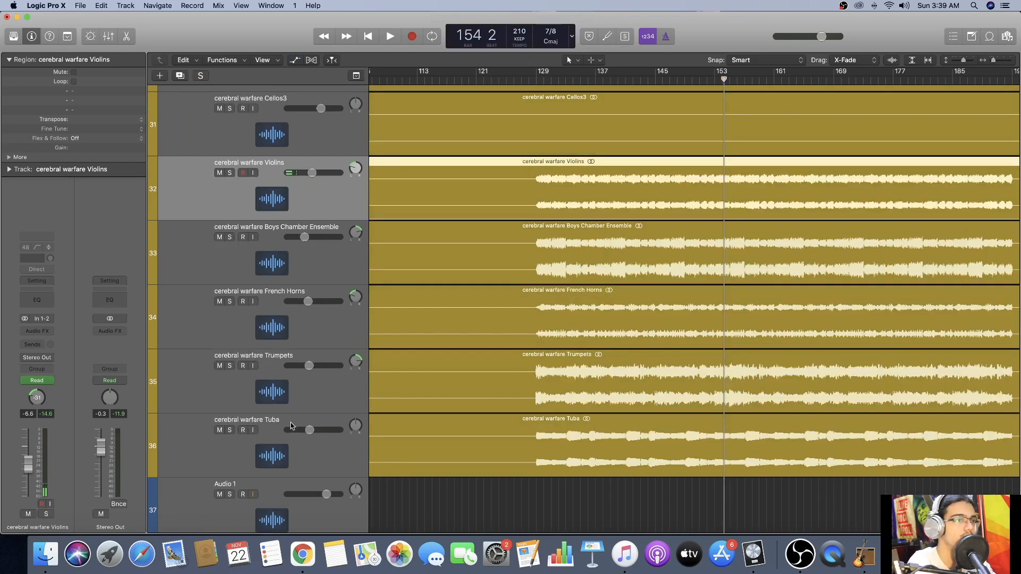
pyautogui.keyDown('shift'); pyautogui.click(306, 452); pyautogui.keyUp('shift')
# Play the full mix from about bar 125, keeping the five orchestral tracks selected.
pyautogui.scroll(4, 308, 448)
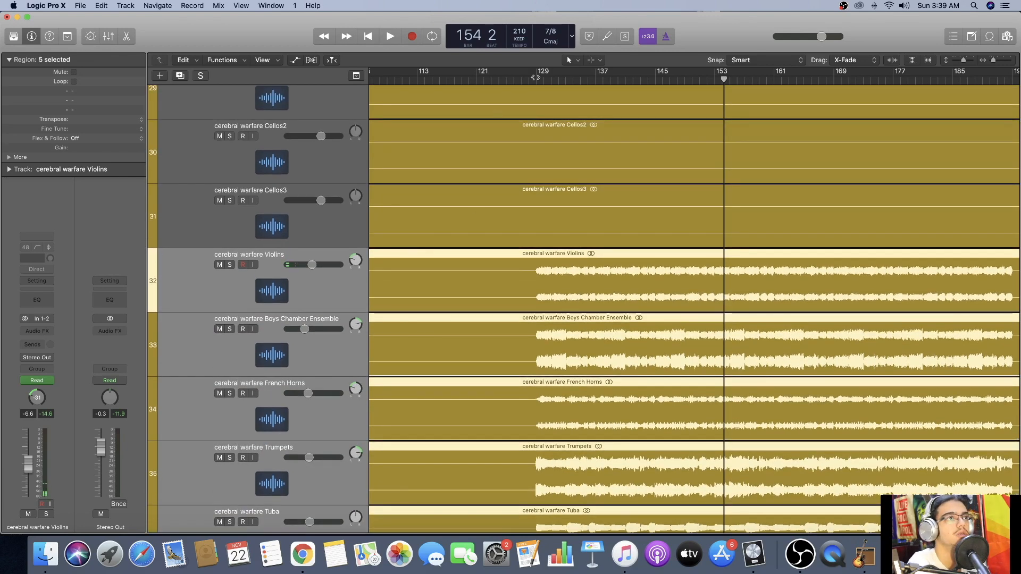
pyautogui.click(535, 78)
pyautogui.click(510, 80)
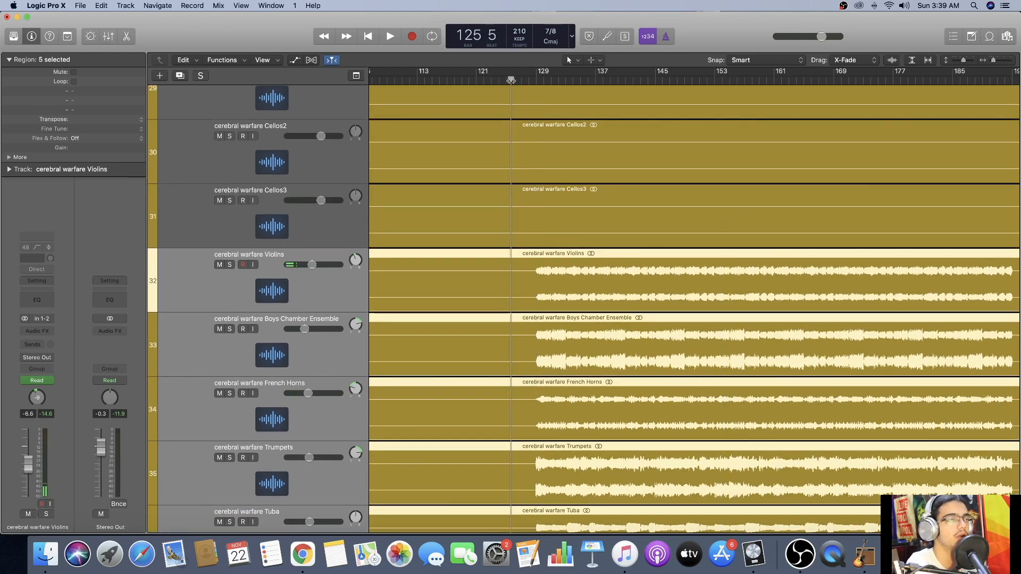
pyautogui.press('space')
pyautogui.scroll(-2, 481, 219)
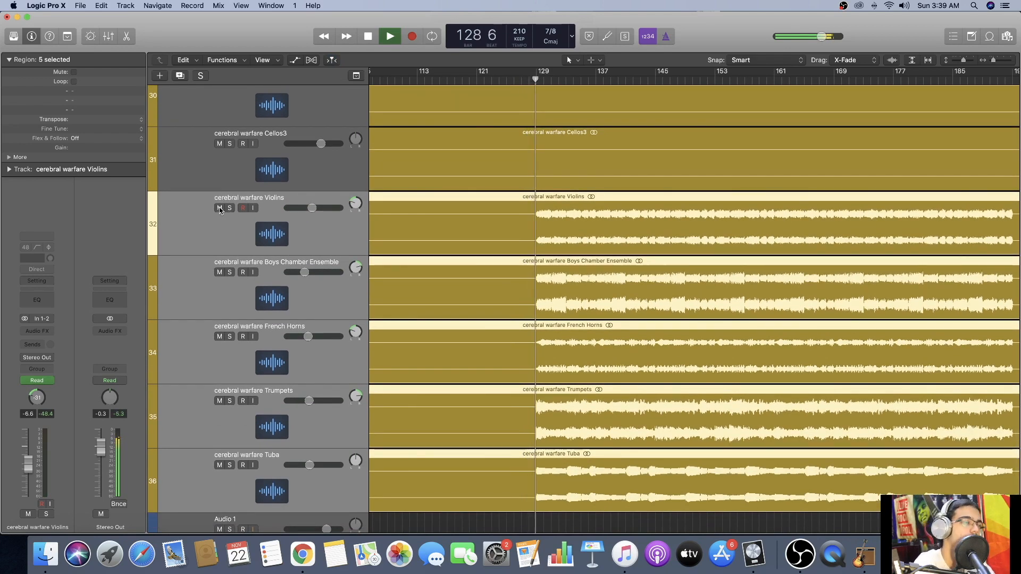
# Mute and unmute the selected orchestral tracks twice to compare the mix without them, and stop at about bar 144.
pyautogui.click(219, 208)
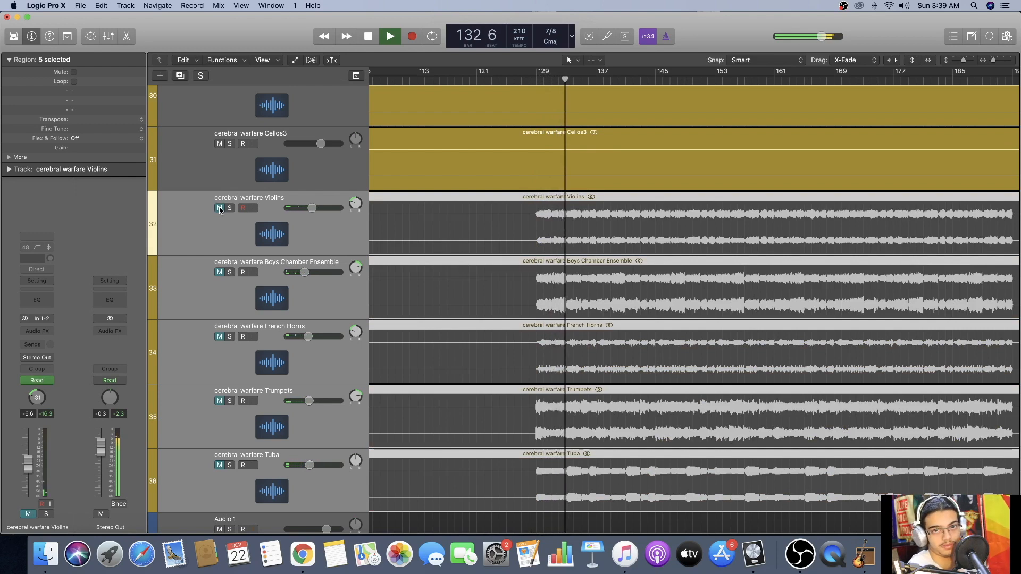
pyautogui.click(220, 208)
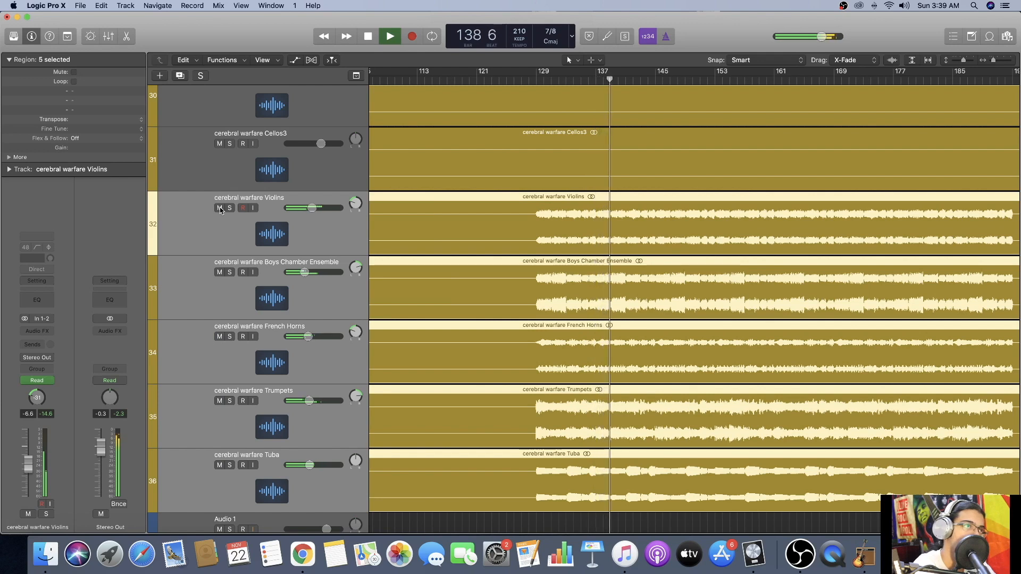
pyautogui.click(220, 206)
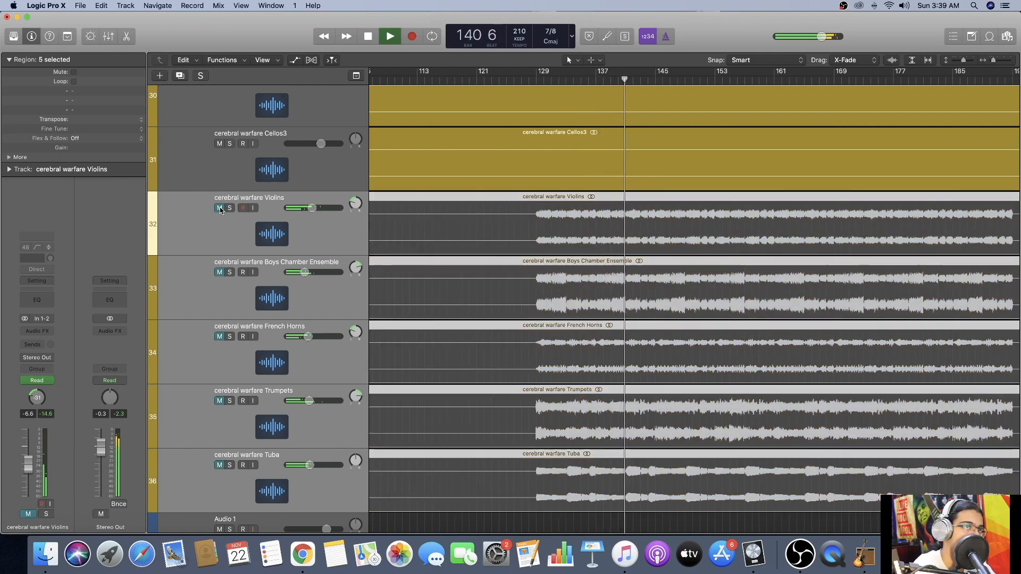
pyautogui.click(220, 207)
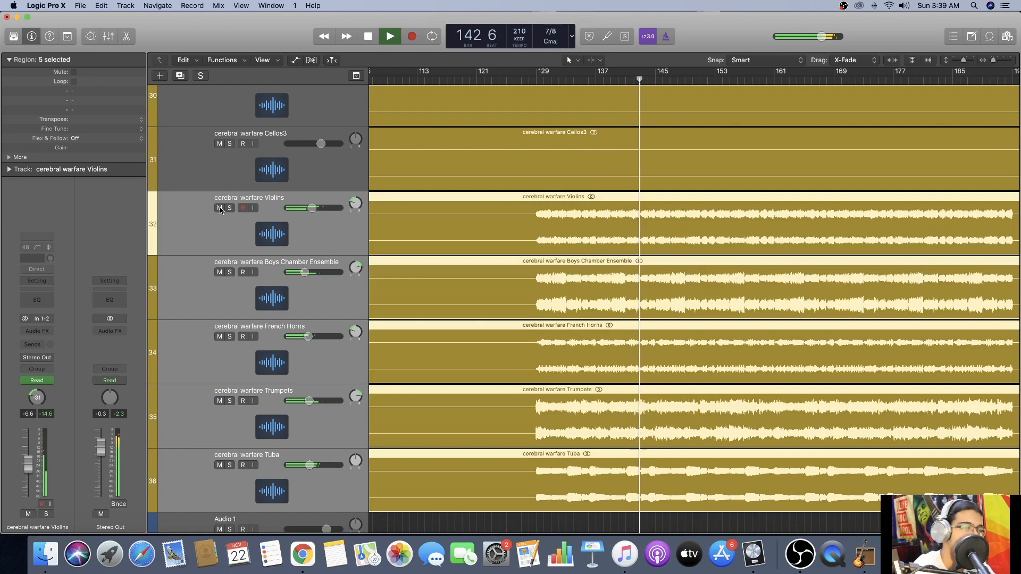
pyautogui.press('space')
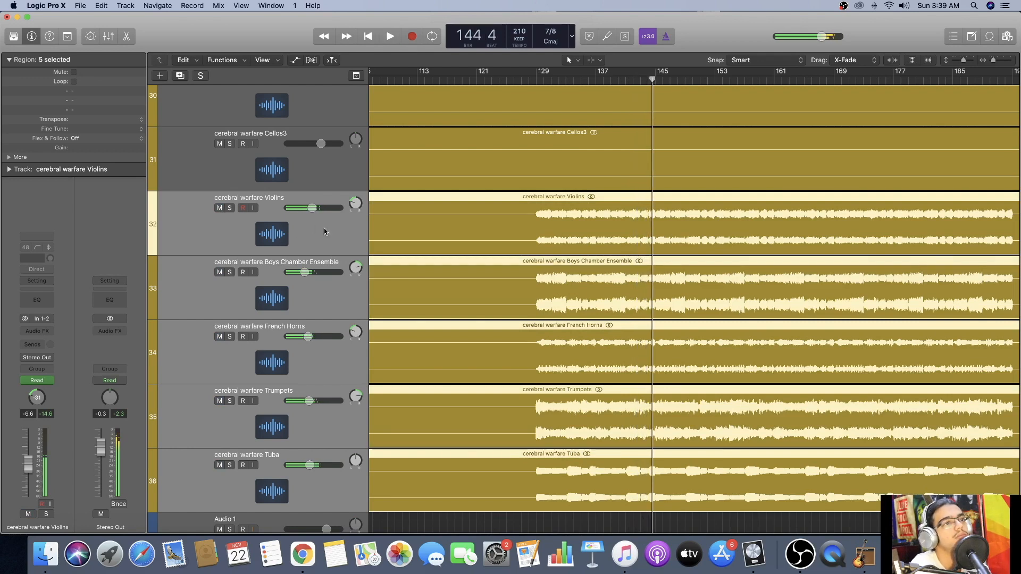
# Look over the solo, backing and main theme tracks and the drum tracks, back to the section around bars 89 to 161.
pyautogui.hscroll(5, 346, 237)
pyautogui.scroll(2, 370, 247)
pyautogui.scroll(8, 370, 247)
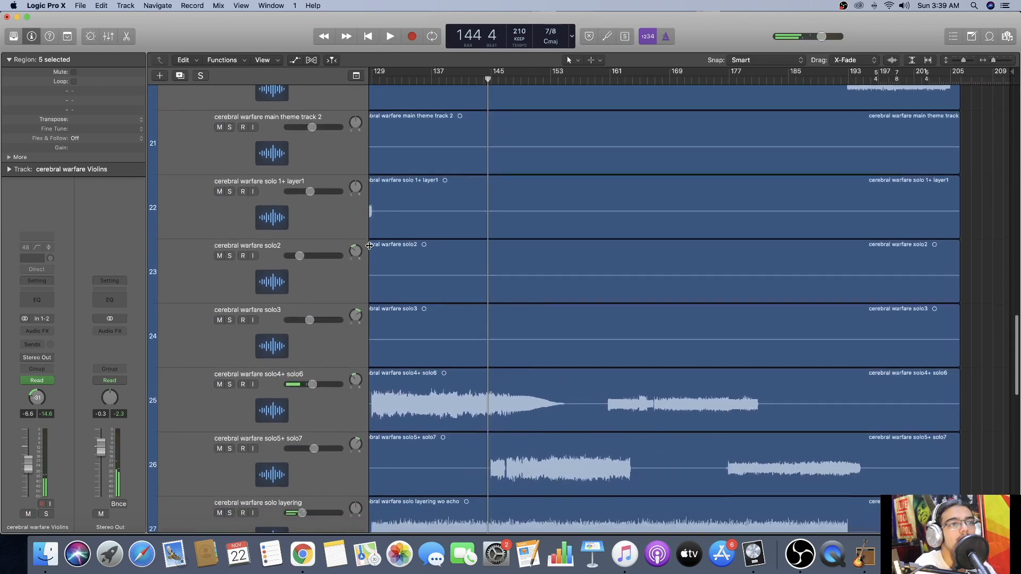
pyautogui.scroll(-1, 370, 249)
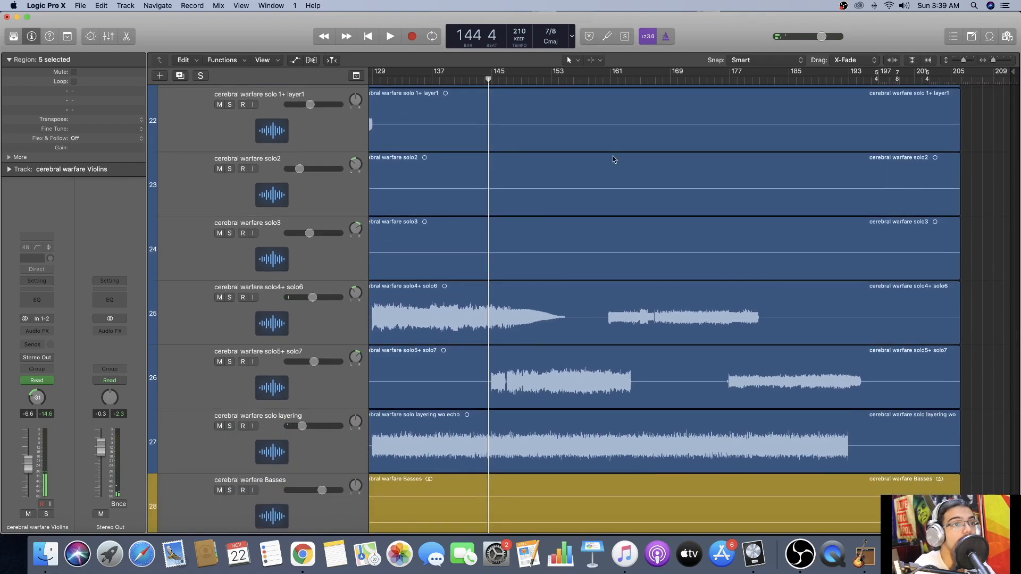
pyautogui.scroll(14, 705, 106)
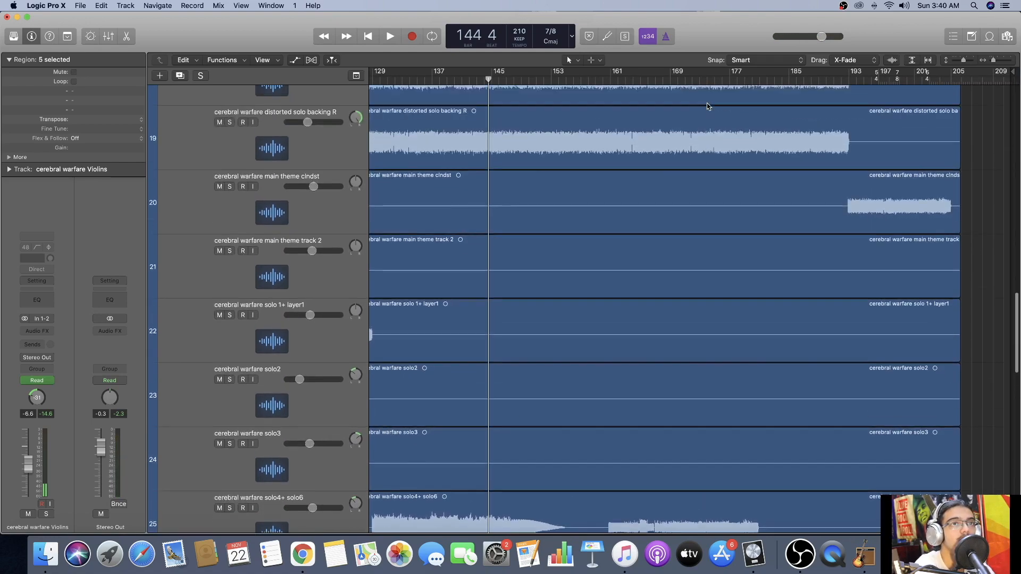
pyautogui.scroll(8, 705, 115)
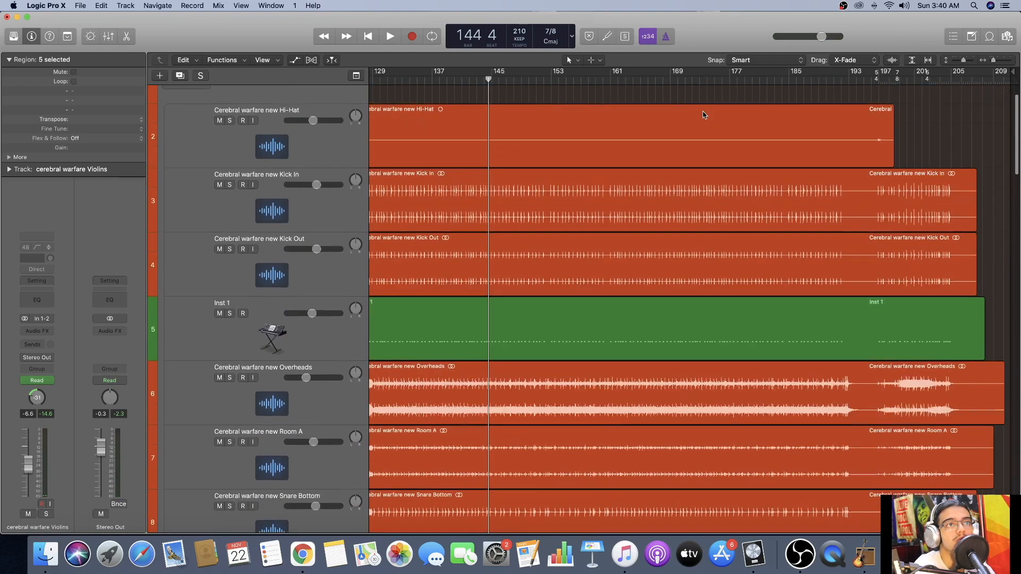
pyautogui.scroll(-3, 704, 115)
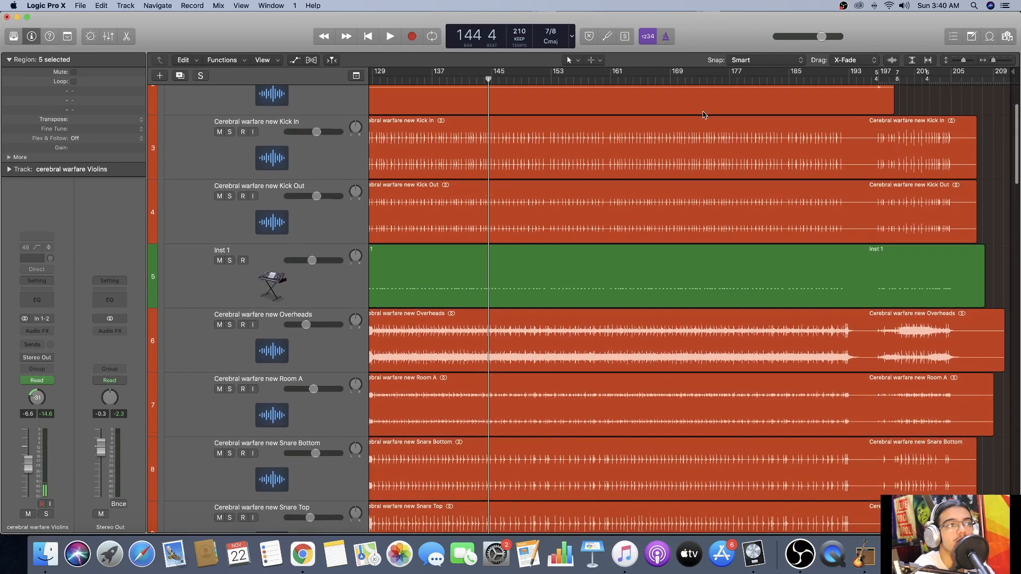
pyautogui.hscroll(-2, 705, 115)
pyautogui.hscroll(-4, 704, 115)
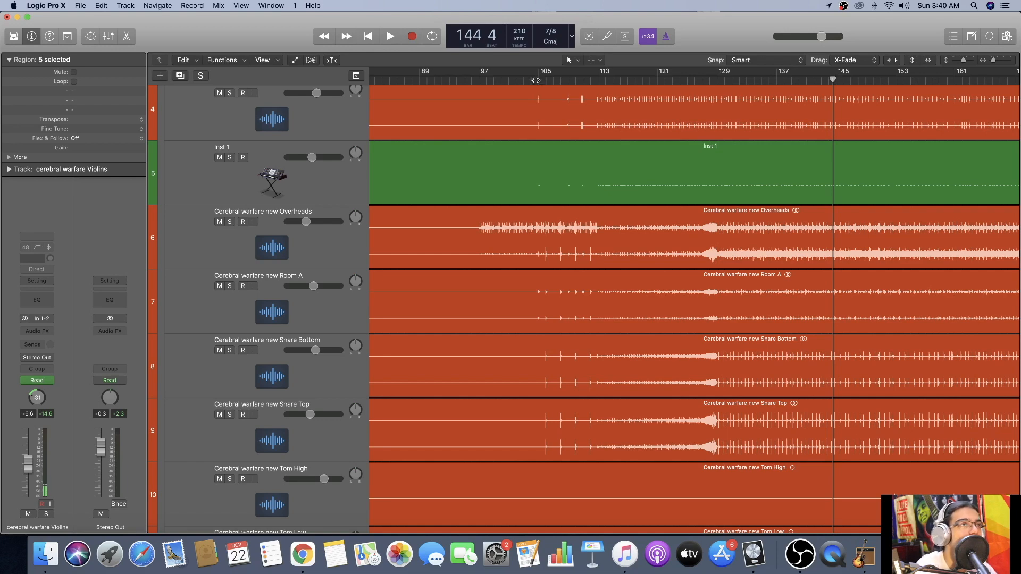
# Look over the drum, bass, backing, solo and orchestral tracks in the section from bar 129 to the end, returning to the first tracks.
pyautogui.hscroll(5, 539, 85)
pyautogui.scroll(-10, 539, 85)
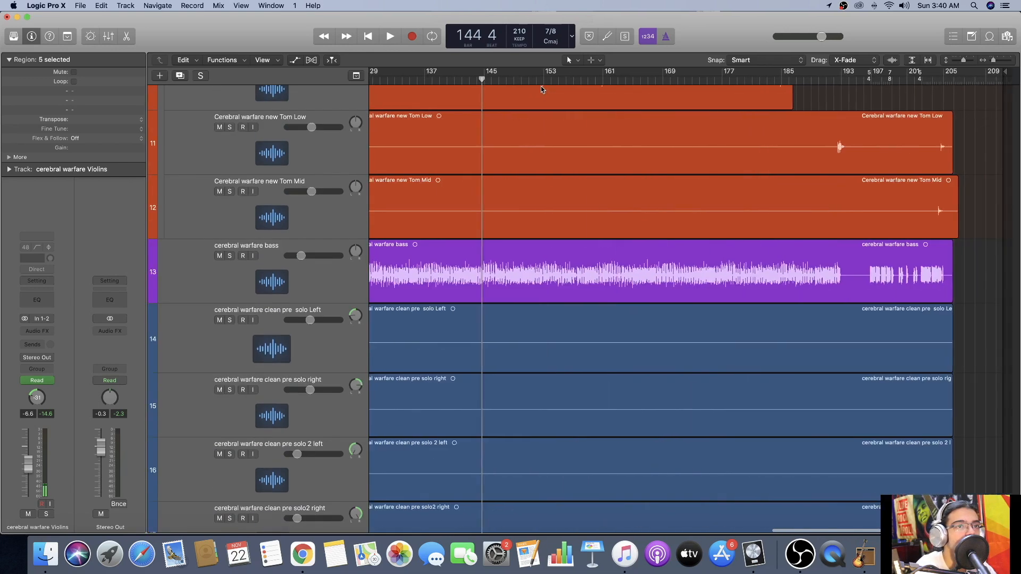
pyautogui.scroll(5, 541, 89)
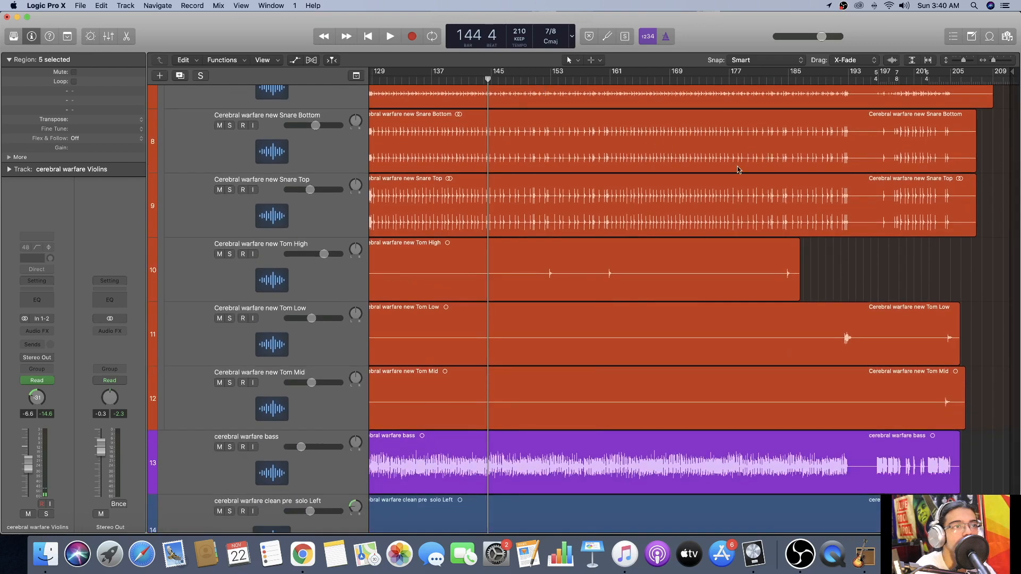
pyautogui.hscroll(1, 668, 279)
pyautogui.hscroll(-1, 689, 326)
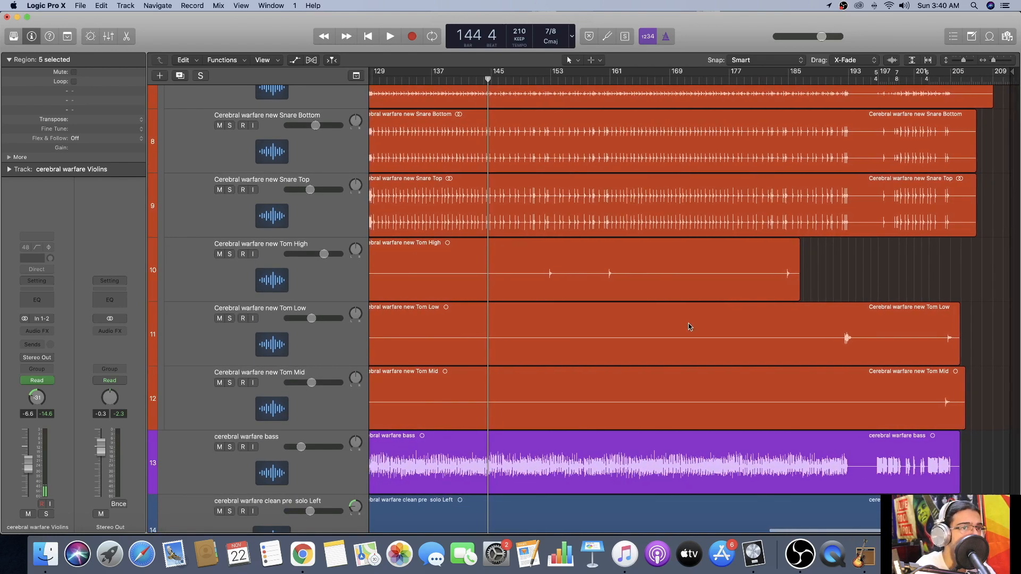
pyautogui.scroll(-10, 688, 327)
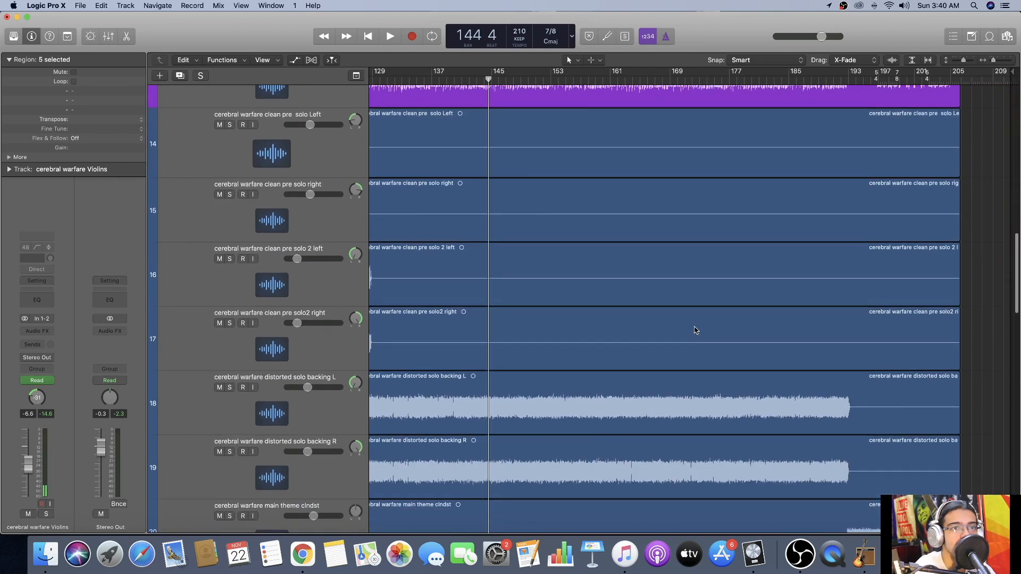
pyautogui.scroll(-12, 695, 331)
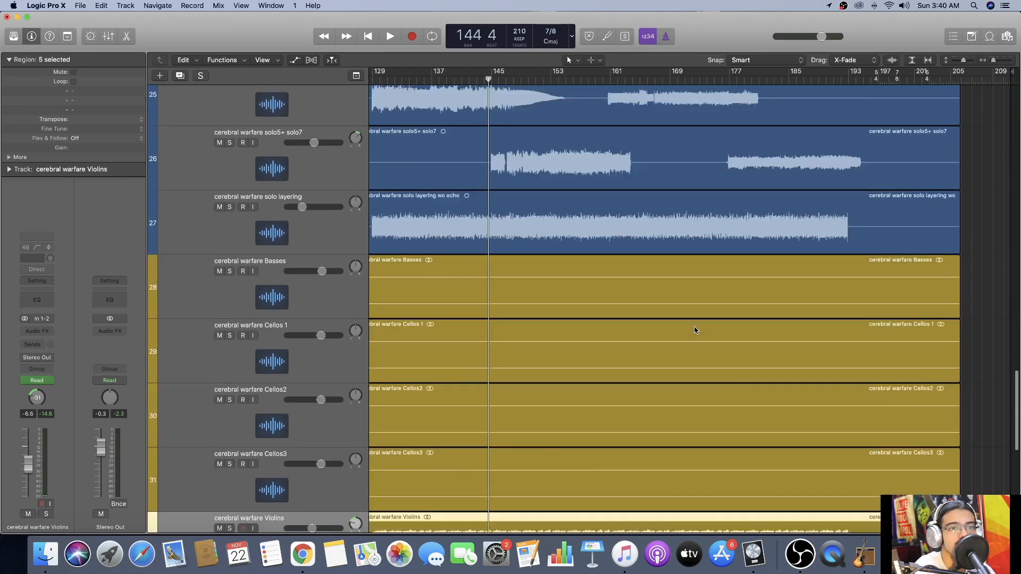
pyautogui.scroll(-6, 695, 331)
pyautogui.hscroll(-10, 696, 330)
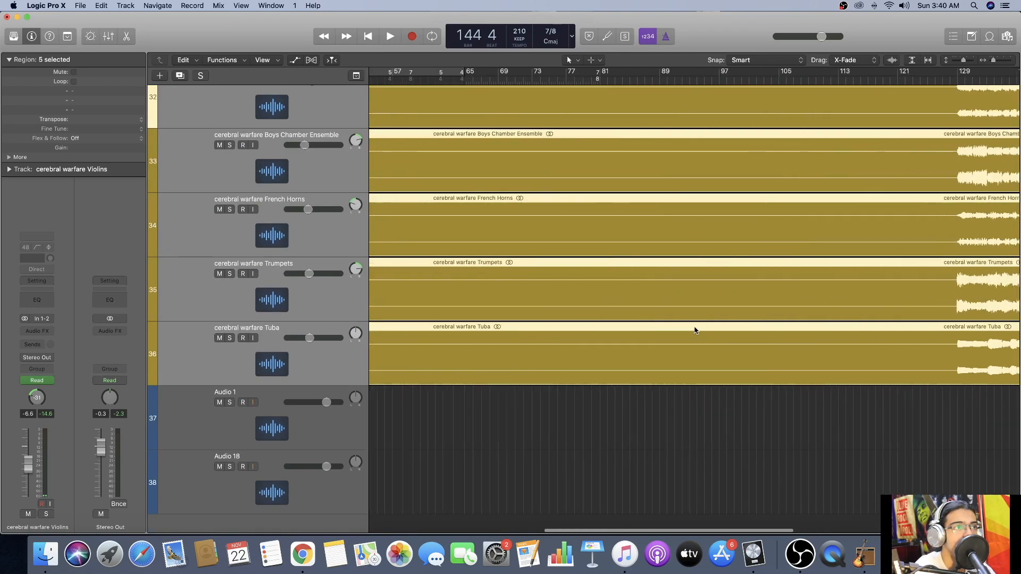
pyautogui.scroll(20, 695, 330)
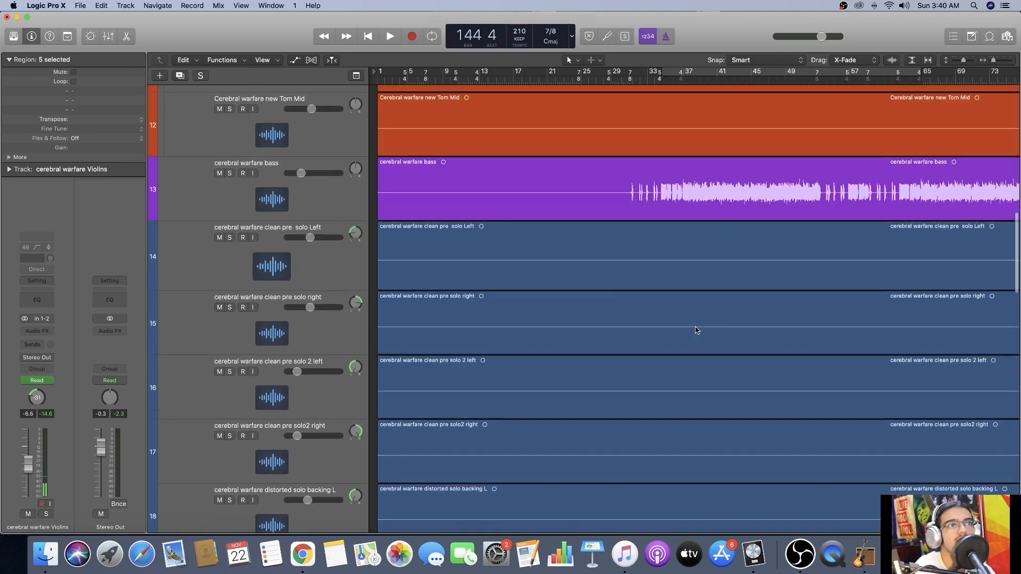
pyautogui.scroll(10, 697, 330)
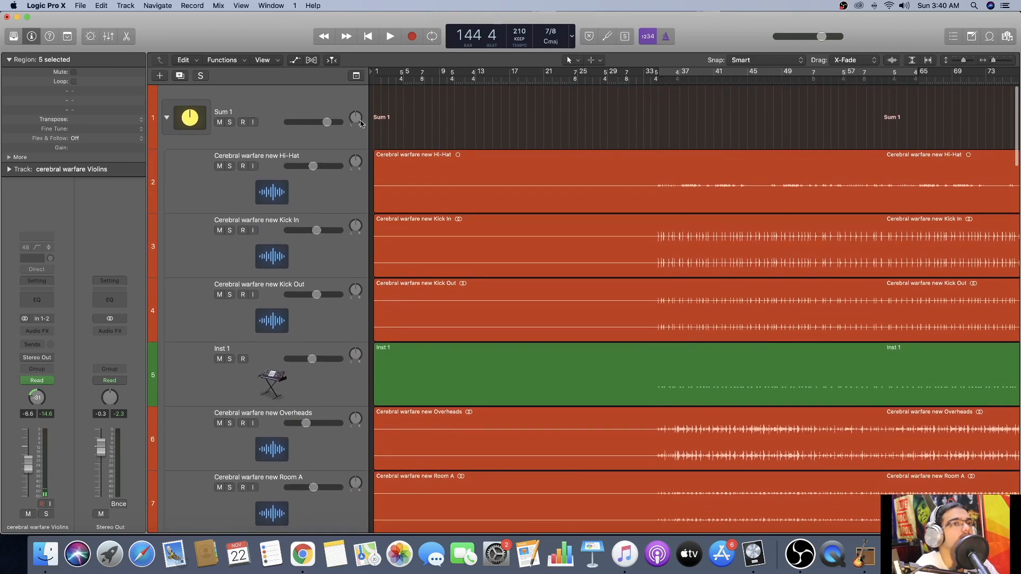
# Collapse the Sum 1 drum track stack.
pyautogui.click(166, 117)
pyautogui.hscroll(5, 572, 132)
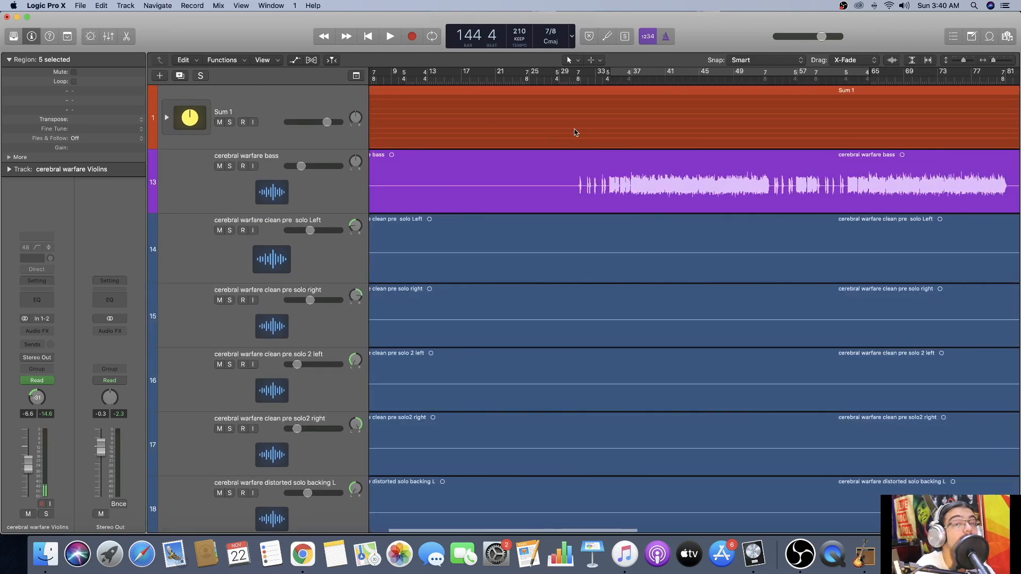
pyautogui.hscroll(15, 570, 131)
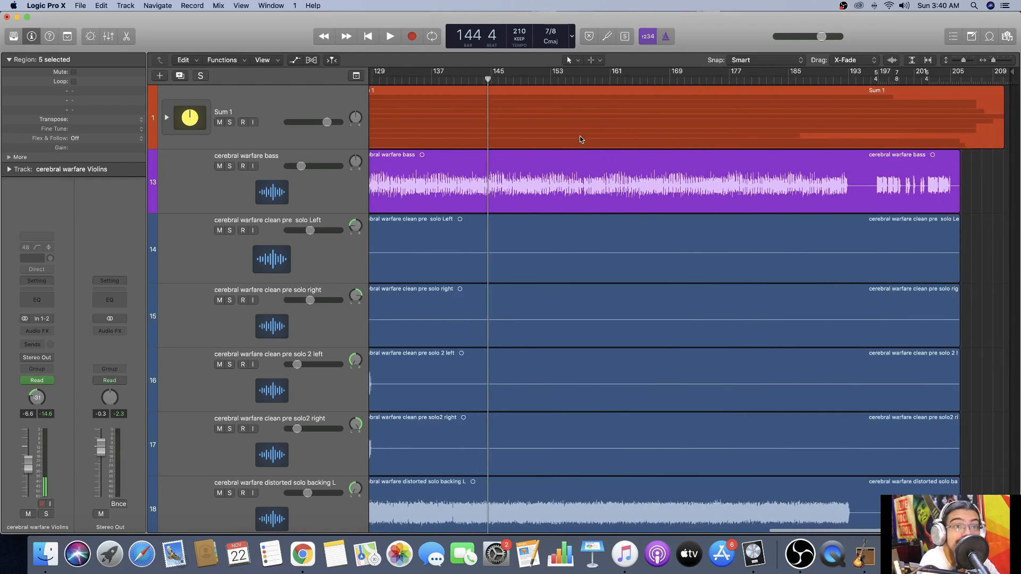
# Place the playhead at bar 192, just before the closing part of the main theme clndst track.
pyautogui.scroll(-10, 869, 80)
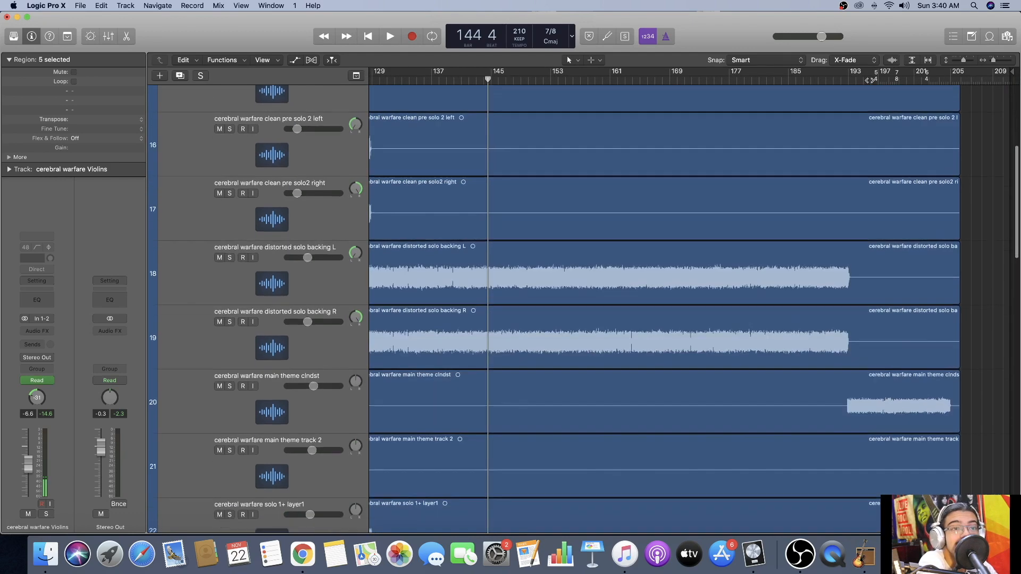
pyautogui.hscroll(-2, 870, 80)
pyautogui.hscroll(-2, 869, 81)
pyautogui.click(936, 80)
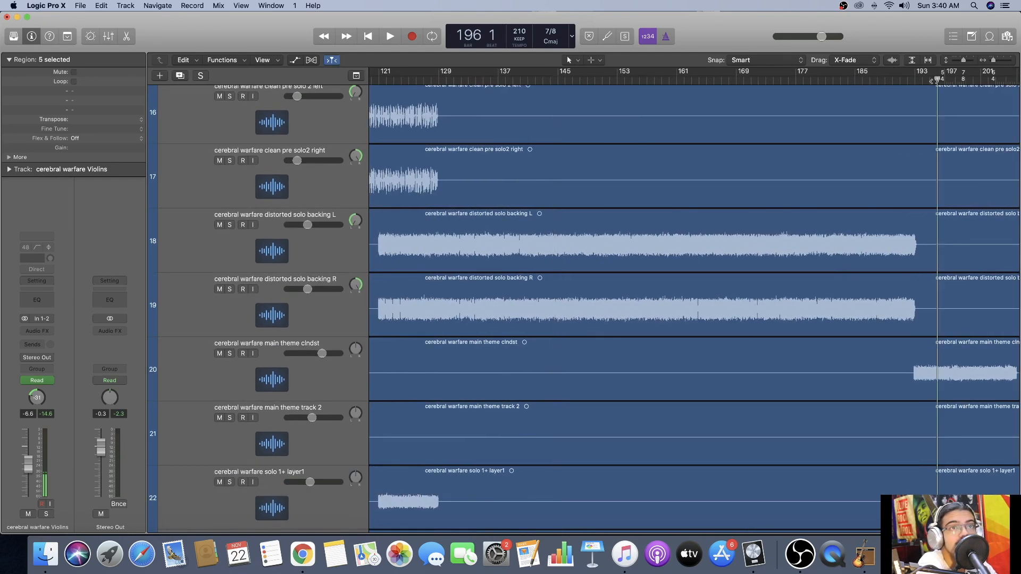
pyautogui.click(923, 78)
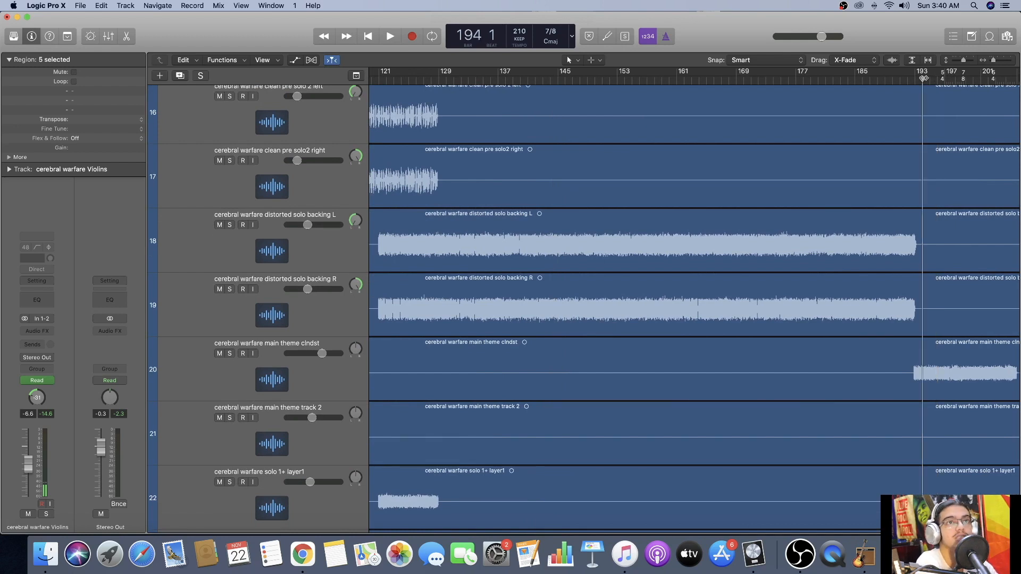
pyautogui.click(906, 79)
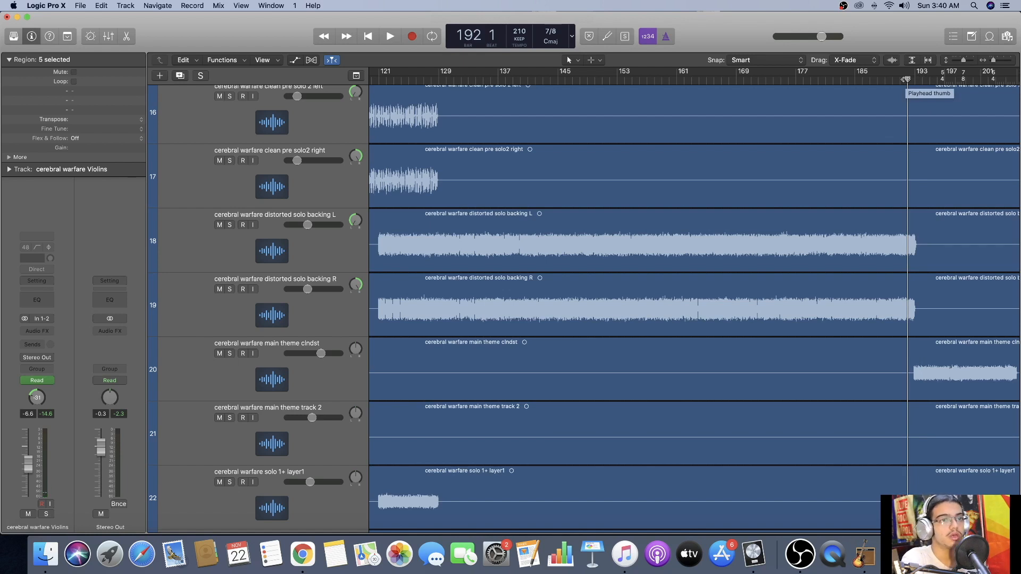
# Play the song's ending in the full mix from bar 192 and stop at about bar 210.
pyautogui.press('space')
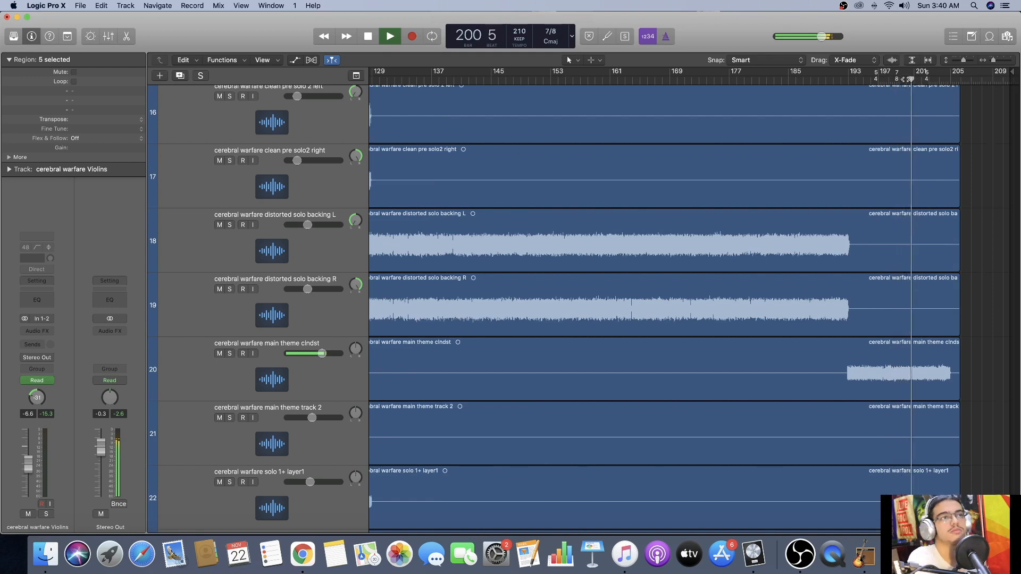
pyautogui.scroll(10, 905, 79)
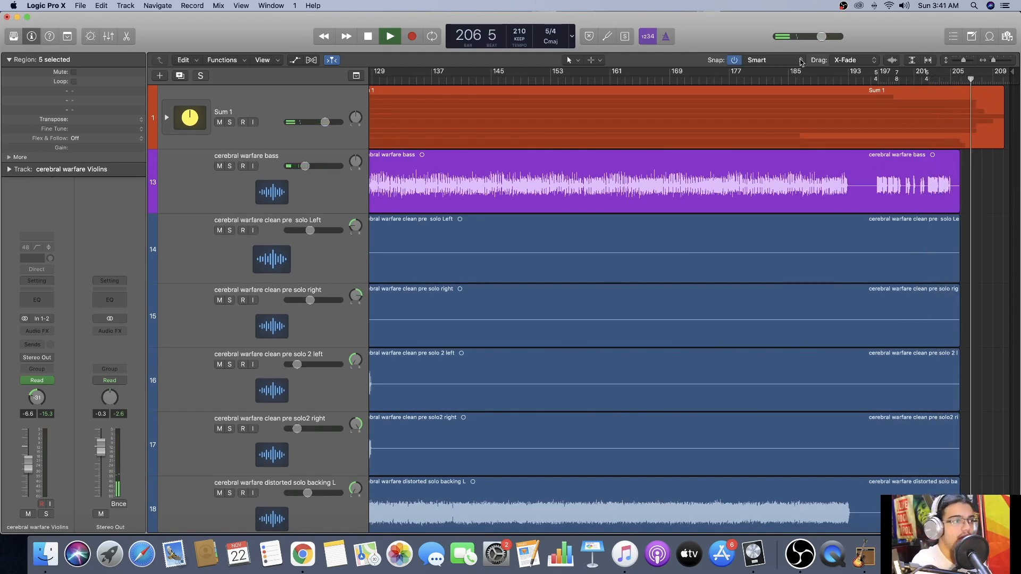
pyautogui.scroll(-15, 797, 132)
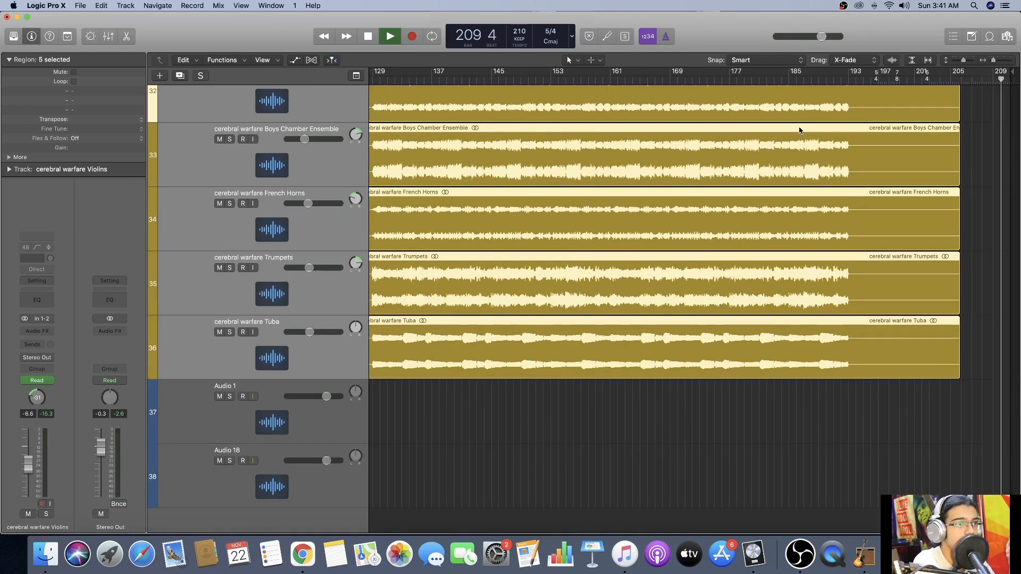
pyautogui.press('space')
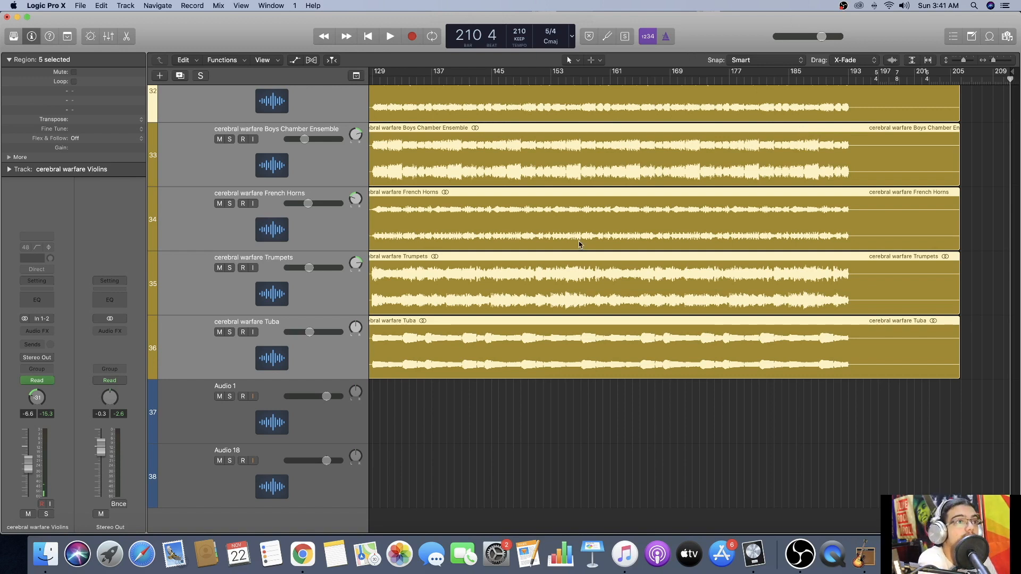
# Switch to OBS to reach its recording controls.
pyautogui.press('z')
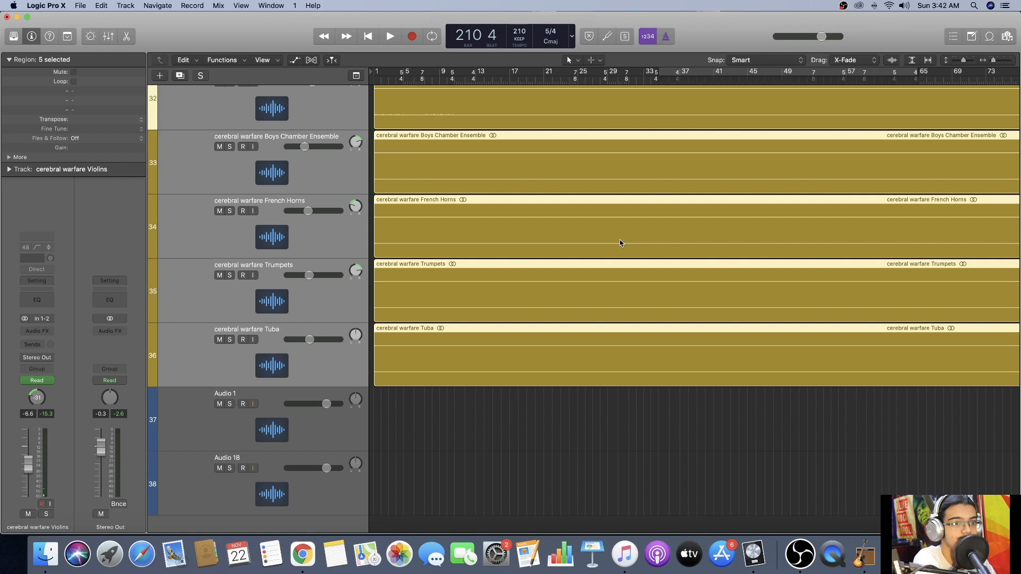
pyautogui.scroll(-1, 717, 235)
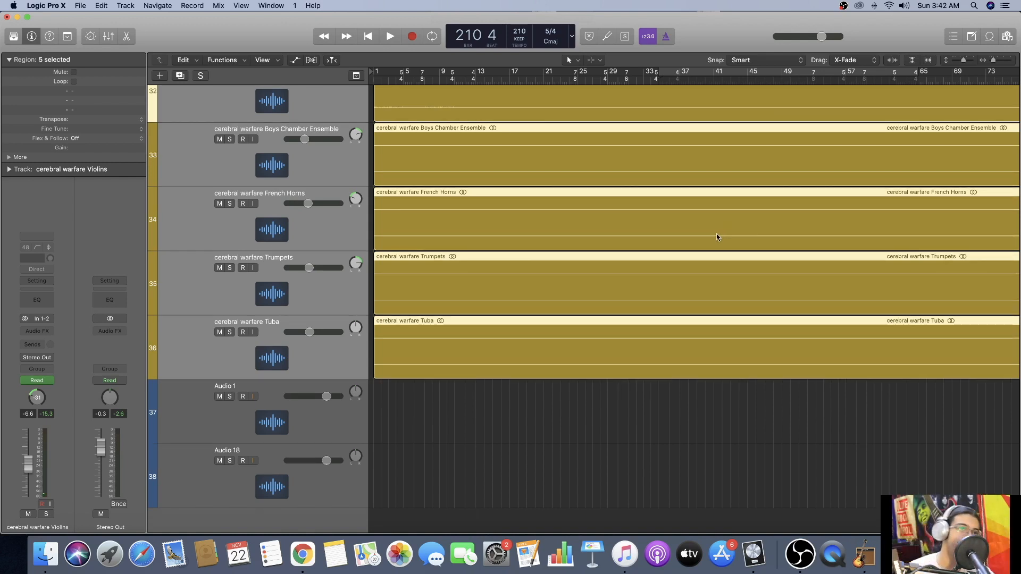
pyautogui.click(800, 554)
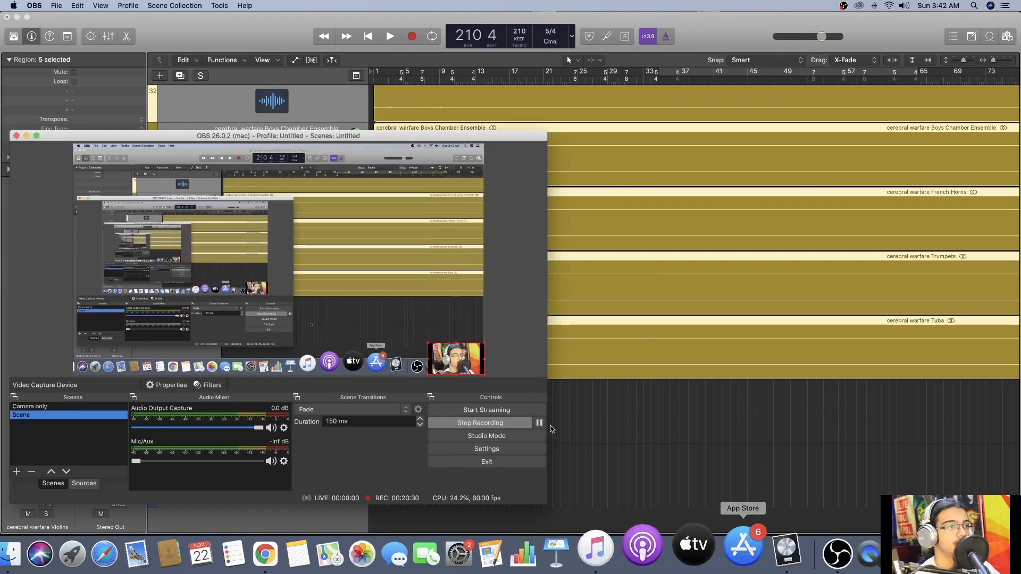